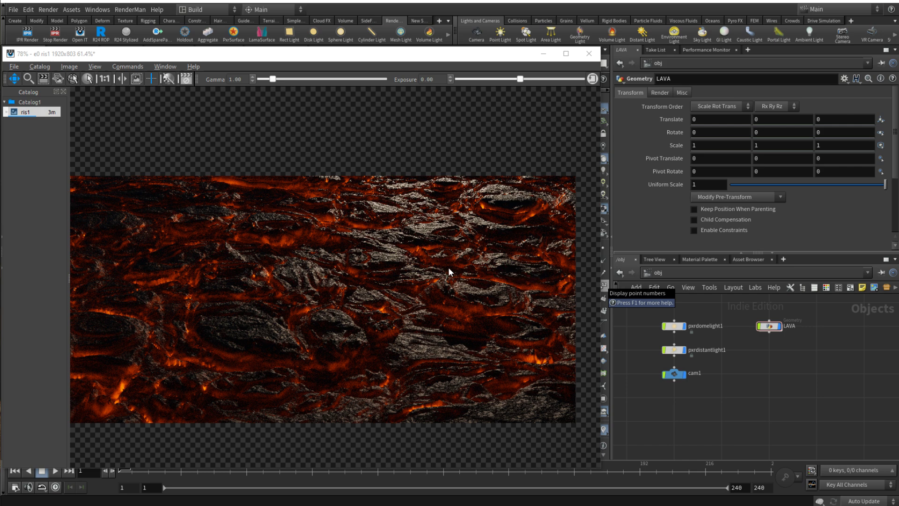
Examine the finished lava render and the node network inside the LAVA geometry object
drag(388, 54, 431, 38)
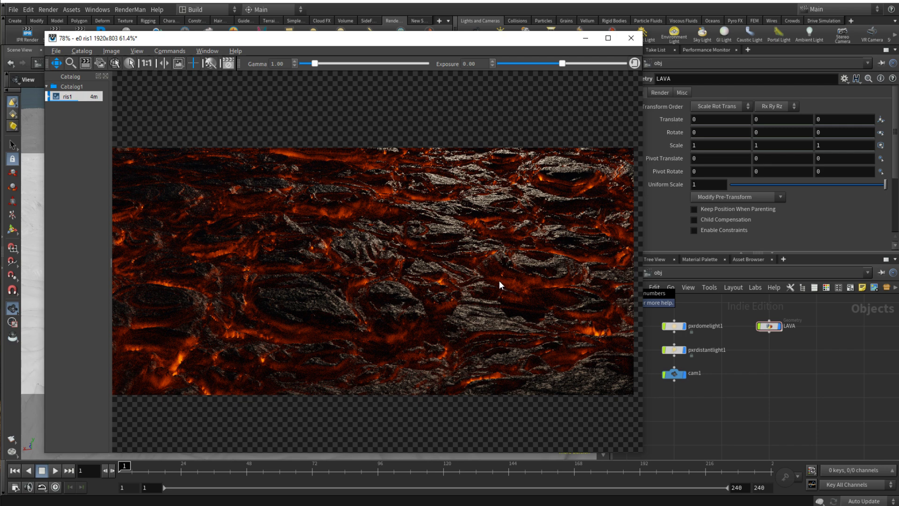
mouse_move(488, 250)
mouse_down()
mouse_move(454, 259)
mouse_move(495, 260)
mouse_up()
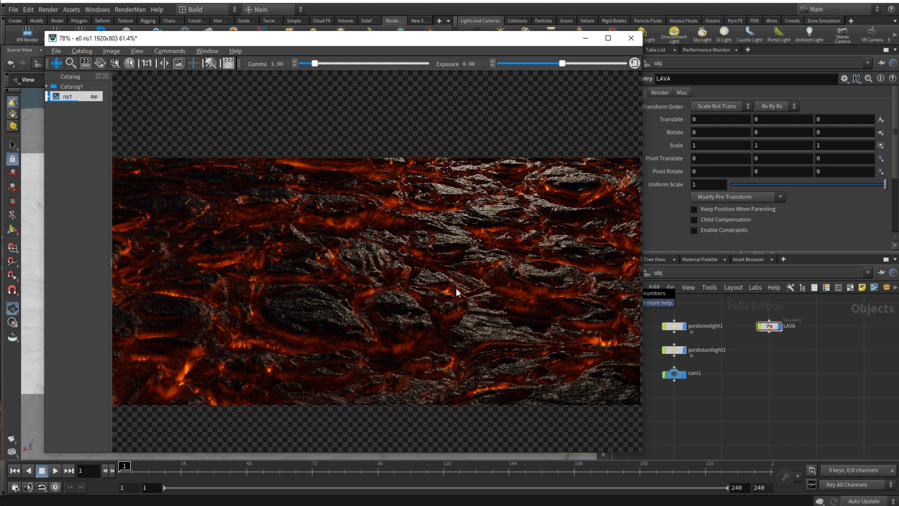
drag(493, 44, 470, 45)
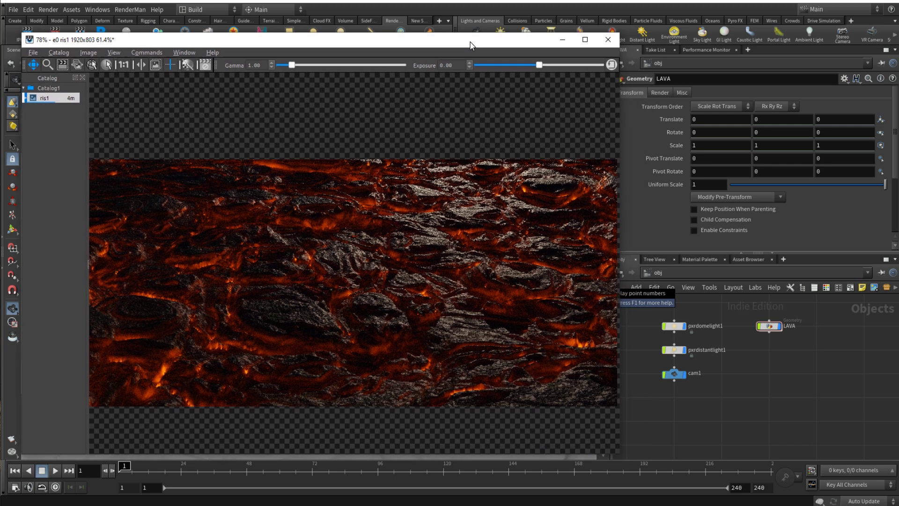
scroll(501, 218, down, 1)
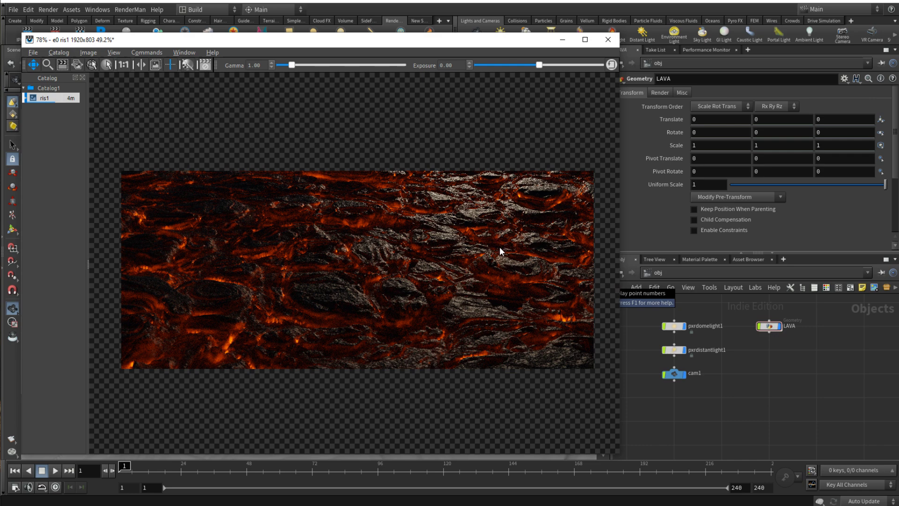
middle_drag(496, 257, 502, 262)
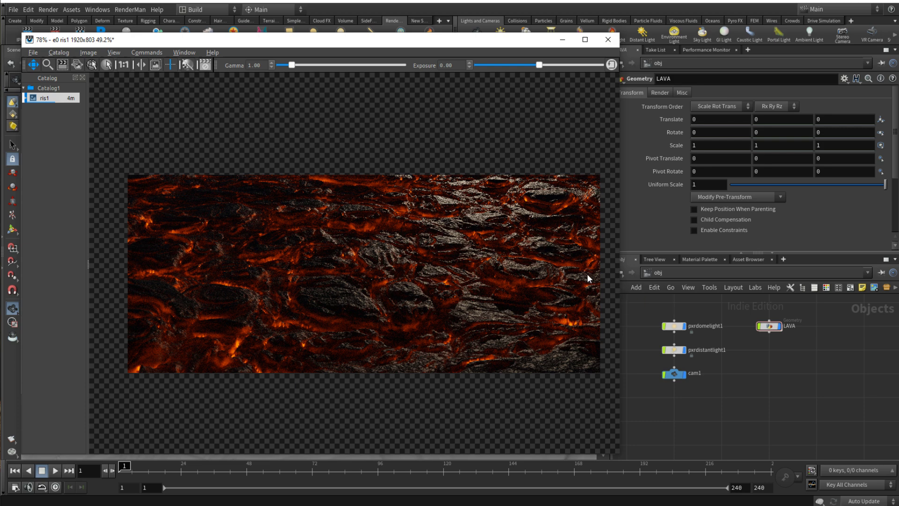
double_click(770, 328)
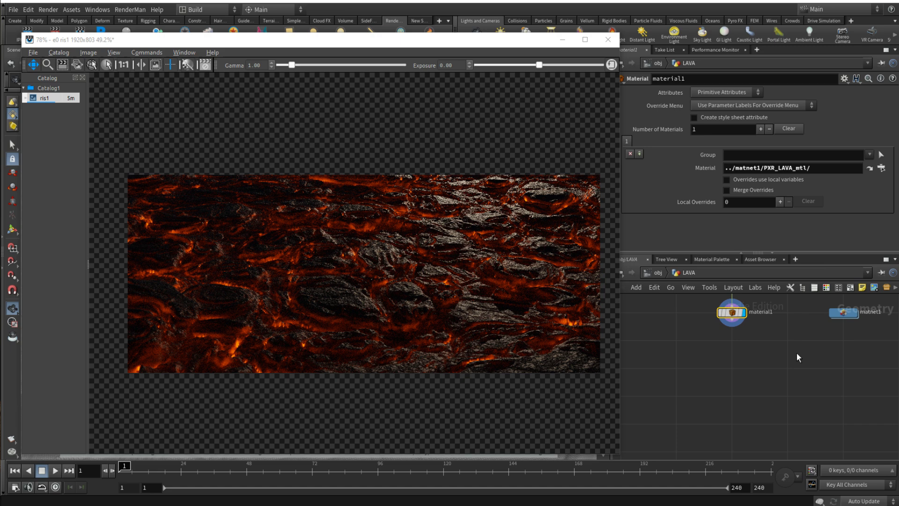
scroll(796, 333, down, 6)
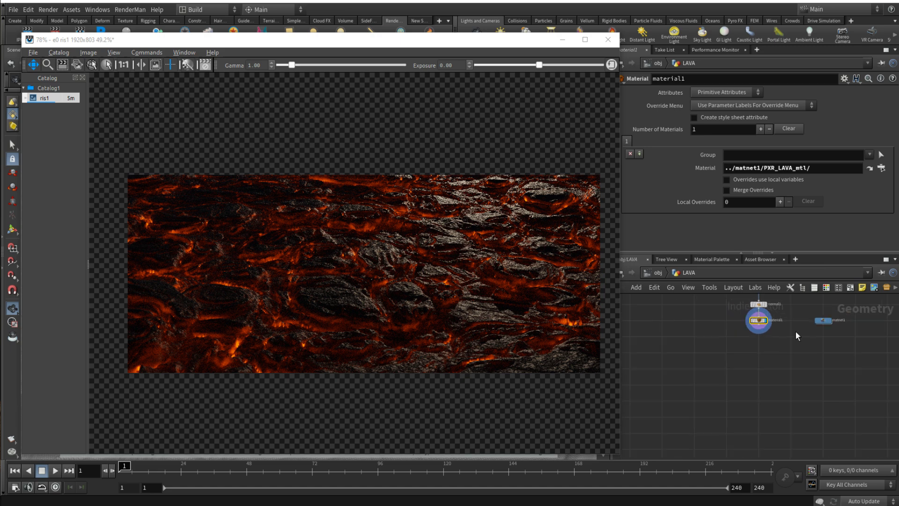
middle_drag(843, 372, 825, 449)
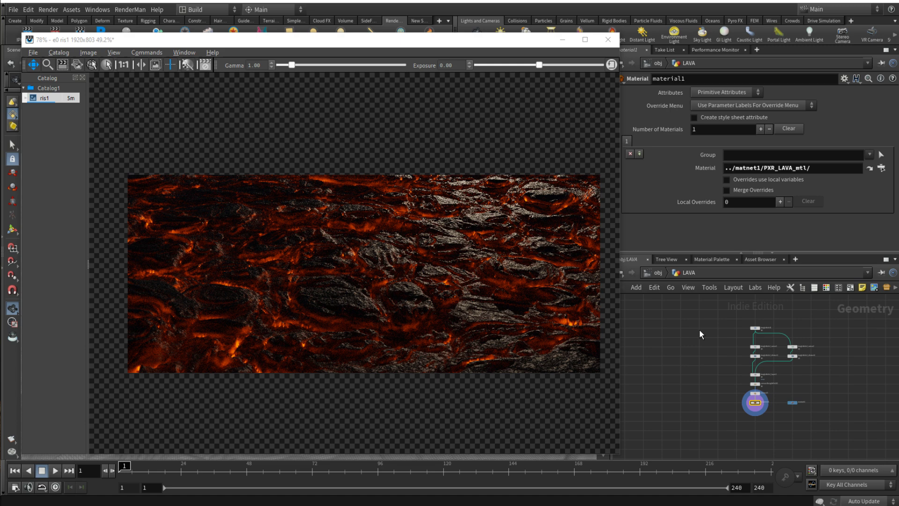
click(657, 272)
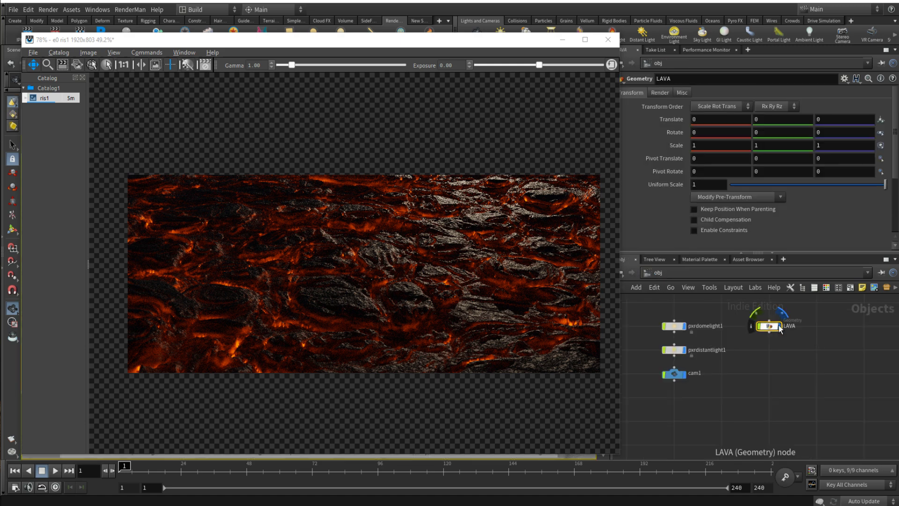
Hide the LAVA object in the scene and add a new Geometry object just below it
click(779, 327)
middle_drag(766, 366, 782, 369)
key(Tab)
text(geo)
key(Return)
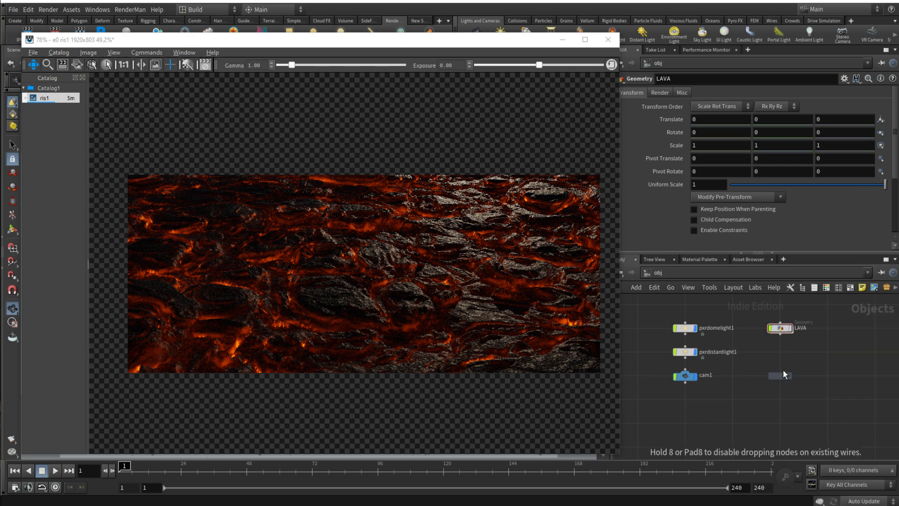
click(782, 356)
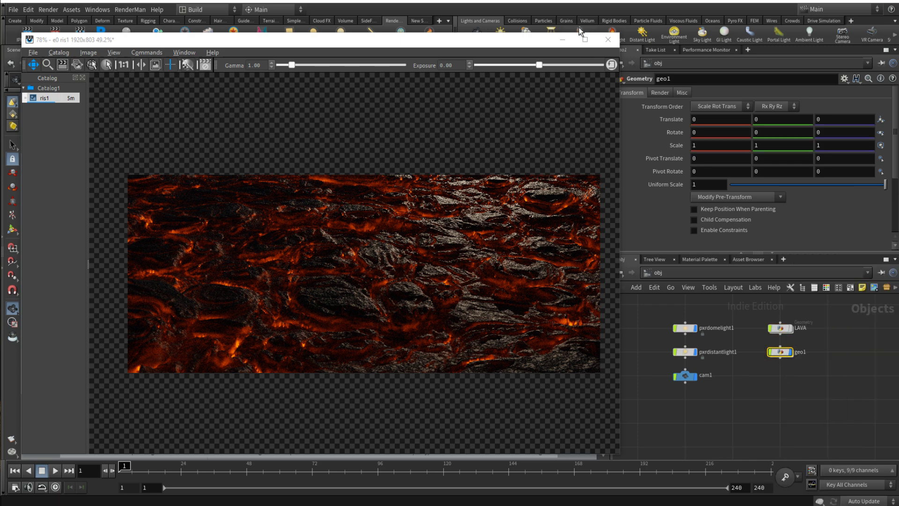
Minimize the render window and hide pxrdomelight1 and pxrdistantlight1 in the scene
click(561, 39)
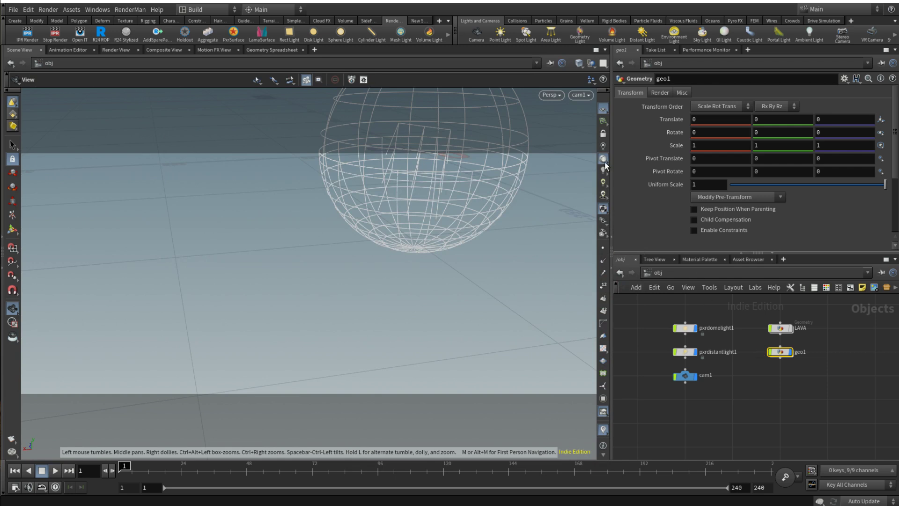
scroll(702, 330, up, 2)
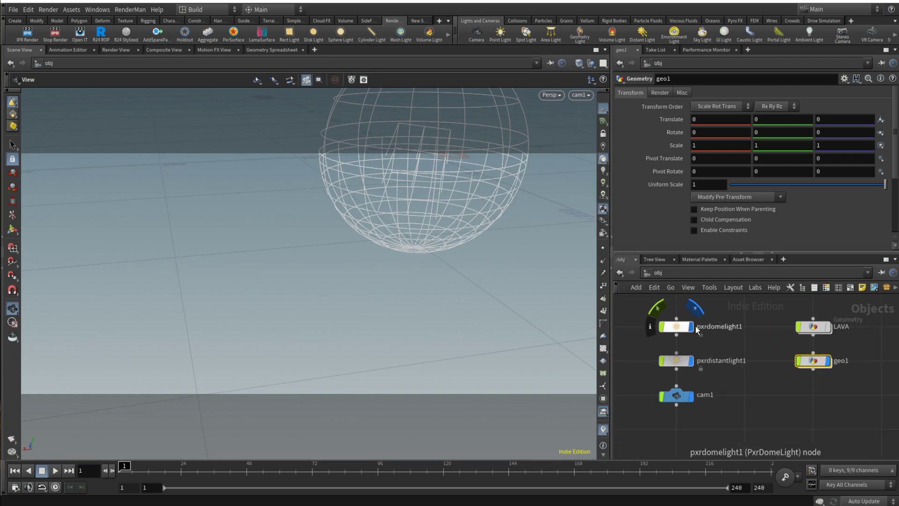
click(691, 326)
click(691, 361)
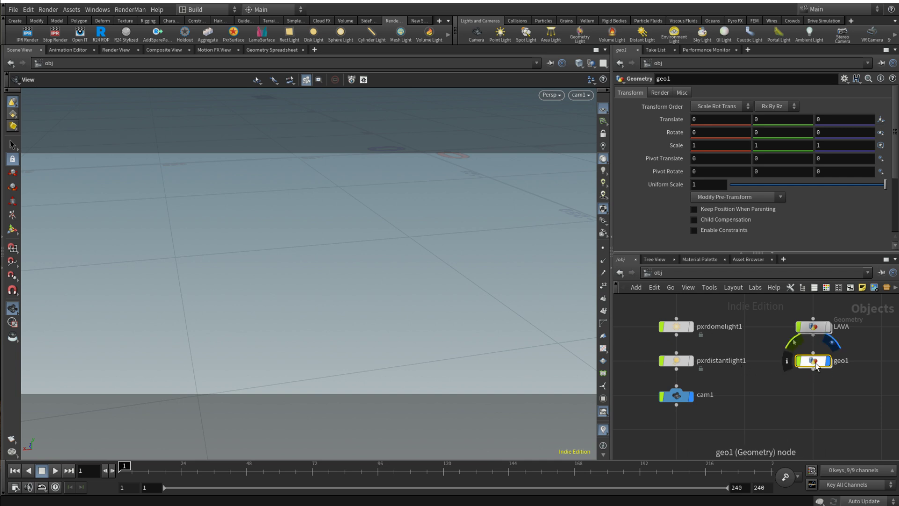
Rename the new geometry object LAVA_2
key(F2)
text(LAVA_2)
key(Return)
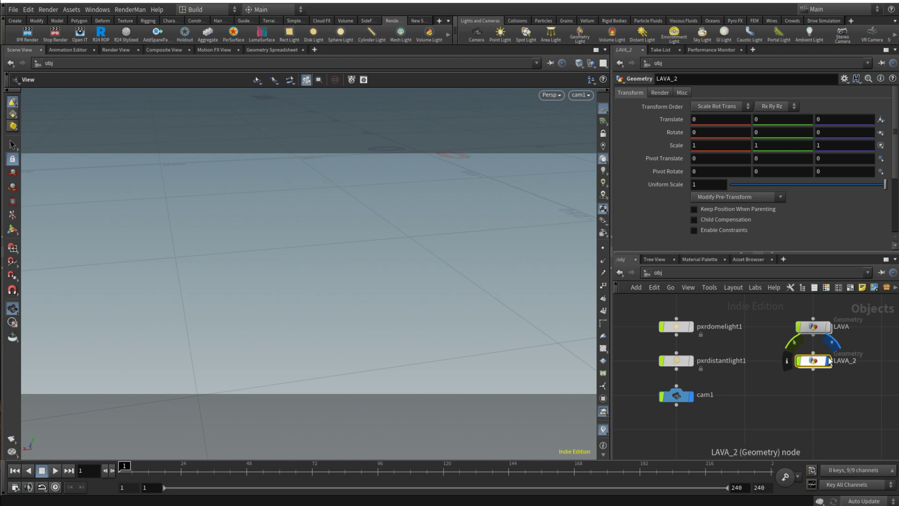
Add a HeightField node inside the LAVA_2 geometry object
double_click(813, 361)
key(Tab)
text(hf)
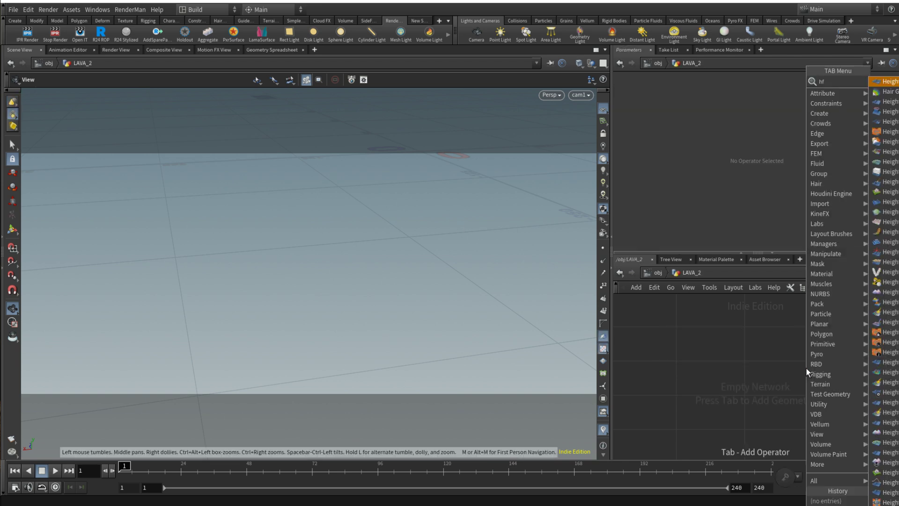
key(Return)
click(687, 327)
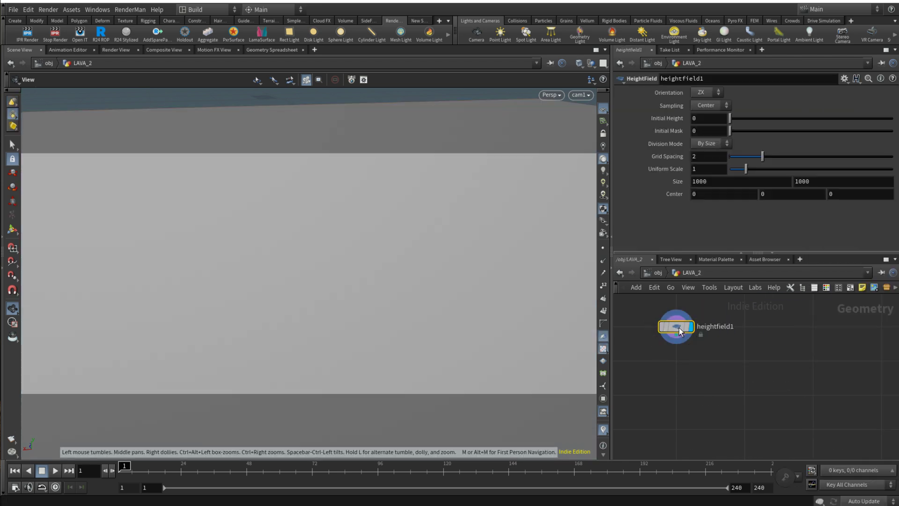
middle_drag(721, 338, 796, 340)
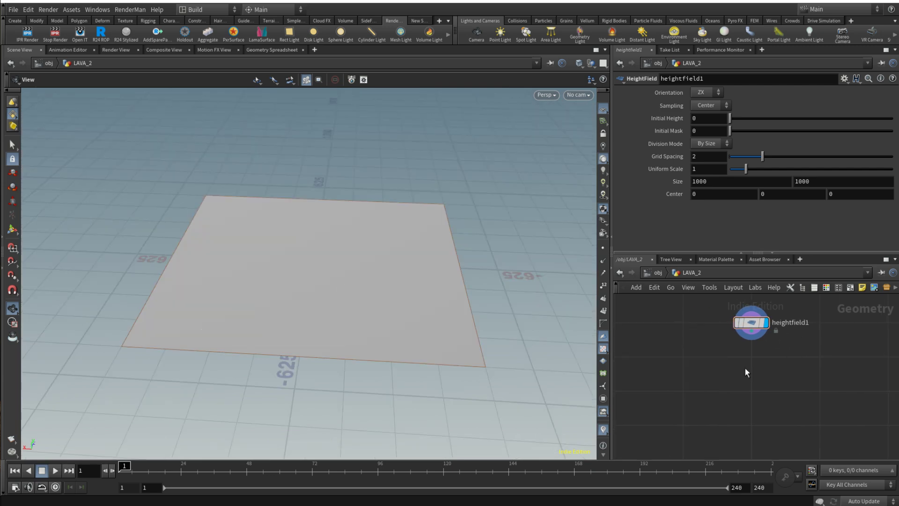
Add a HeightField Noise node below heightfield1, wire heightfield1 into its first input and switch to curved wires
key(Tab)
text(n)
key(BackSpace)
text(hfn)
key(Return)
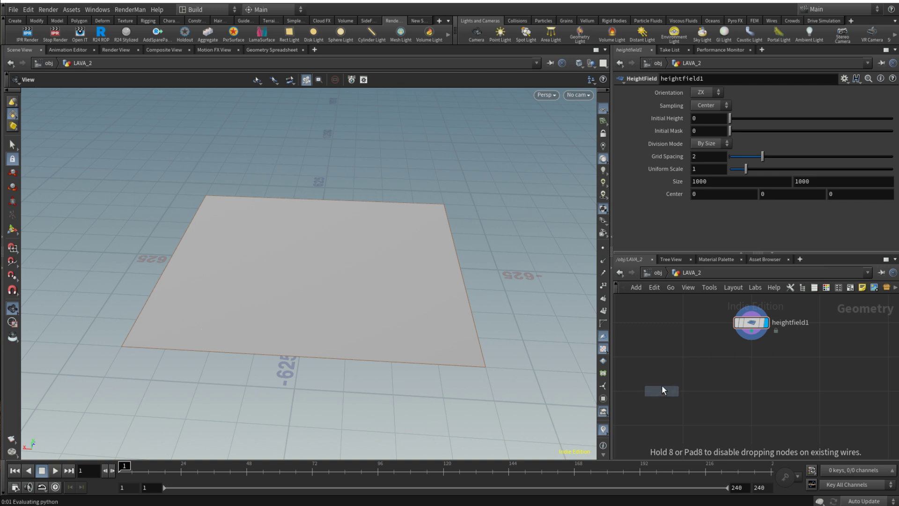
click(683, 390)
drag(751, 333, 682, 373)
click(678, 381)
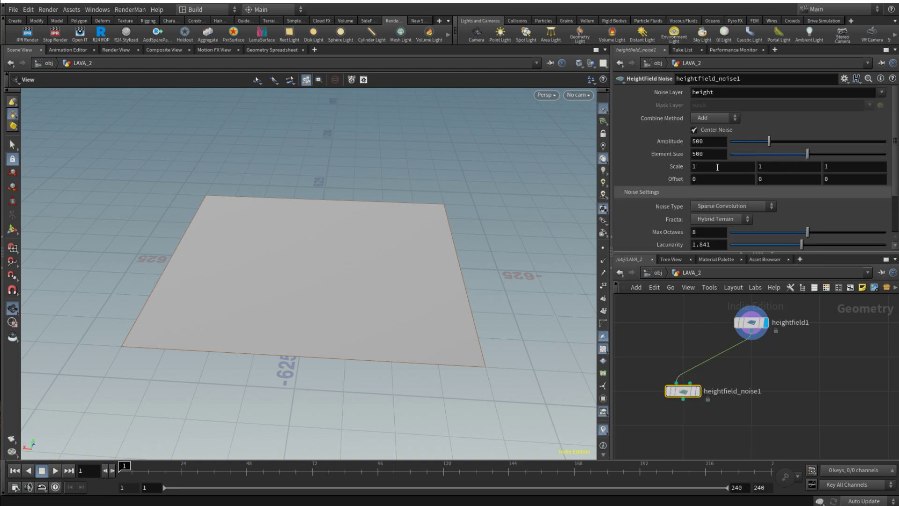
key(shift+s)
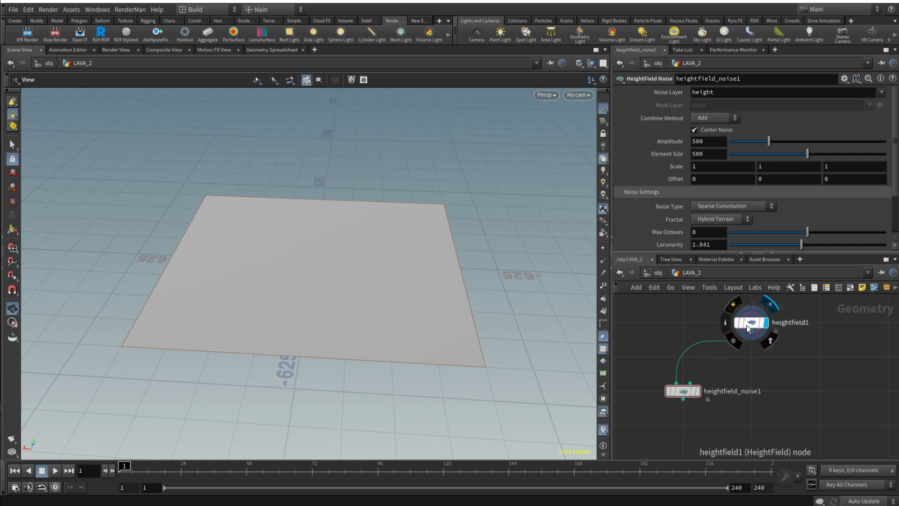
Set the noise node's Amplitude to 45 and Element Size to 90, and display its result
double_click(712, 141)
text(45)
key(Tab)
text(-)
drag(706, 154, 624, 154)
text(90)
key(Return)
click(698, 392)
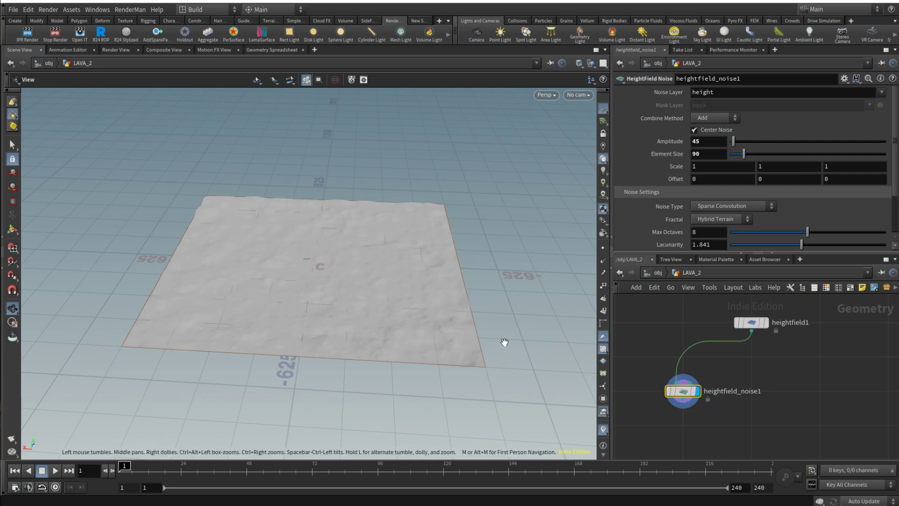
Enable Gradient Warp and Accumulate Gradient Warp in the Distortion settings of heightfield_noise1
drag(398, 285, 323, 291)
scroll(282, 309, up, 5)
middle_drag(772, 394, 782, 373)
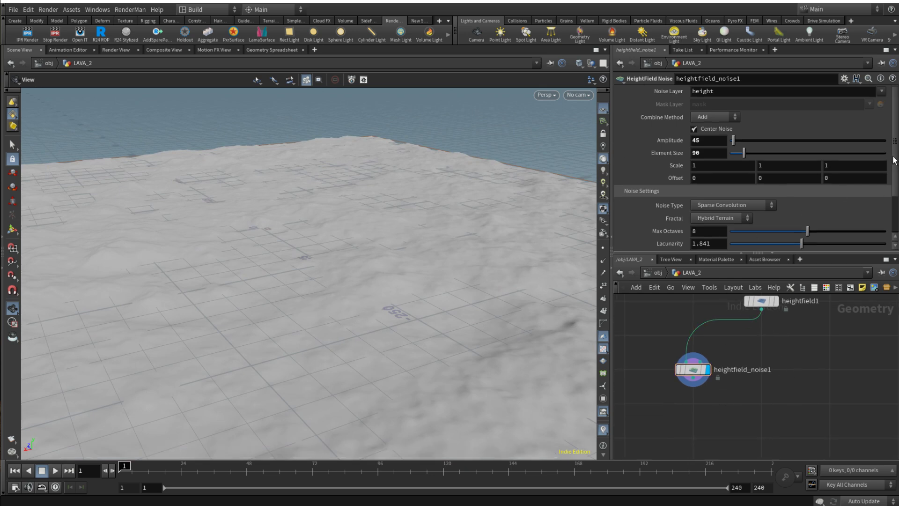
scroll(894, 159, down, 3)
click(617, 244)
scroll(761, 198, down, 6)
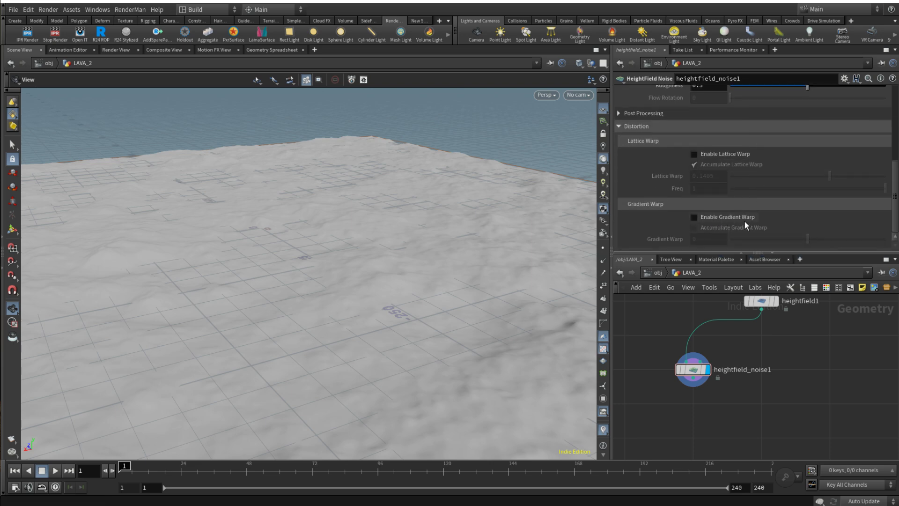
click(711, 219)
click(718, 228)
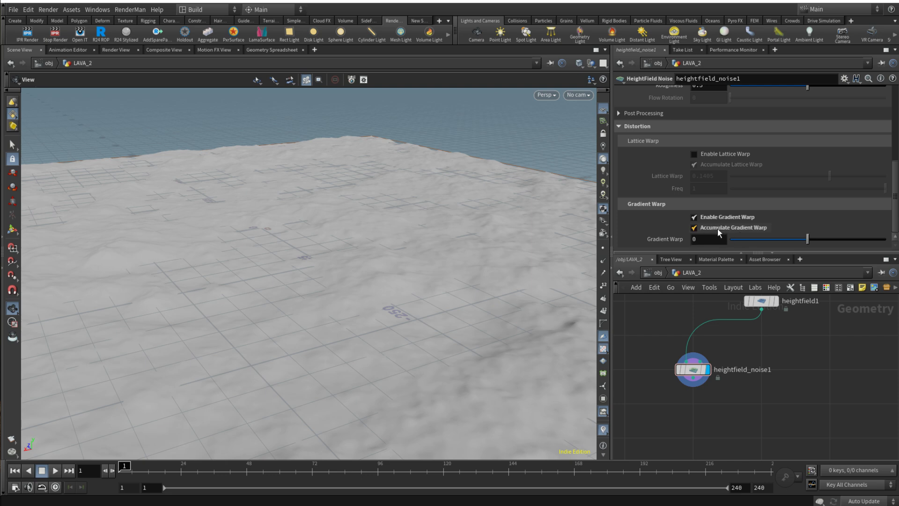
Set the Gradient Warp amount of heightfield_noise1 to 0.45
click(876, 240)
drag(876, 240, 882, 240)
drag(392, 247, 363, 245)
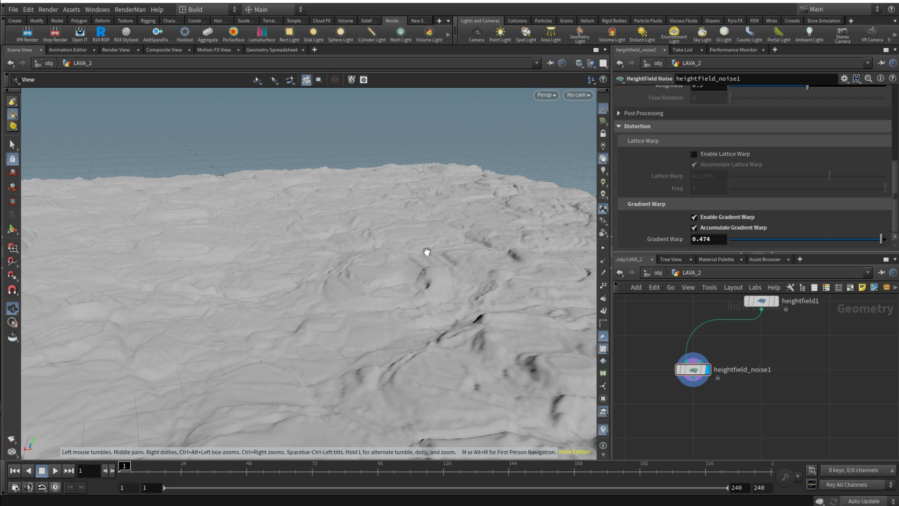
mouse_move(426, 254)
mouse_down()
mouse_move(399, 249)
mouse_move(428, 263)
mouse_up()
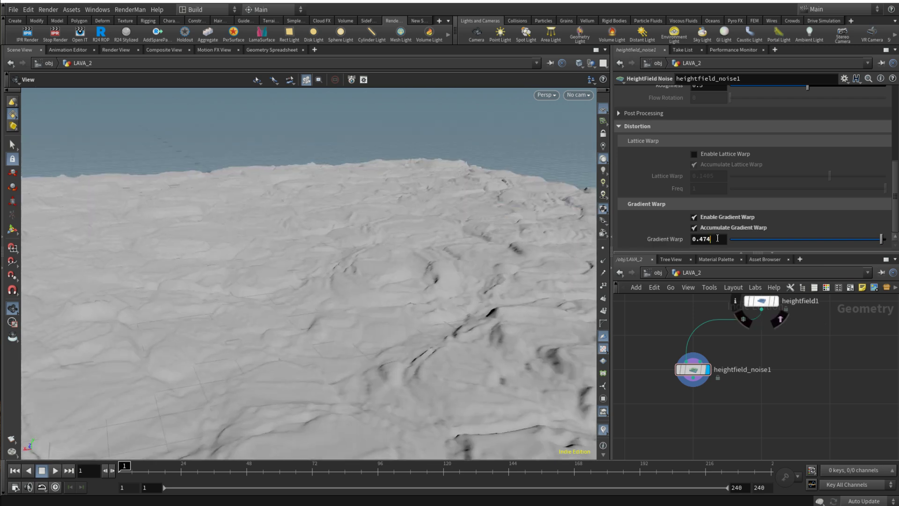
double_click(700, 240)
text(45)
key(Return)
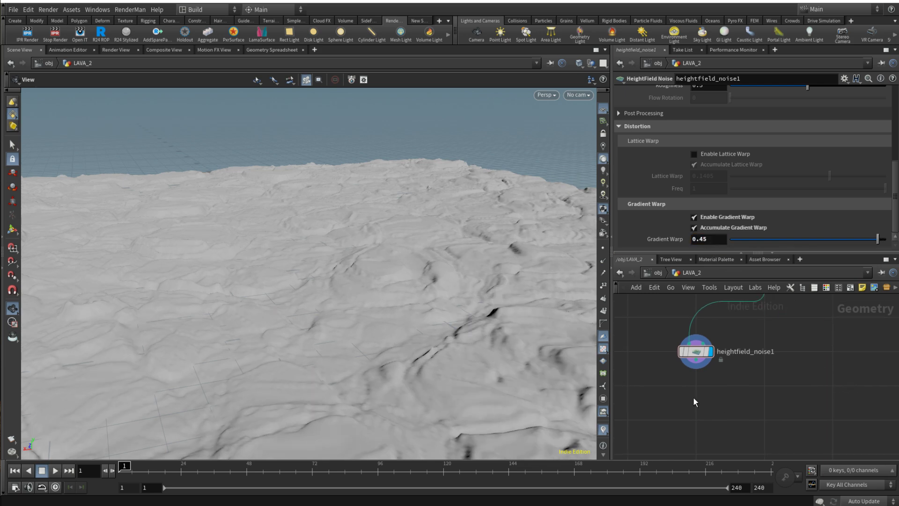
Add a HeightField Distort by Noise node, connect it after heightfield_noise1 and display its result
key(Tab)
text(dis)
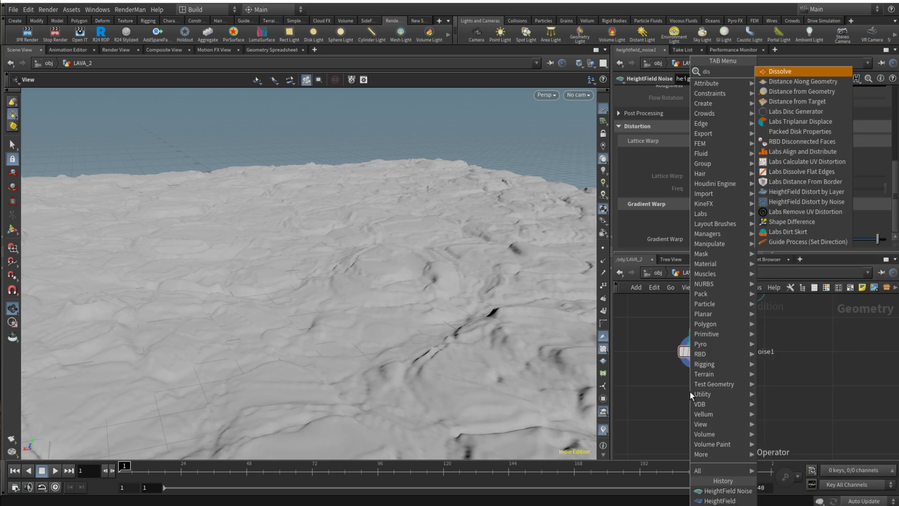
click(825, 202)
click(700, 386)
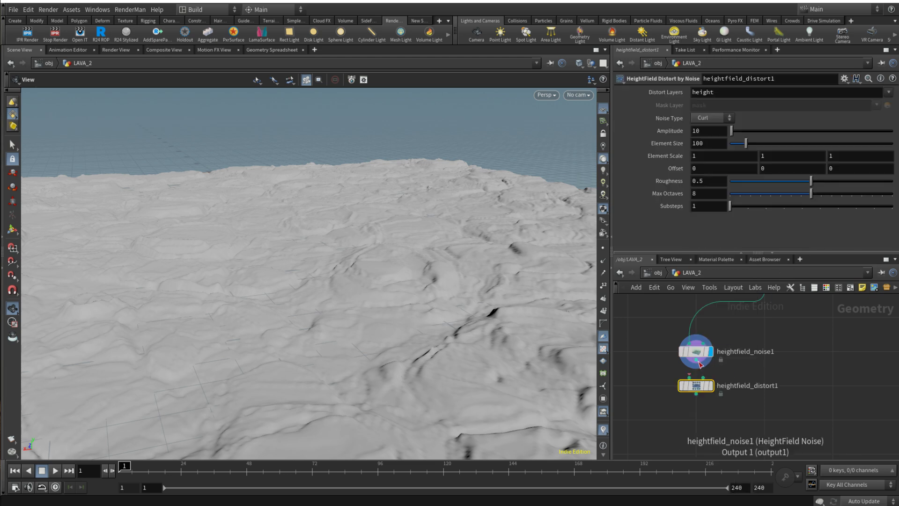
click(711, 386)
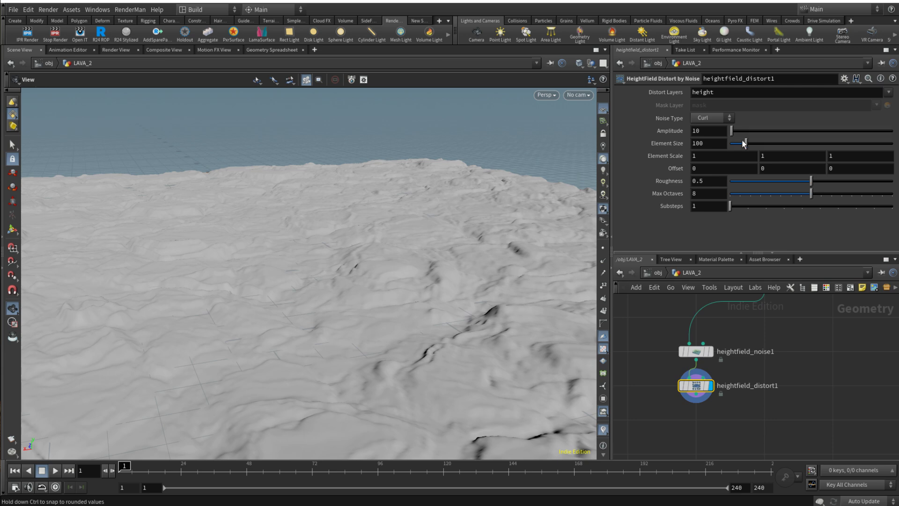
Set the distort node's Amplitude to 25 and raise its Element Size to 574
drag(706, 131, 678, 135)
text(25)
key(Return)
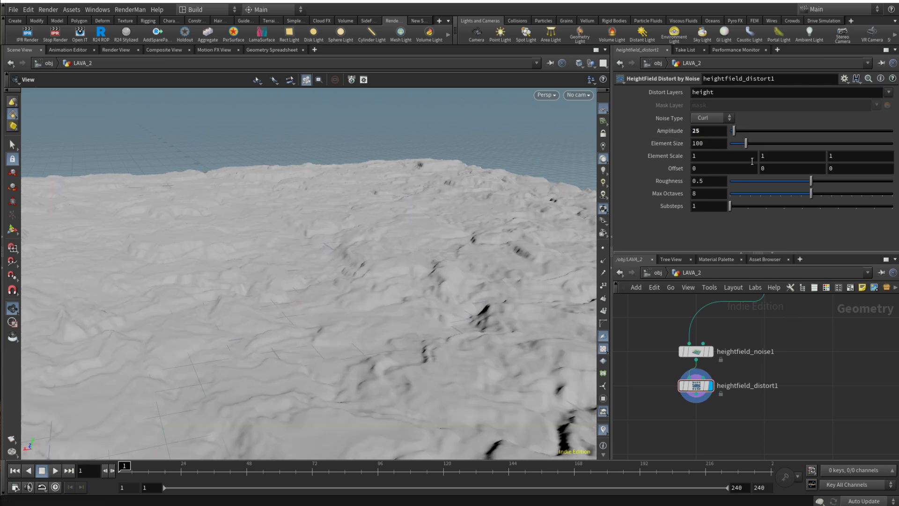
drag(748, 143, 823, 143)
click(691, 386)
click(695, 387)
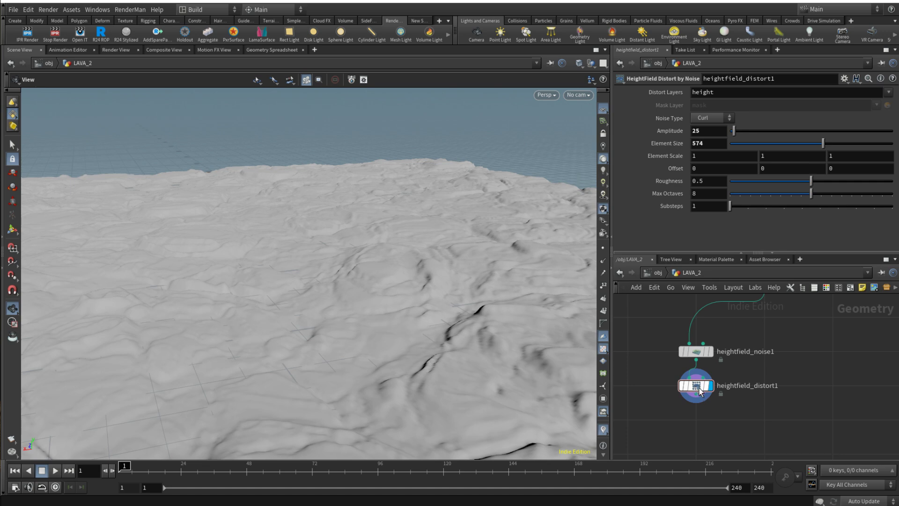
Duplicate the noise and distort nodes as a second branch fed by heightfield1
drag(660, 330, 765, 420)
alt+drag(709, 354, 822, 352)
key(h)
Set the Element Size of heightfield_noise2 in the second branch to 30
click(794, 384)
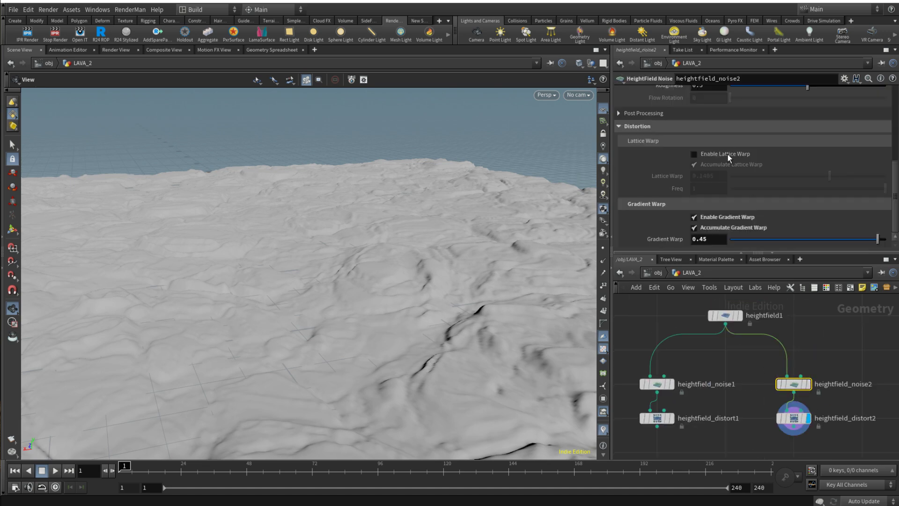
scroll(826, 151, up, 3)
scroll(827, 149, up, 4)
click(708, 141)
key(Tab)
text(30)
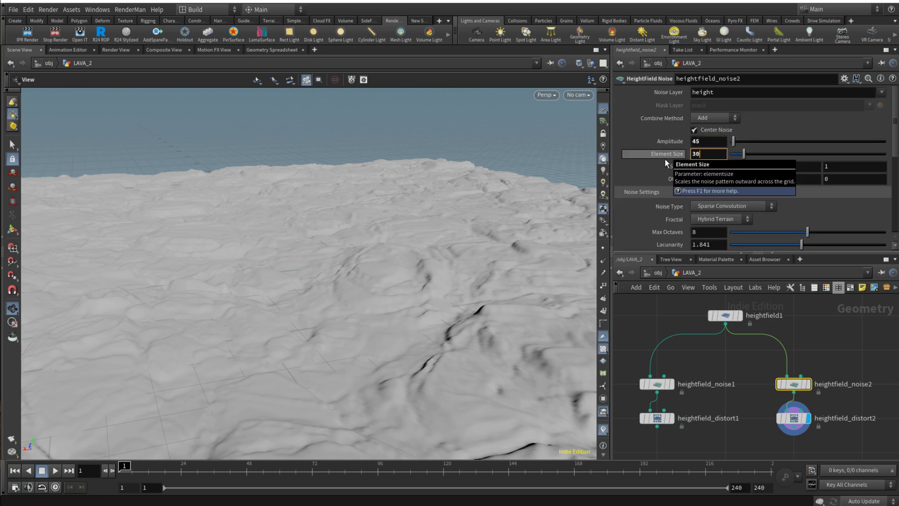
key(Return)
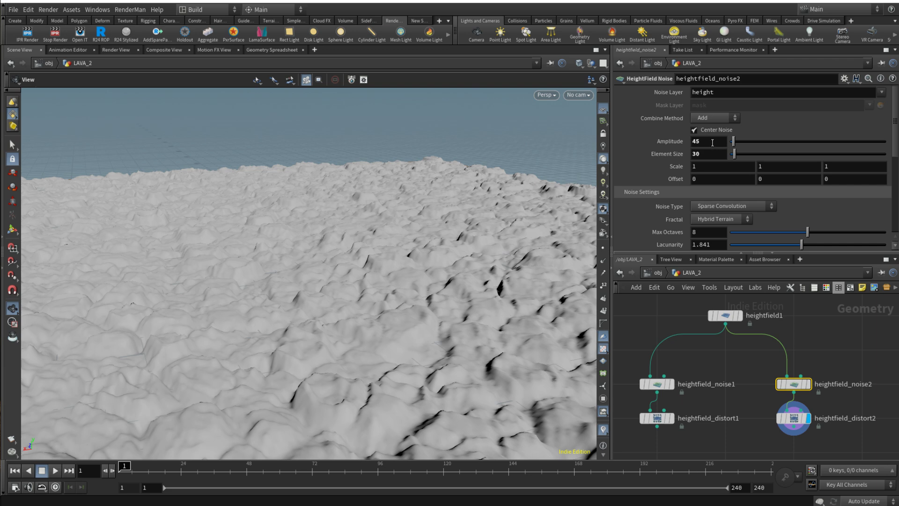
Lower the Amplitude of heightfield_noise2 to 20
drag(712, 143, 679, 145)
text(25)
key(Return)
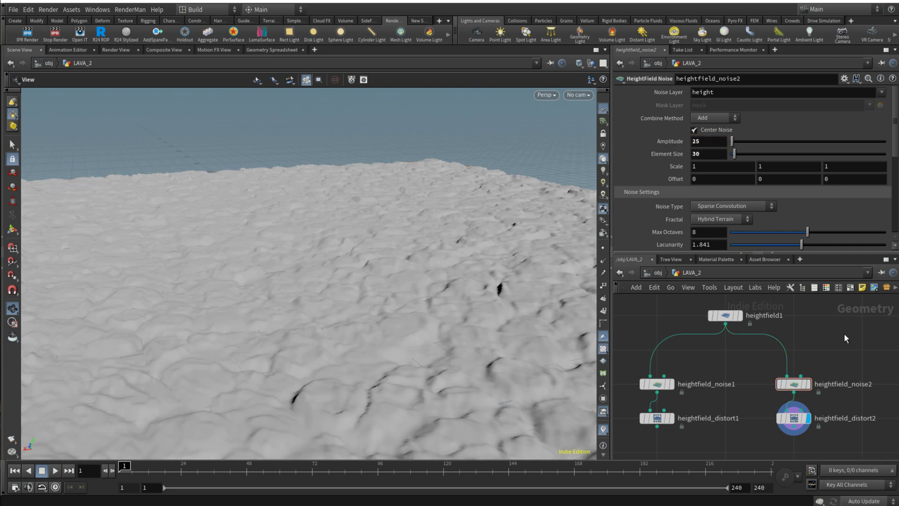
click(705, 142)
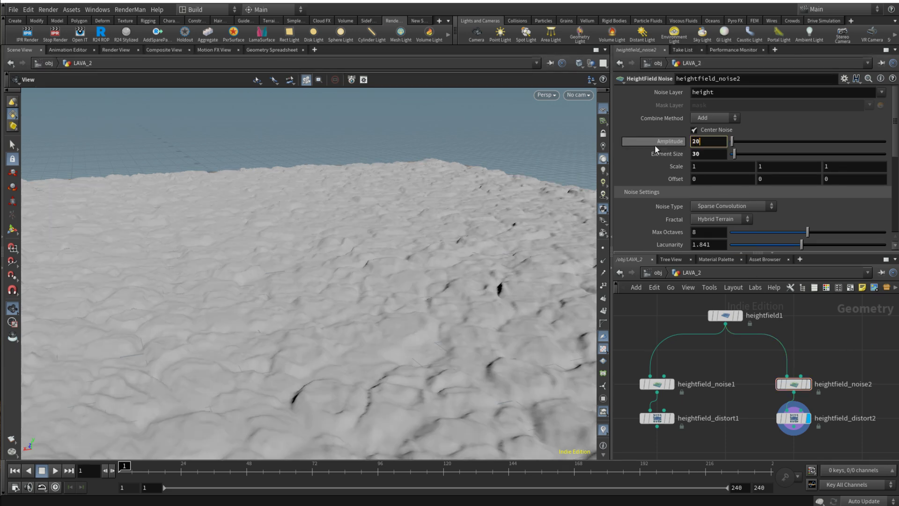
key(Return)
Add a HeightField Layer node and connect heightfield_distort1 to its first input and heightfield_distort2 to its second
middle_drag(848, 338, 861, 295)
key(Tab)
text(h)
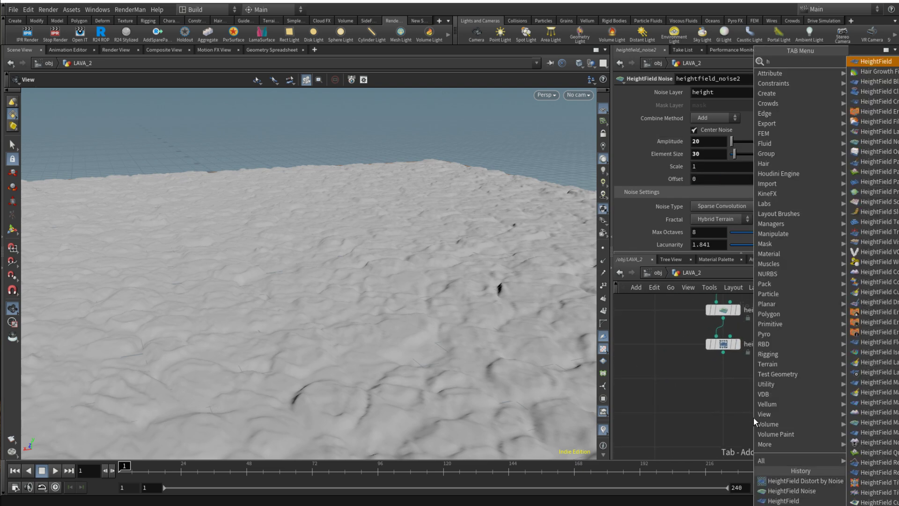
text(fla)
key(Return)
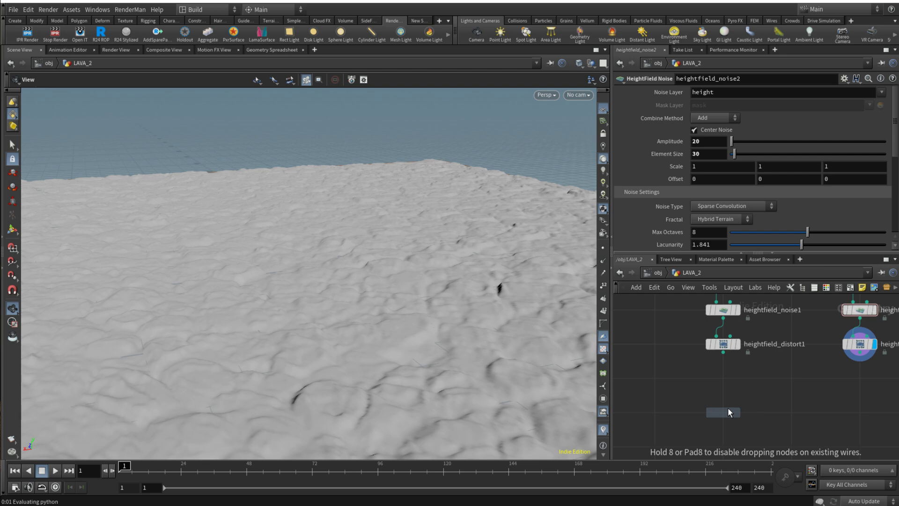
click(729, 409)
drag(724, 352, 715, 404)
drag(860, 352, 725, 417)
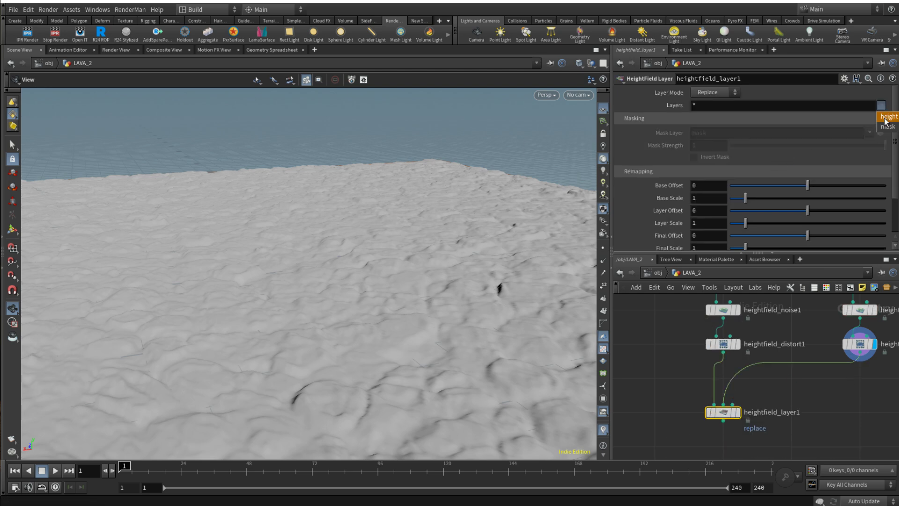
Display the result of heightfield_layer1, try the Blend mode, and settle on Maximum as the Layer Mode
click(715, 93)
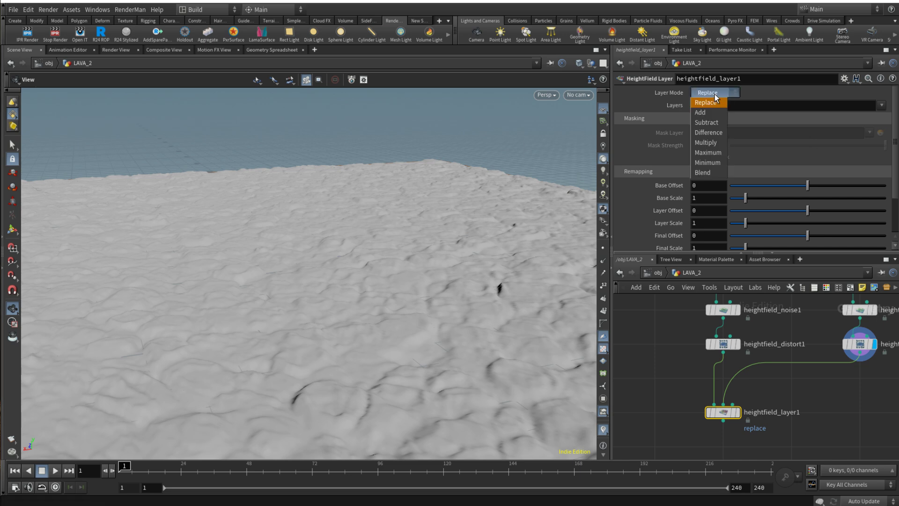
click(708, 172)
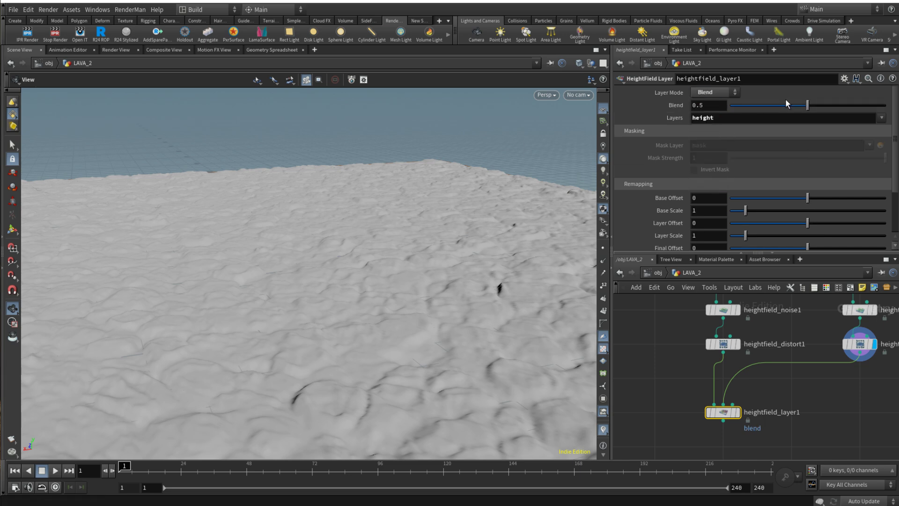
mouse_move(787, 105)
mouse_down()
mouse_move(757, 111)
mouse_move(838, 111)
mouse_move(763, 111)
mouse_move(778, 108)
mouse_up()
key(r)
click(719, 94)
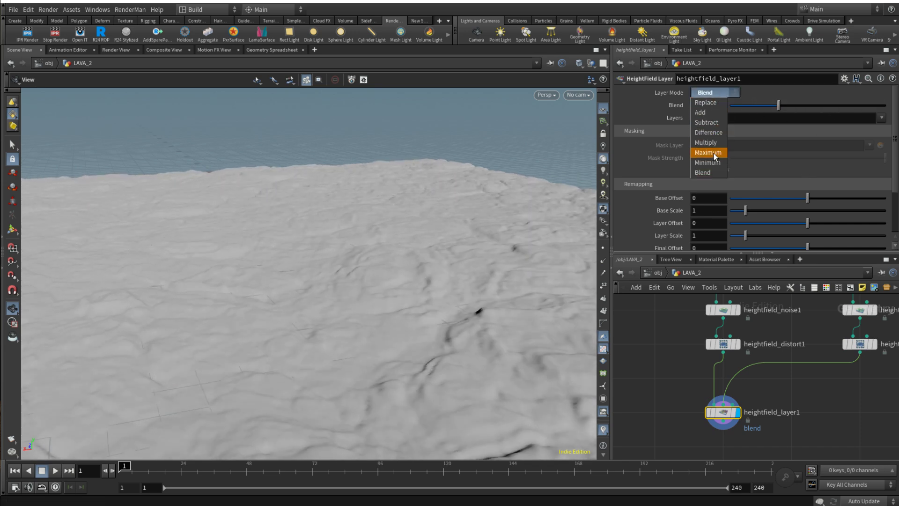
click(708, 153)
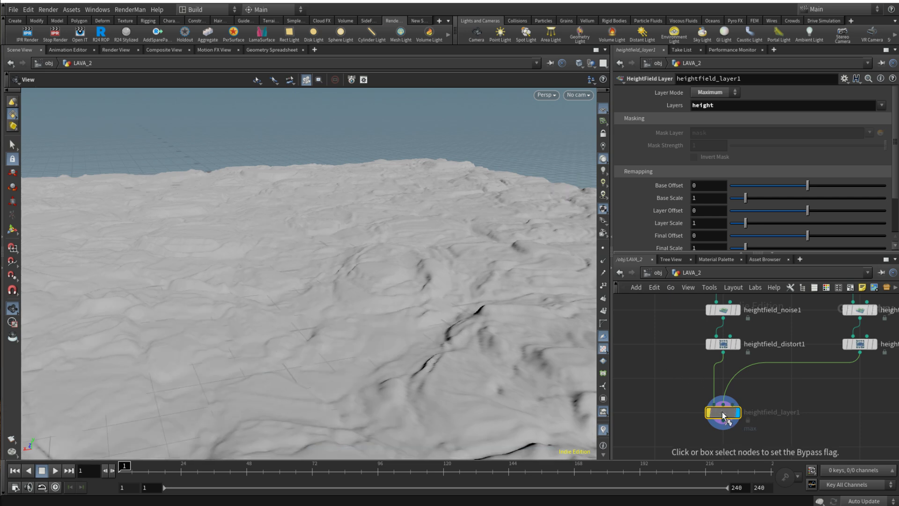
Look through cam1 in the viewport
middle_drag(895, 392, 824, 399)
scroll(796, 401, down, 3)
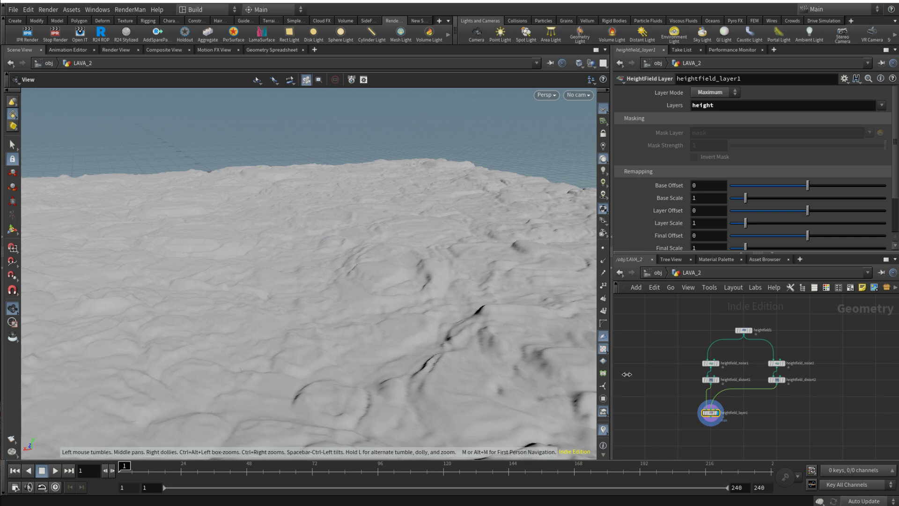
click(578, 96)
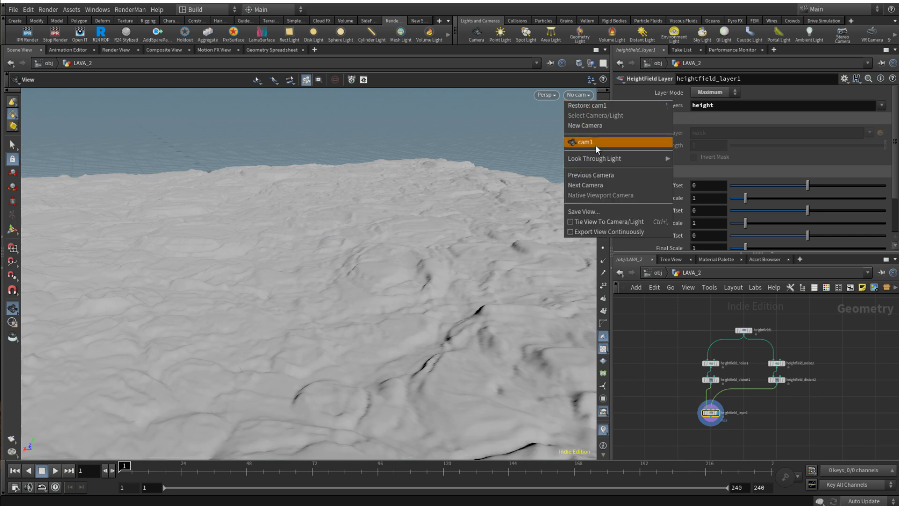
click(595, 142)
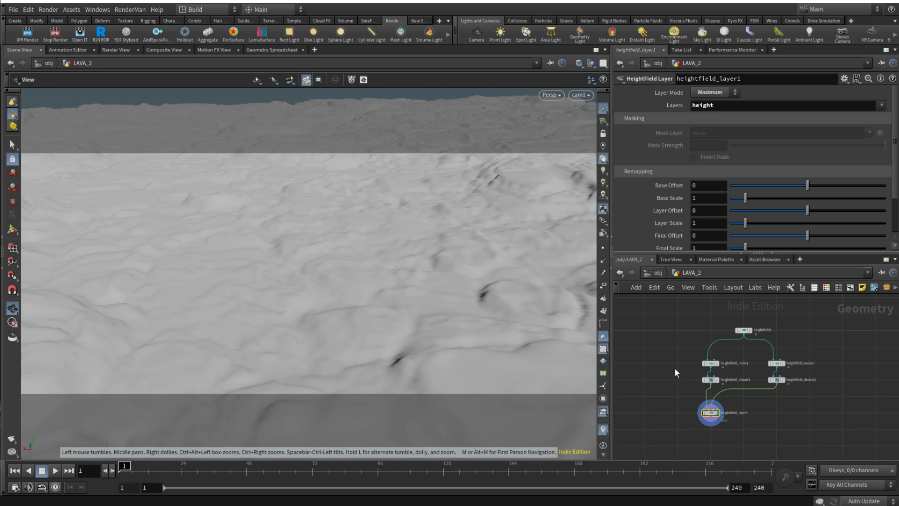
Set the Grid Spacing of heightfield1 to 0.5
middle_drag(771, 418, 788, 397)
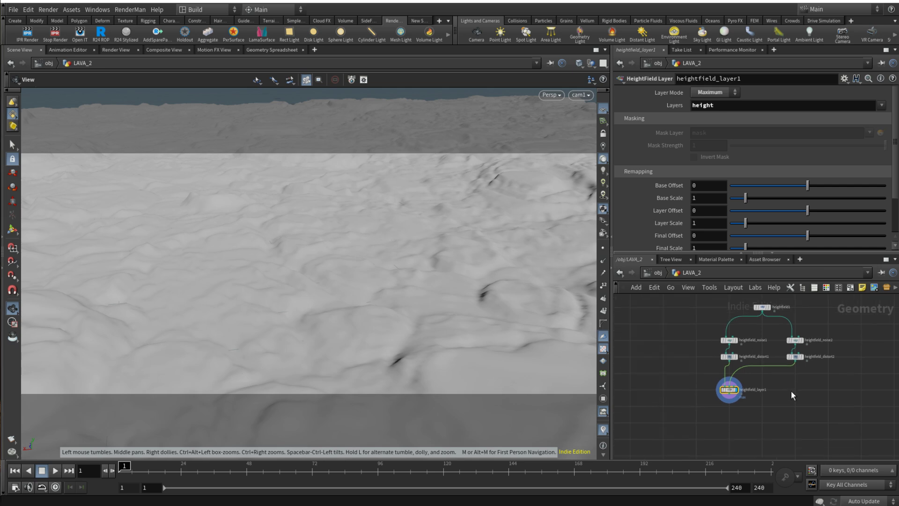
click(763, 308)
drag(710, 157, 543, 162)
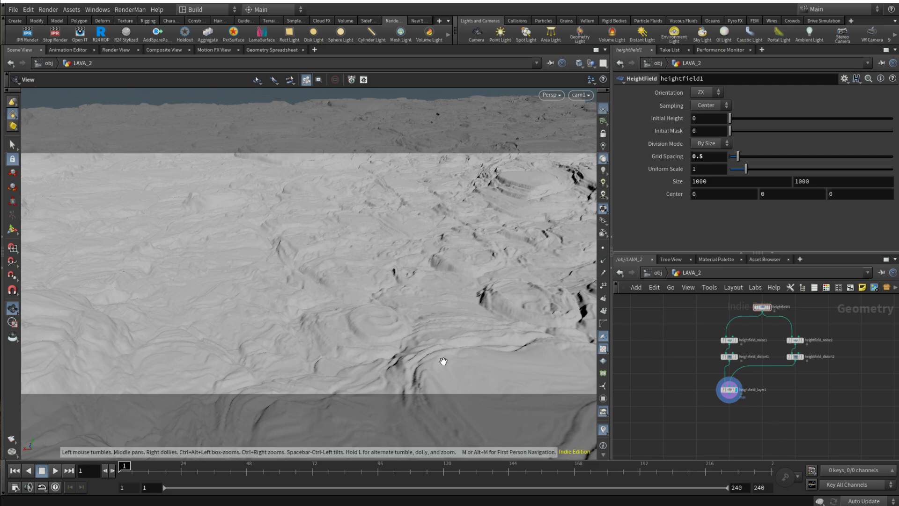
Add a Convert HeightField node after heightfield_layer1 and display its polygon result
middle_drag(768, 420, 770, 401)
scroll(793, 378, up, 2)
key(Tab)
text(con)
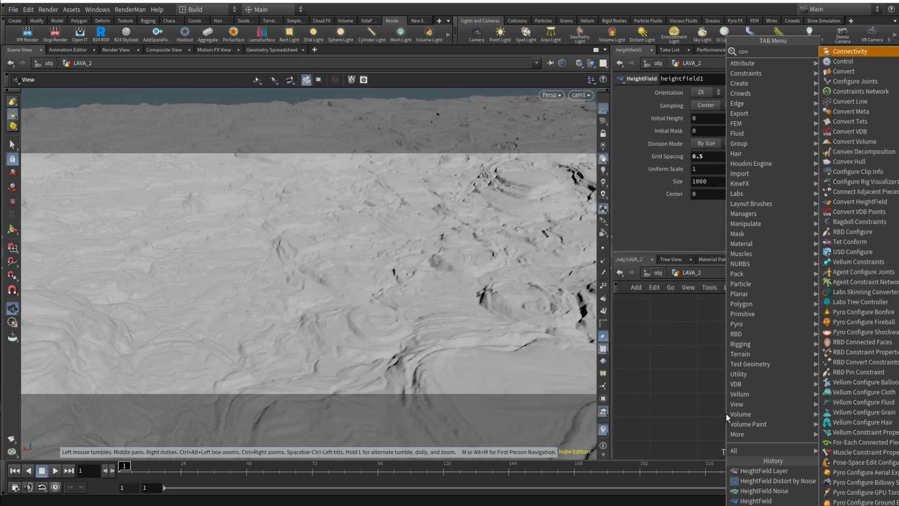
click(860, 202)
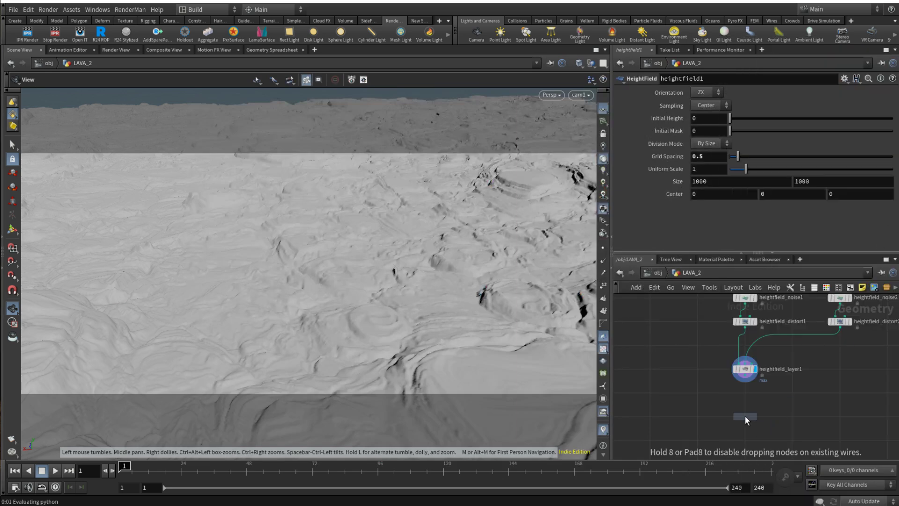
click(746, 419)
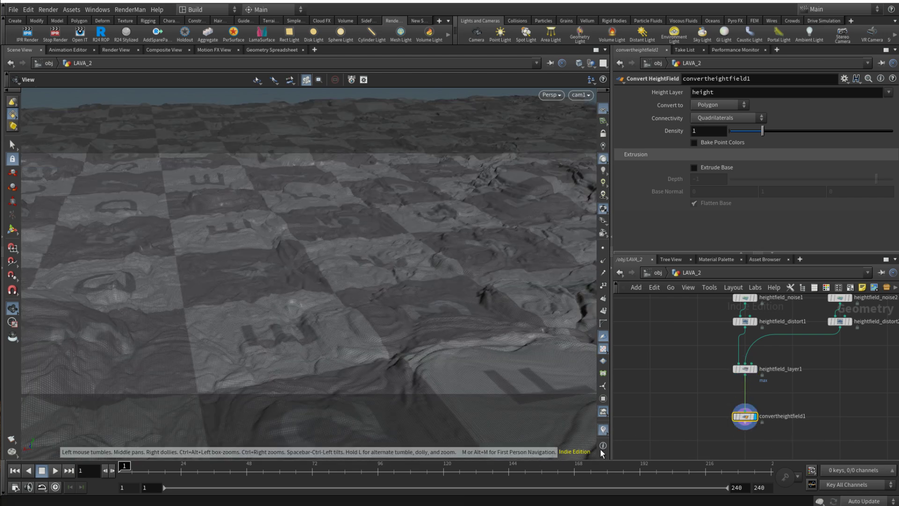
Show the primitive and point counts in the viewport and hide the UV checker texture on the terrain
click(603, 445)
click(626, 491)
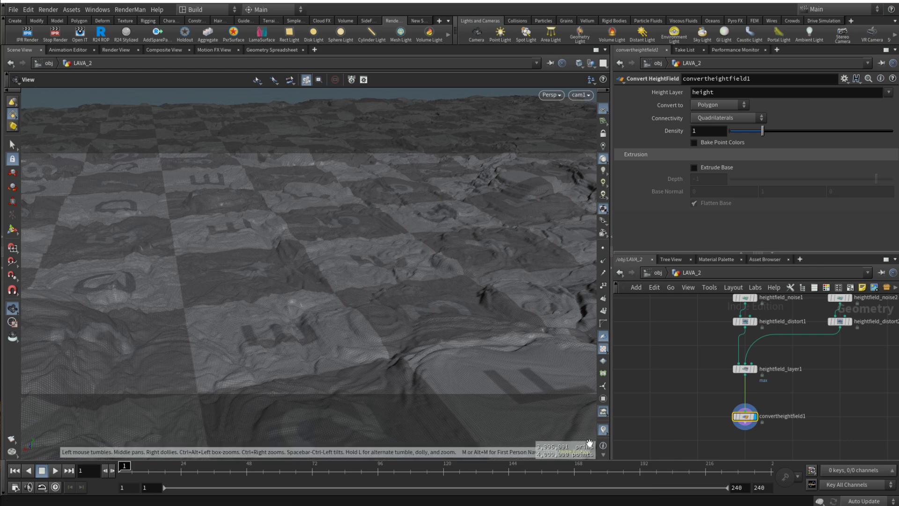
click(603, 350)
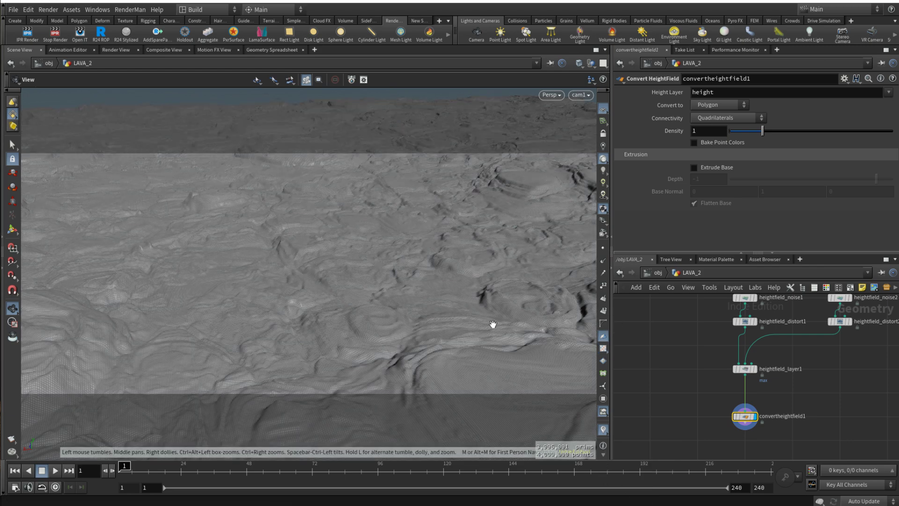
Add a Material node connected after convertheightfield1
key(Tab)
text(m)
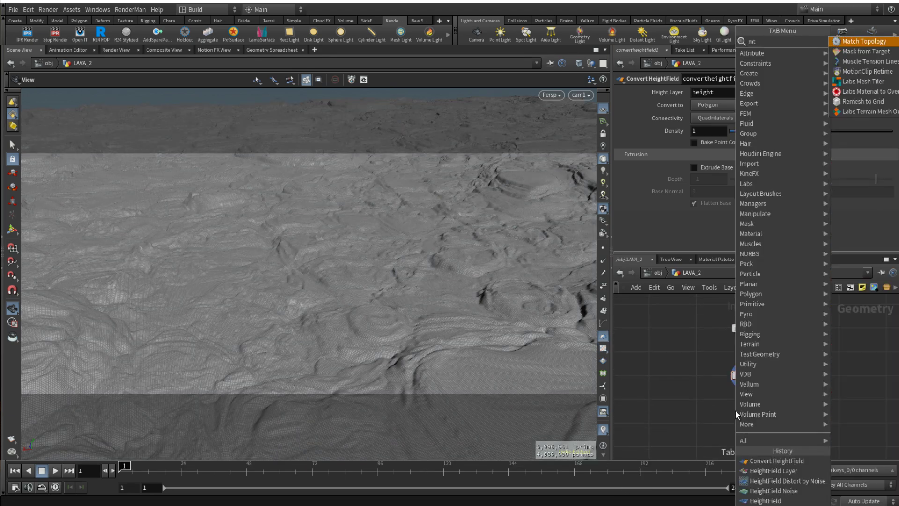
key(Return)
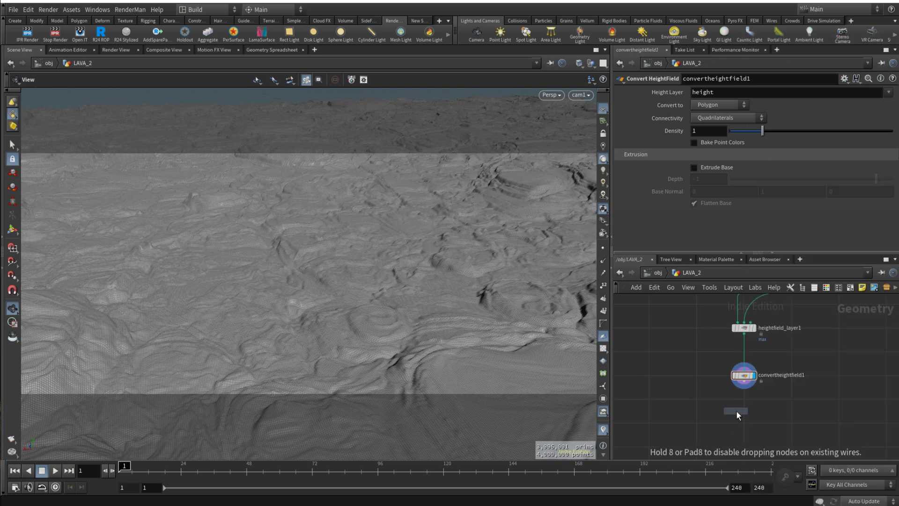
click(745, 414)
Add a Material Network node beside the Material node
key(Tab)
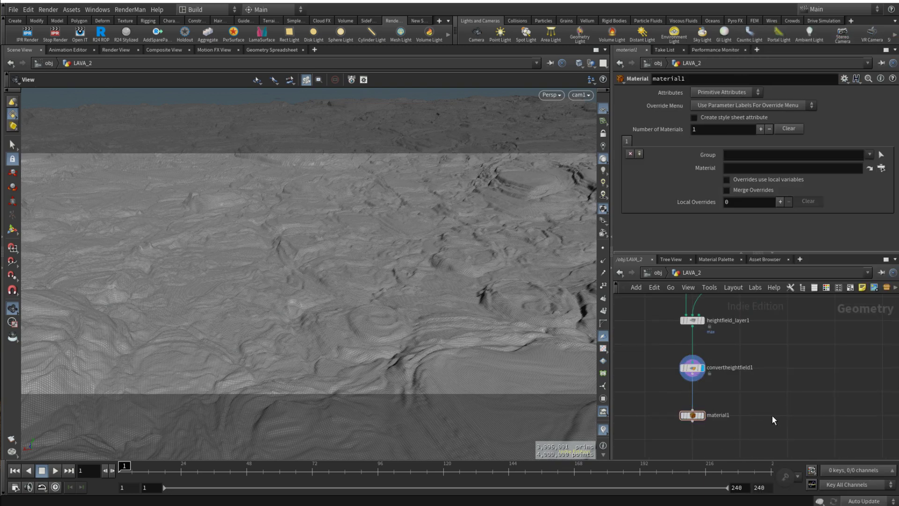
text(mat)
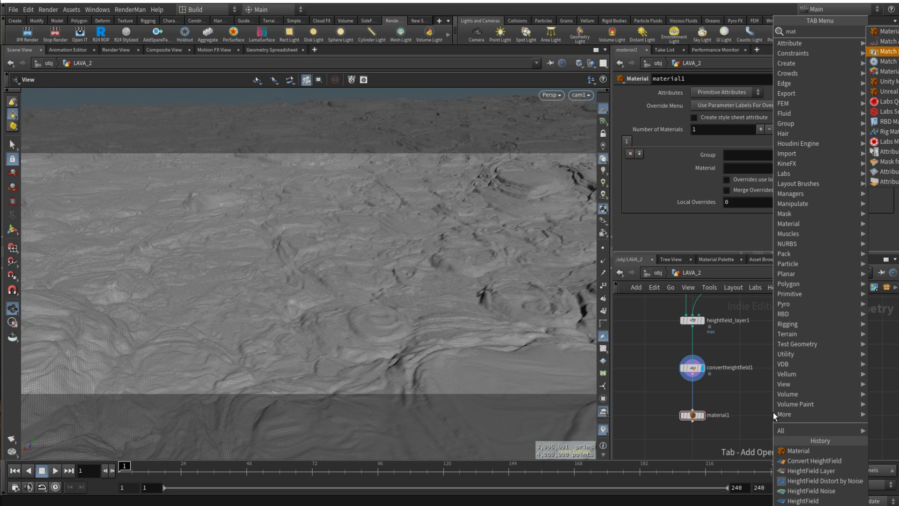
key(Return)
click(790, 416)
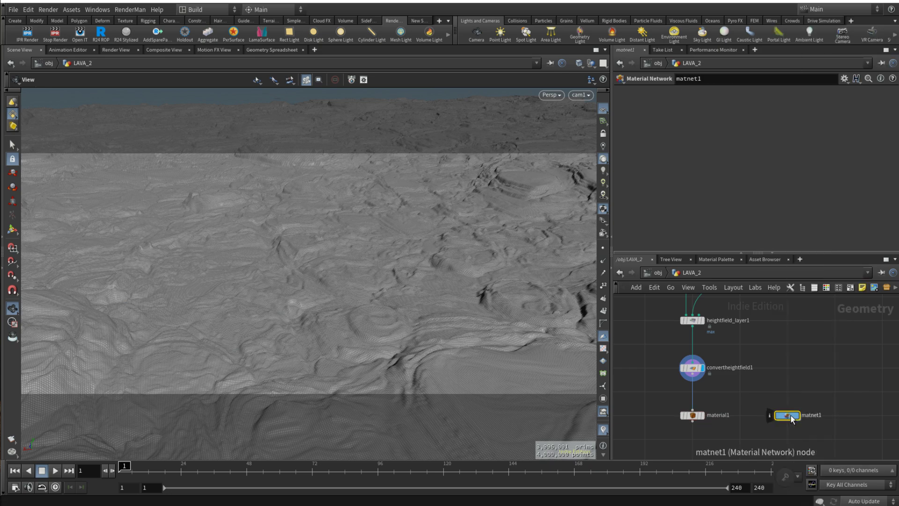
Create a Pxr Material Builder inside matnet1
double_click(789, 415)
key(Tab)
text(pxr)
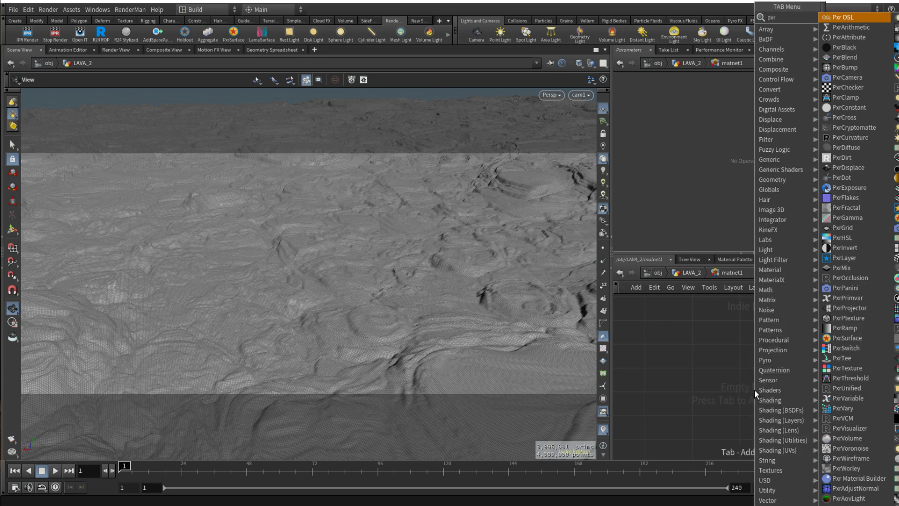
text(b)
key(Down)
key(Down)
key(Down)
key(Return)
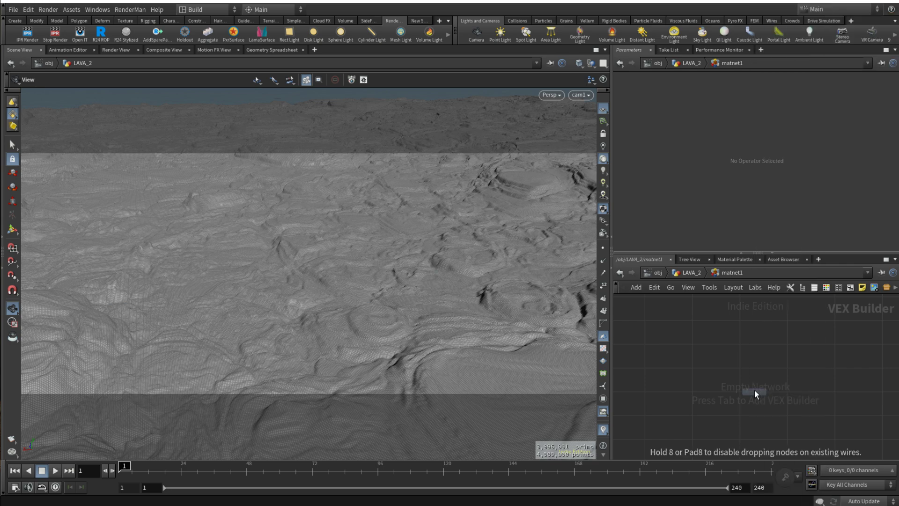
click(744, 388)
Rename the Pxr Material Builder to PXR_LAVA_mtl
click(743, 384)
click(779, 379)
double_click(750, 383)
text(PXR_LAV)
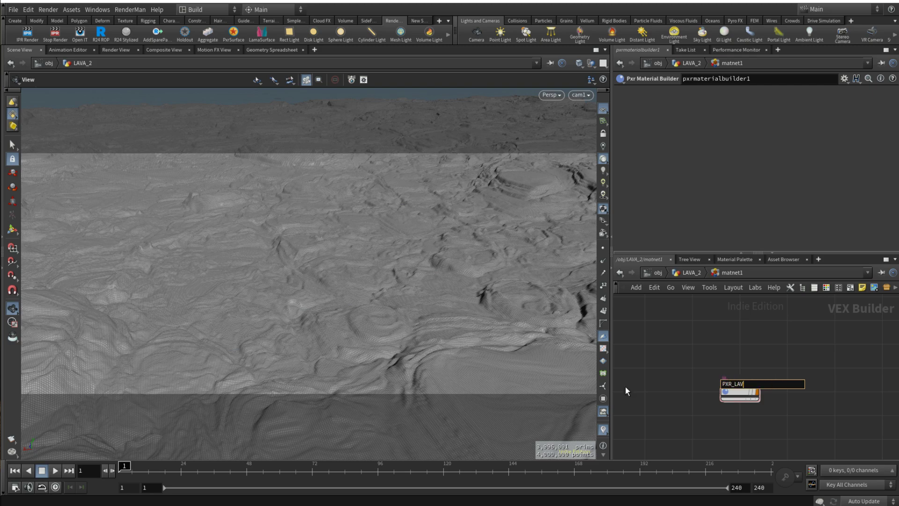
text(A_mtl)
key(Return)
Inside PXR_LAVA_mtl, add a PxrSurface node, connect it to the first output_collect input and use rounded network wires
middle_drag(677, 374, 794, 369)
double_click(759, 368)
key(Tab)
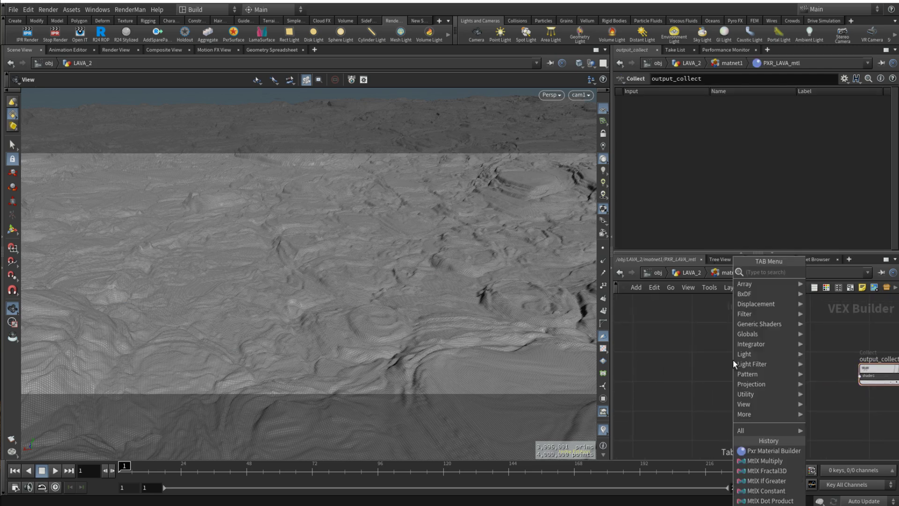
text(sur)
key(Down)
key(Return)
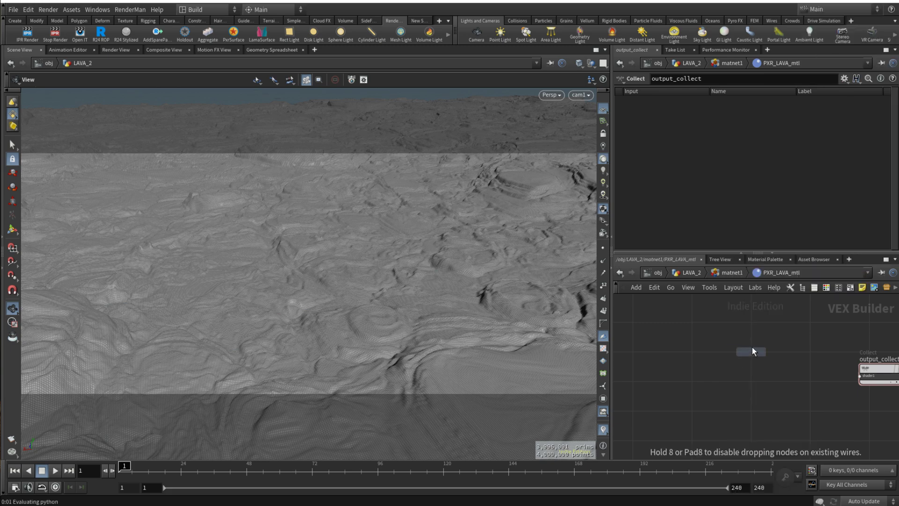
click(751, 359)
drag(775, 359, 859, 376)
key(shift+s)
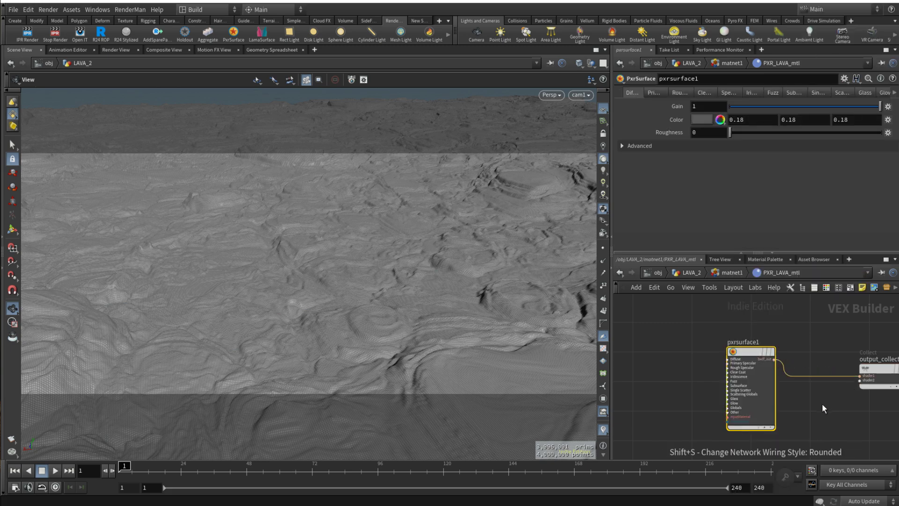
Return to the LAVA_2 geometry network
scroll(822, 403, down, 3)
middle_drag(707, 380, 761, 371)
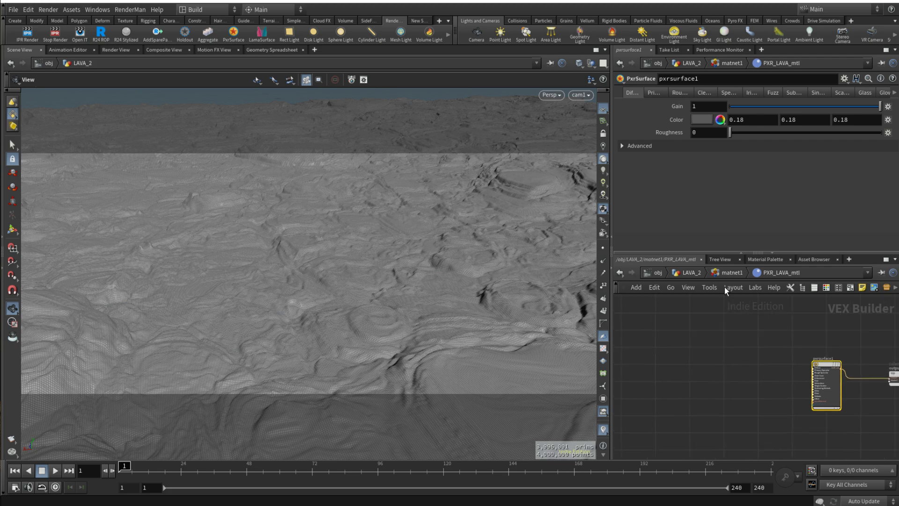
click(695, 274)
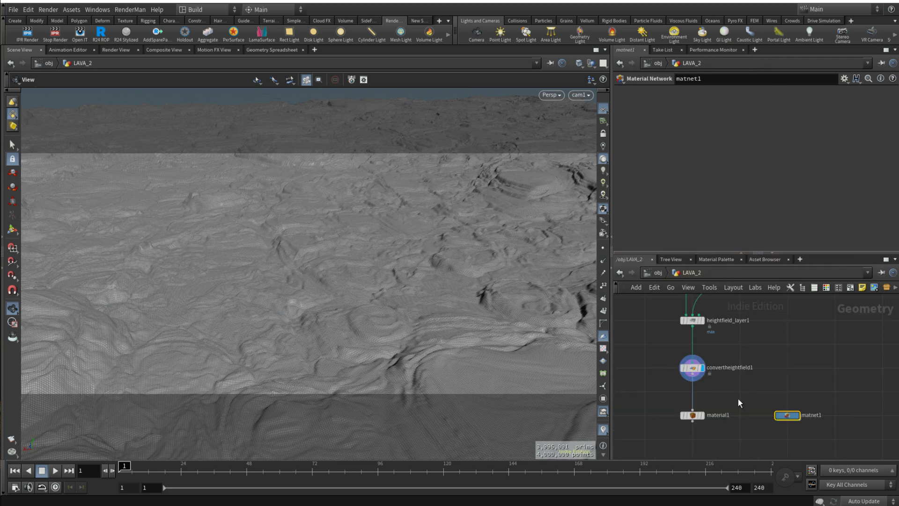
Display the material1 node and set its Material path to ../matnet1/PXR_LAVA_mtl/
click(702, 417)
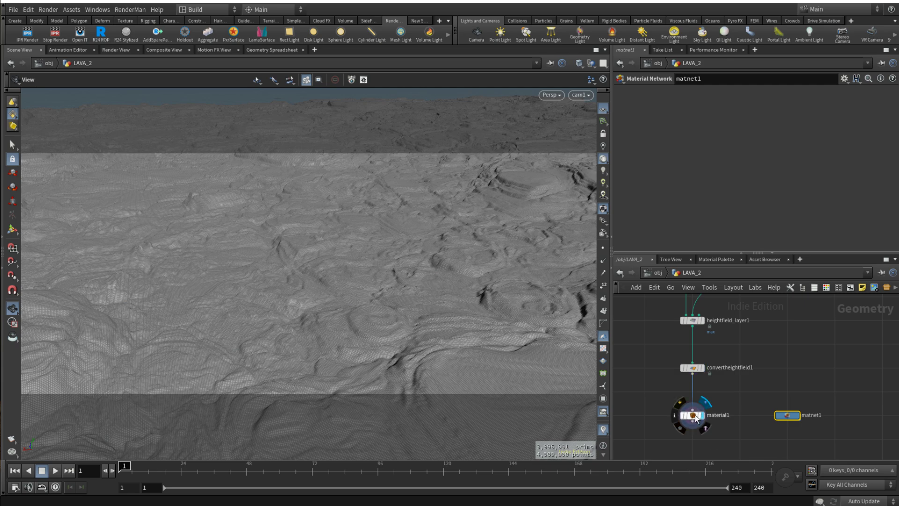
click(695, 417)
click(744, 169)
text(../matnet1/m)
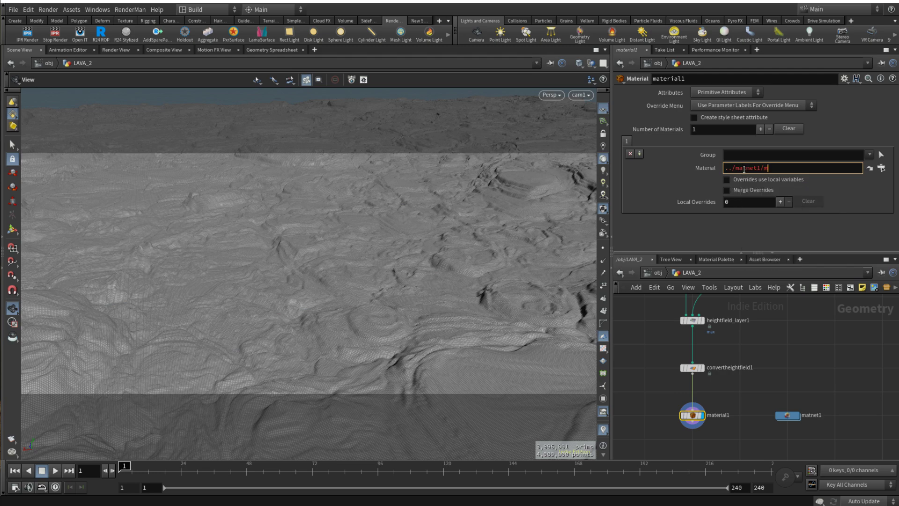
key(BackSpace)
click(796, 183)
drag(813, 168, 741, 167)
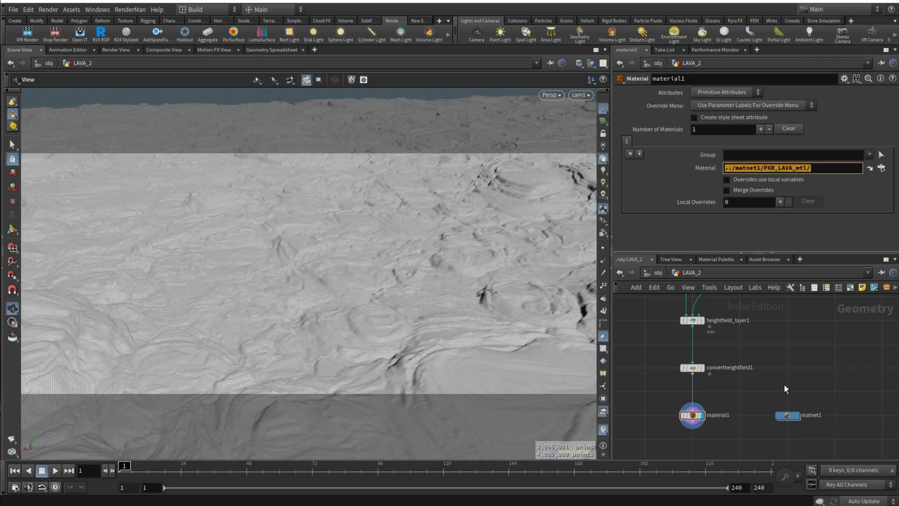
Compare material1's Material path with the matnet1 network it references
drag(756, 405, 799, 420)
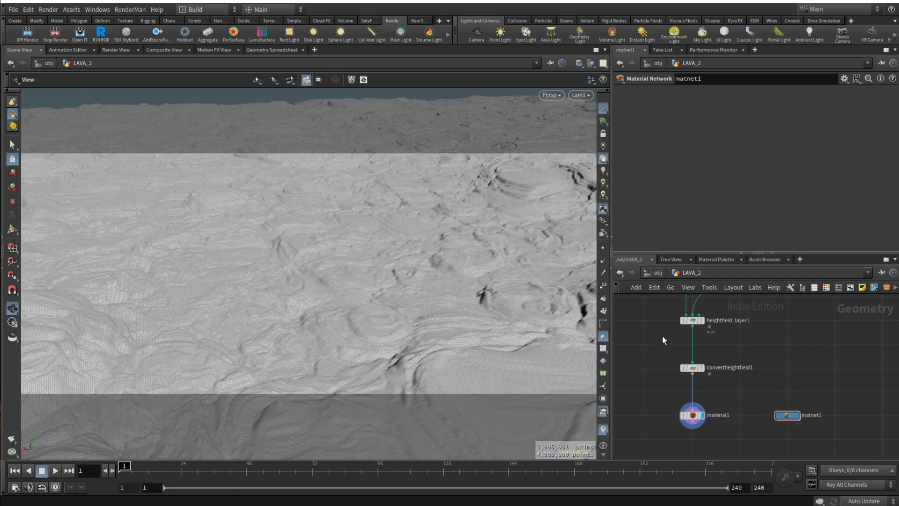
click(694, 415)
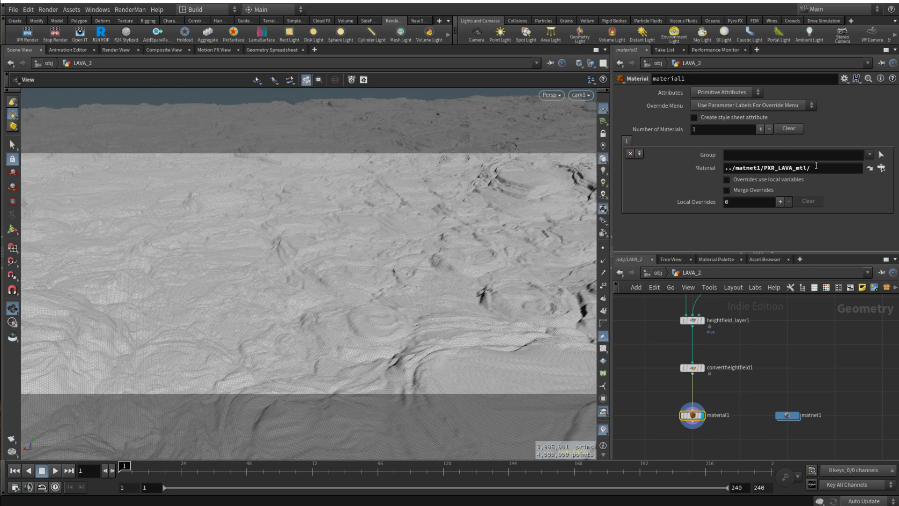
drag(768, 396, 803, 421)
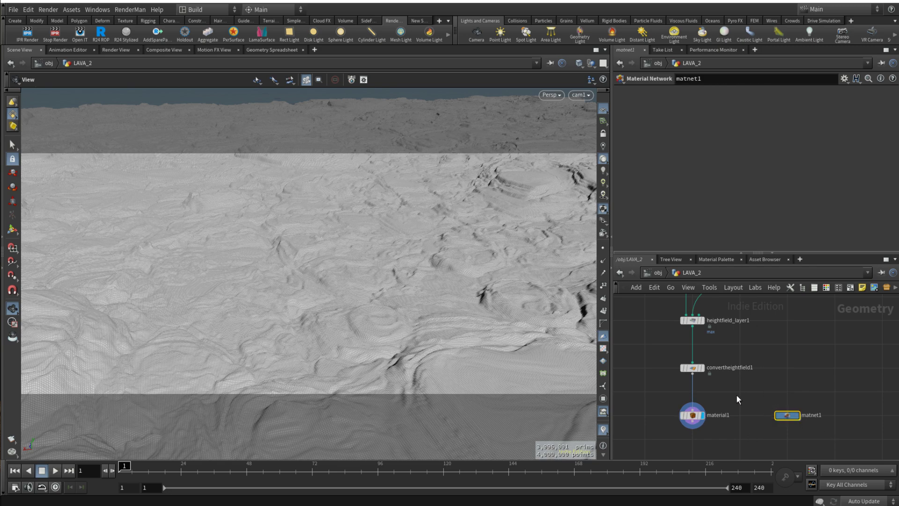
click(694, 415)
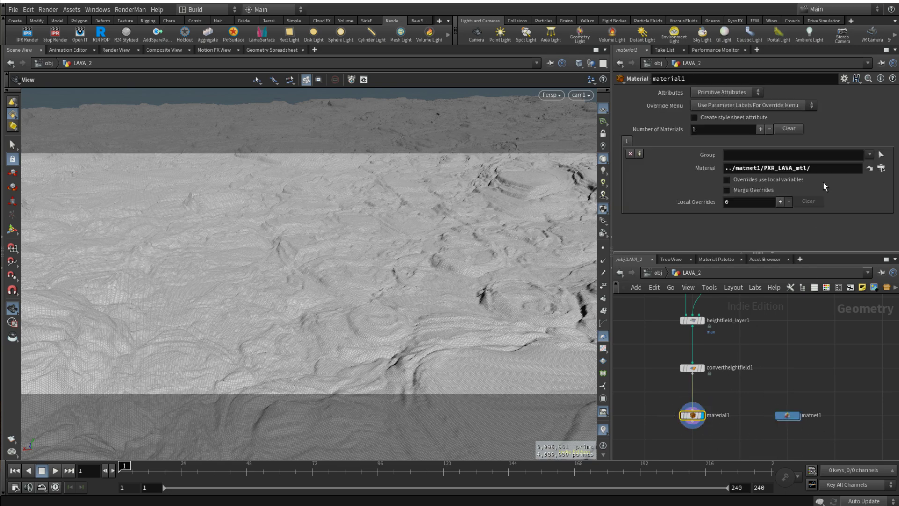
drag(814, 168, 696, 166)
middle_drag(768, 368, 775, 353)
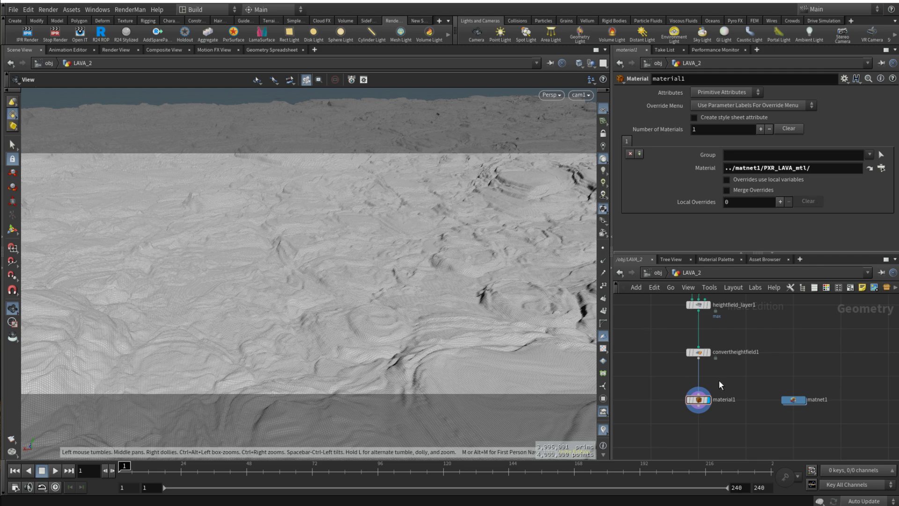
Start an interactive RenderMan render from the object level and reopen the PxrSurface node in LAVA_2's PXR_LAVA_mtl
click(661, 273)
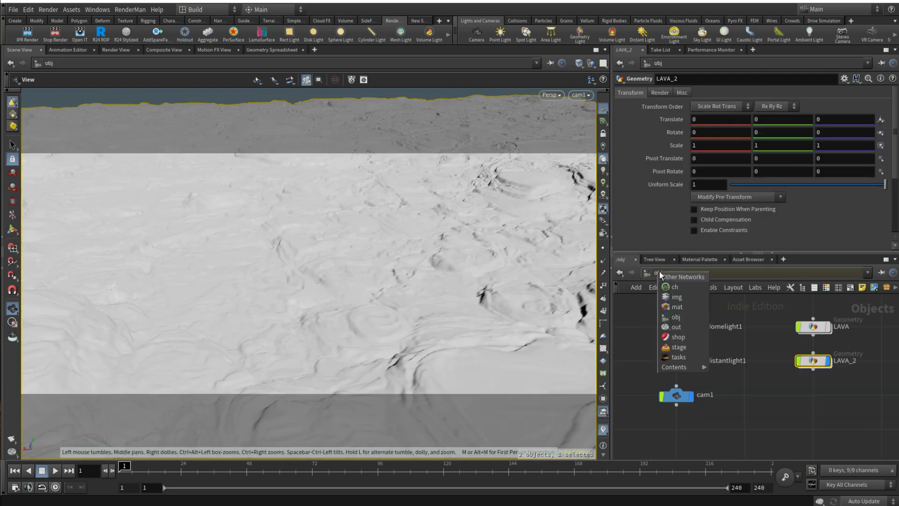
click(772, 306)
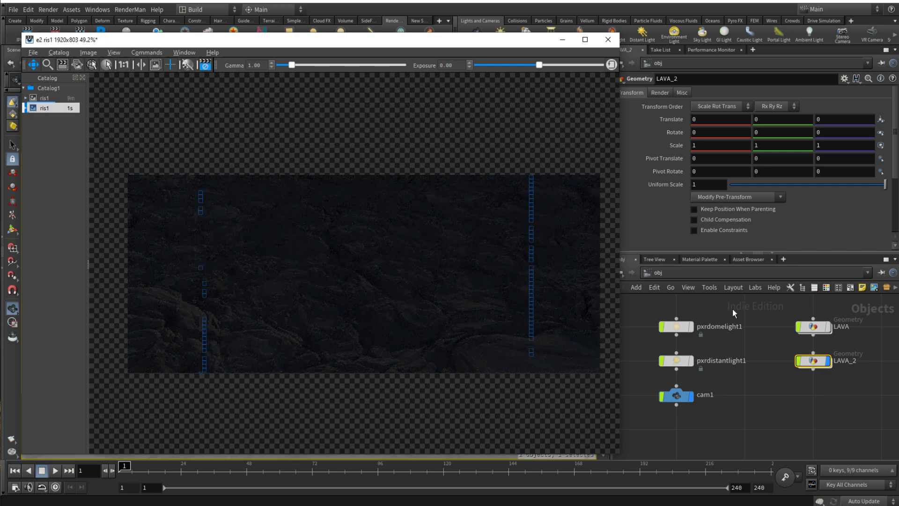
double_click(816, 364)
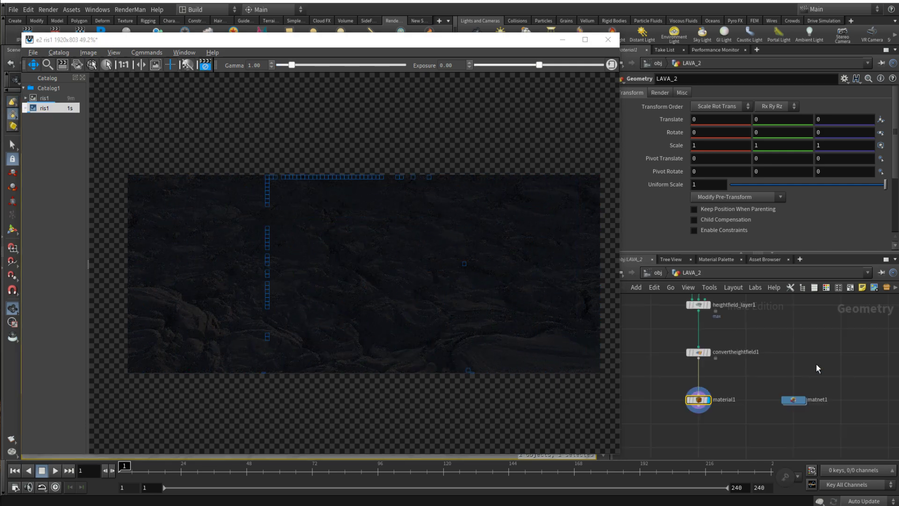
double_click(795, 401)
double_click(760, 367)
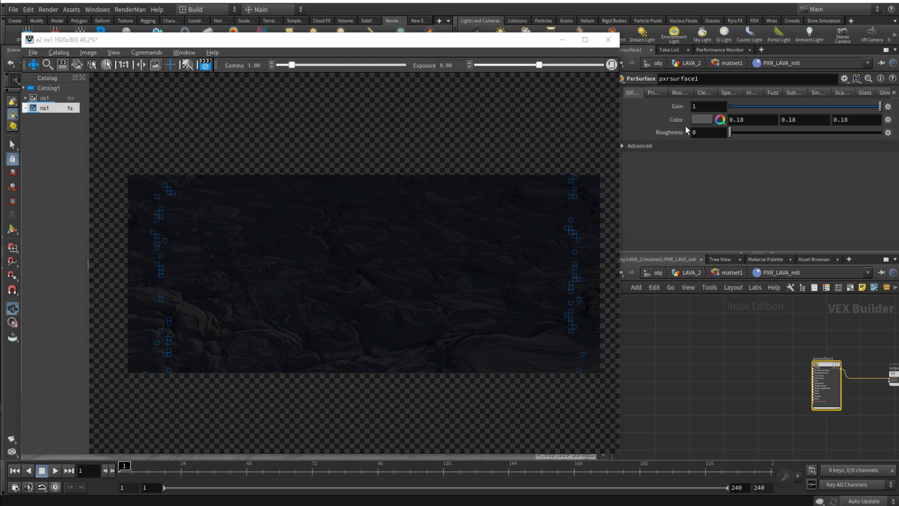
For pxrsurface1's Rough Specular, set the Specular Fresnel Mode to Physical and the Edge Color to 0.1 grey
click(680, 92)
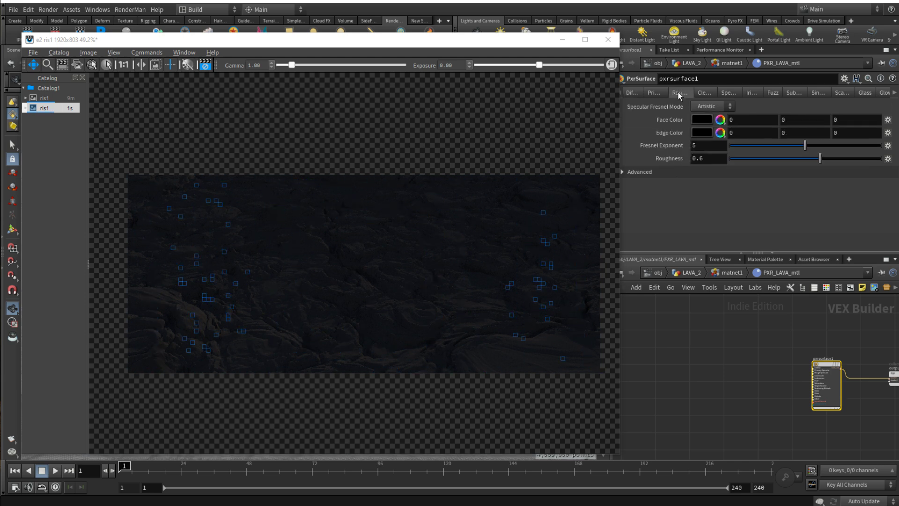
click(709, 107)
click(705, 126)
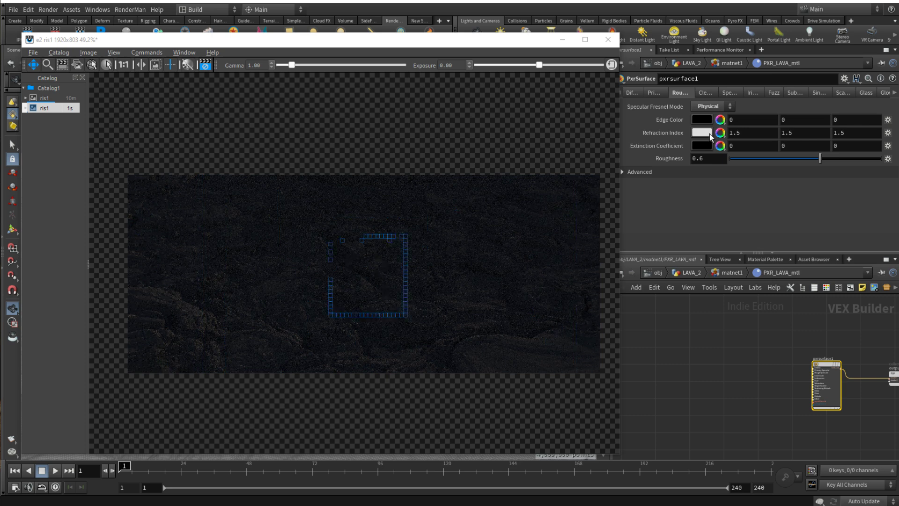
click(704, 119)
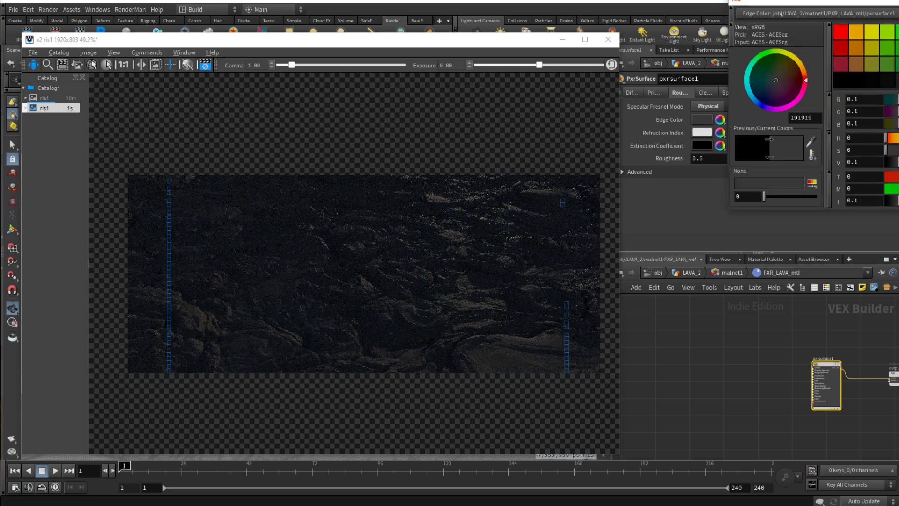
For pxrsurface1's Primary Specular, set the Specular Fresnel Mode to Physical and the Edge Color to 0.05 grey
click(652, 92)
click(709, 108)
click(710, 127)
click(708, 106)
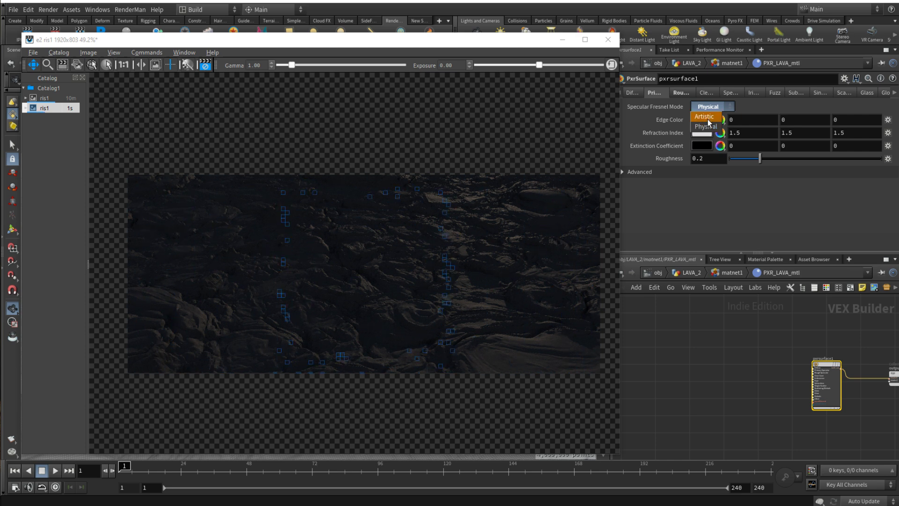
click(707, 128)
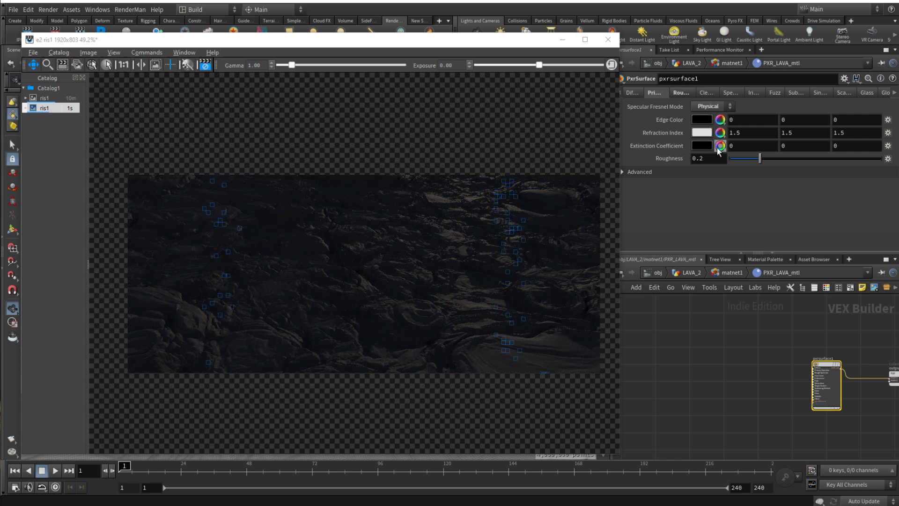
click(701, 122)
click(897, 162)
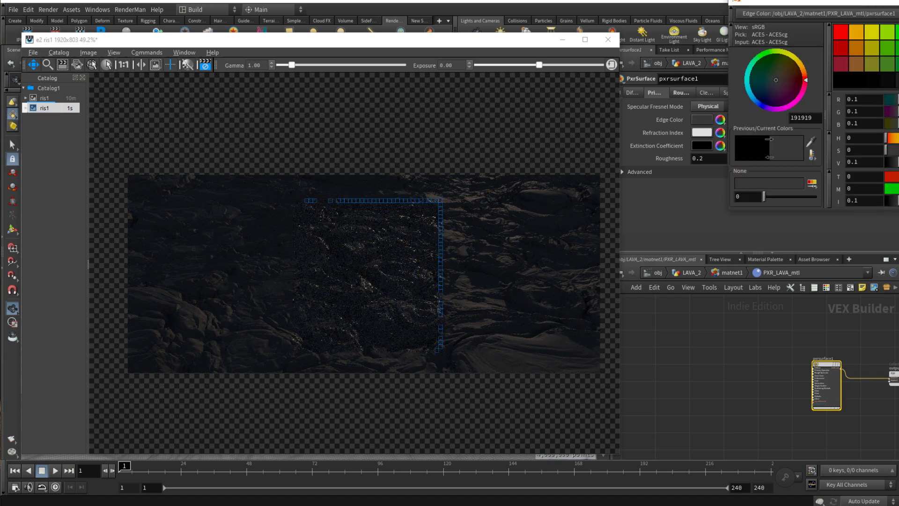
drag(898, 162, 893, 162)
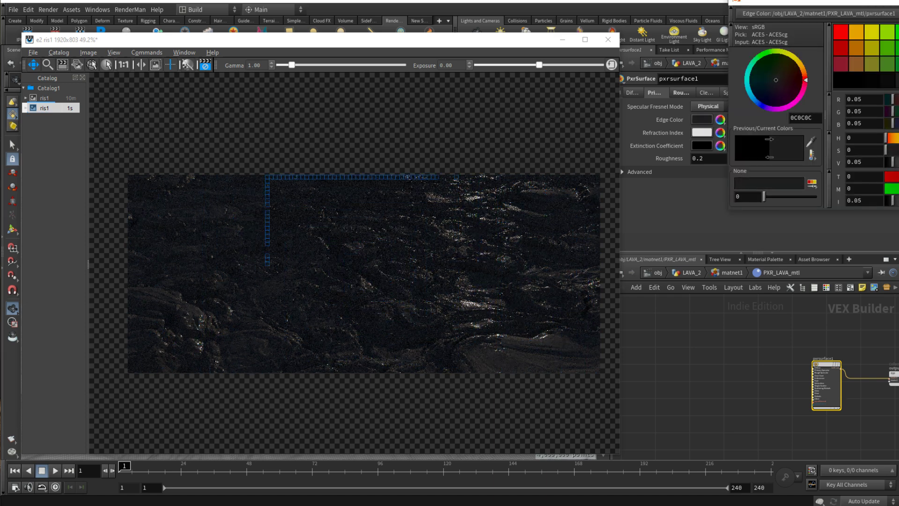
click(898, 1)
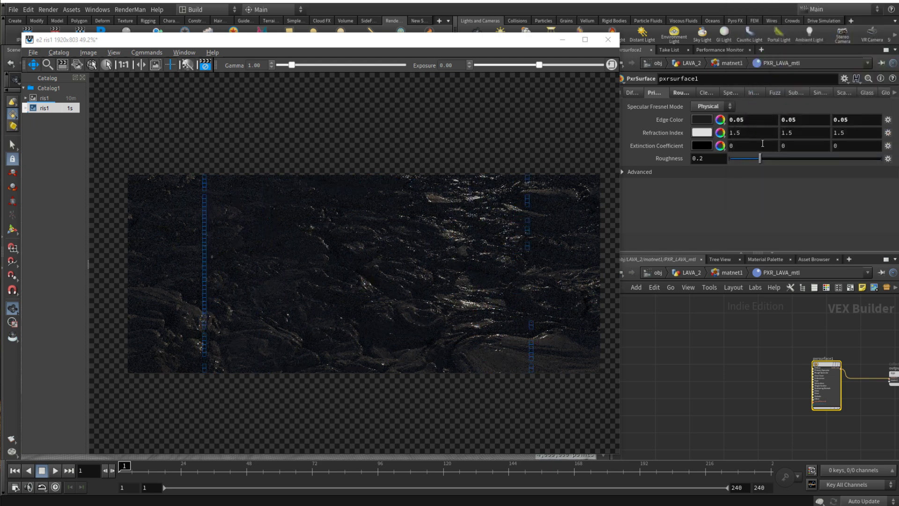
Set the Primary Specular Roughness to 0.45
drag(706, 161, 700, 162)
text(45)
key(Return)
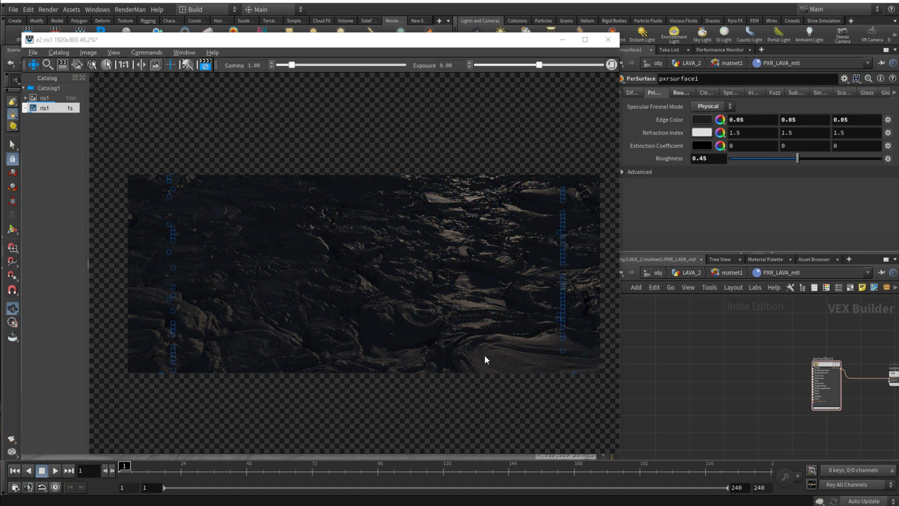
Add a PxrBump node and connect its output to pxrsurface1
scroll(820, 374, up, 3)
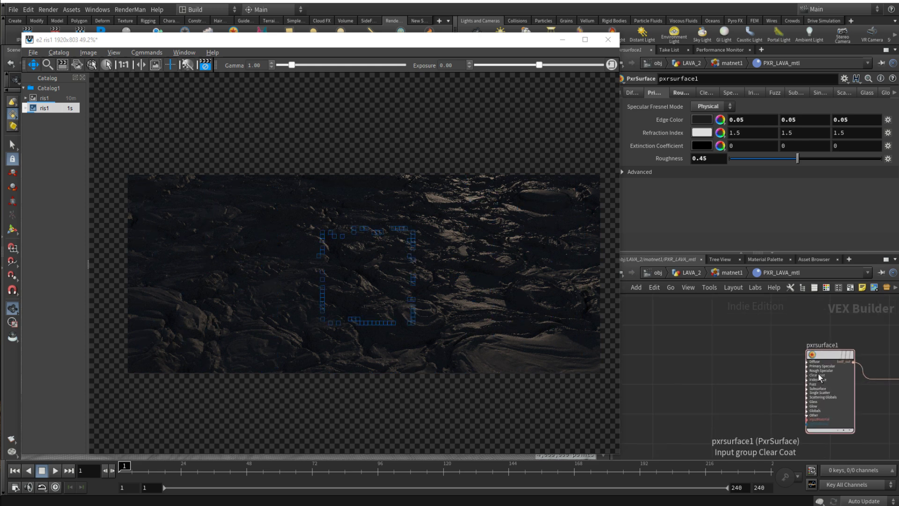
middle_drag(706, 429, 727, 392)
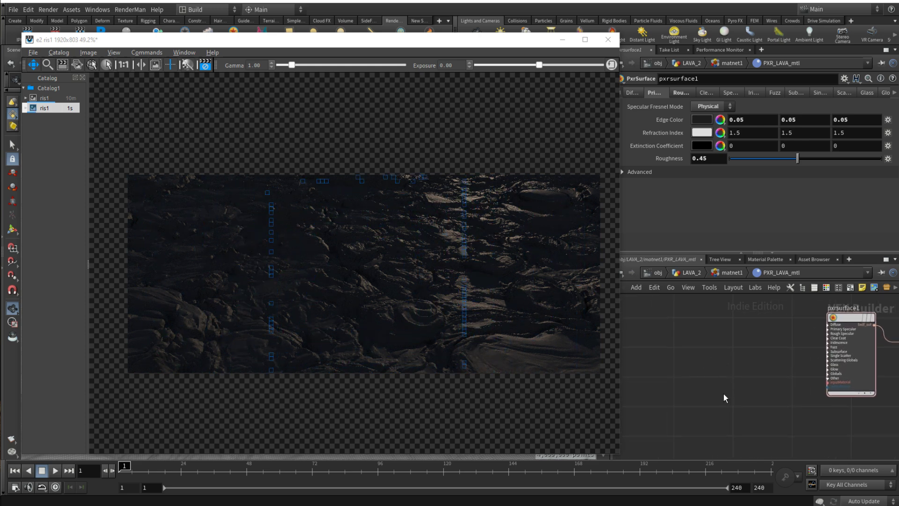
key(Tab)
text(pxrb)
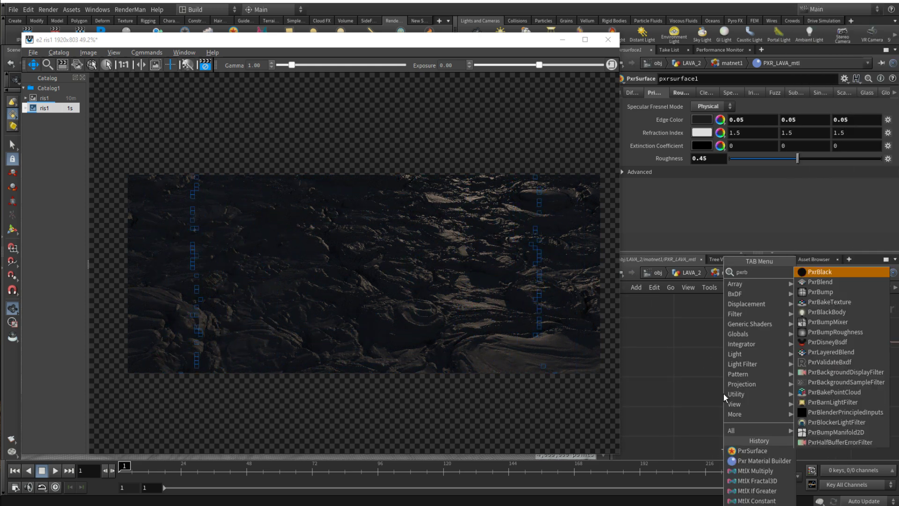
key(Down)
key(Down)
key(Return)
click(724, 394)
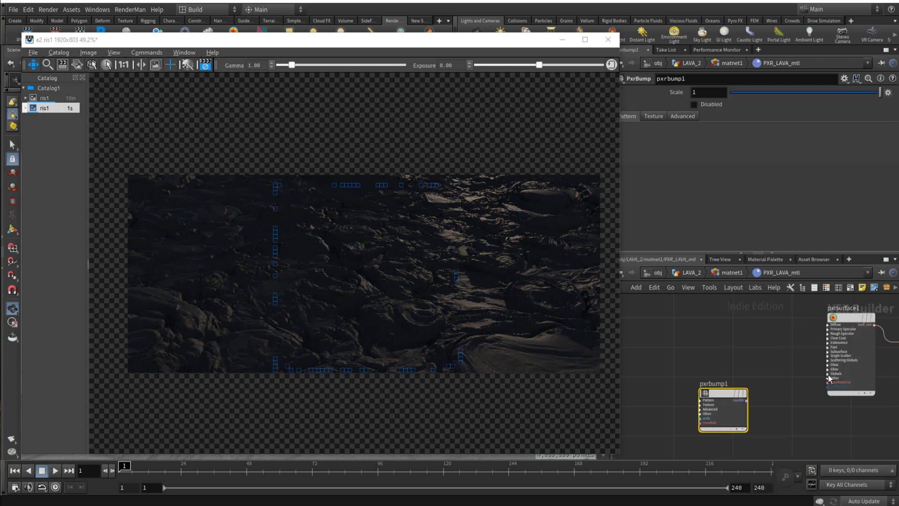
scroll(783, 406, up, 3)
drag(723, 397, 852, 358)
Add a PxrFractal node upstream of pxrbump1
scroll(787, 343, down, 3)
middle_drag(674, 318, 783, 332)
click(709, 363)
key(Tab)
text(fra)
key(Return)
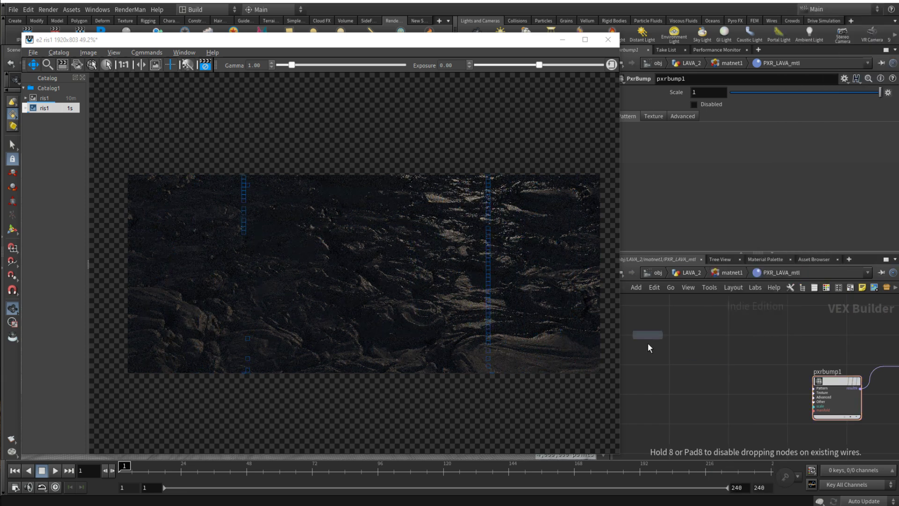
click(658, 358)
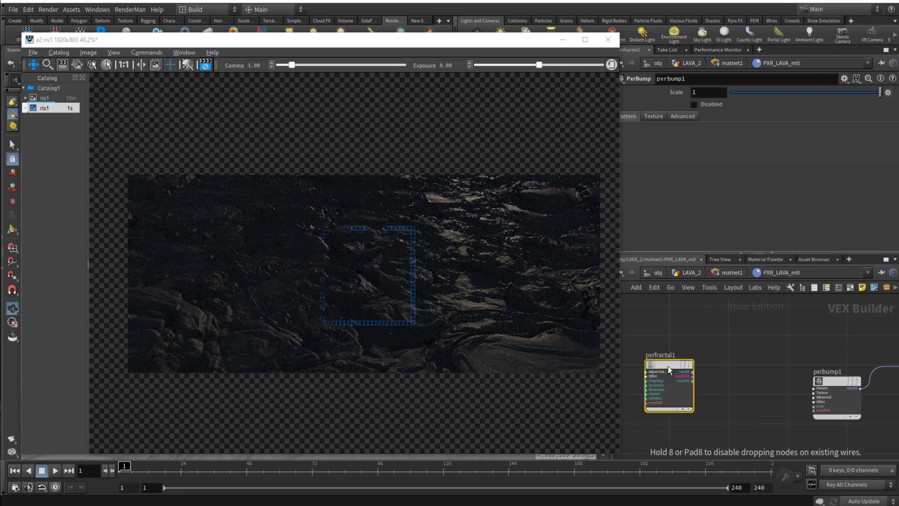
Expand pxrbump1's Pattern input group, connect pxrfractal1's resultF to inputBump and inspect the bump in the render
click(814, 388)
scroll(701, 370, up, 2)
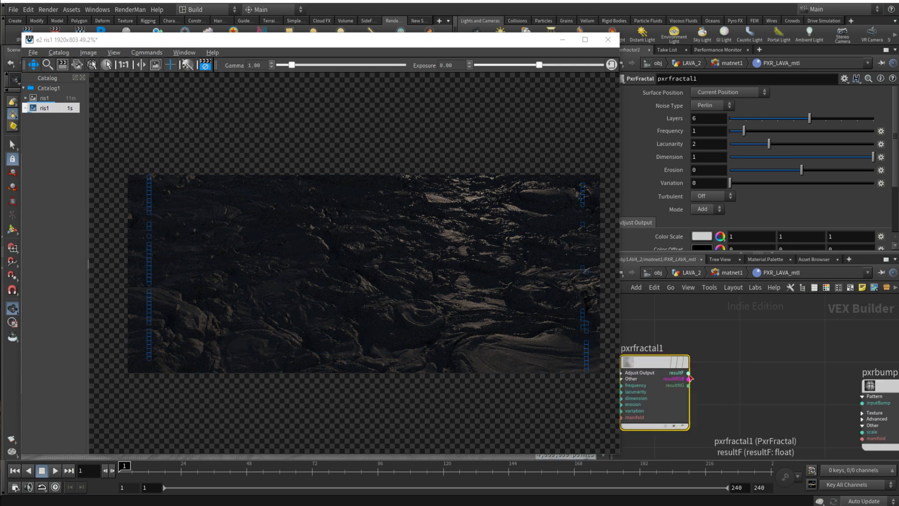
click(688, 374)
click(863, 402)
scroll(777, 367, down, 2)
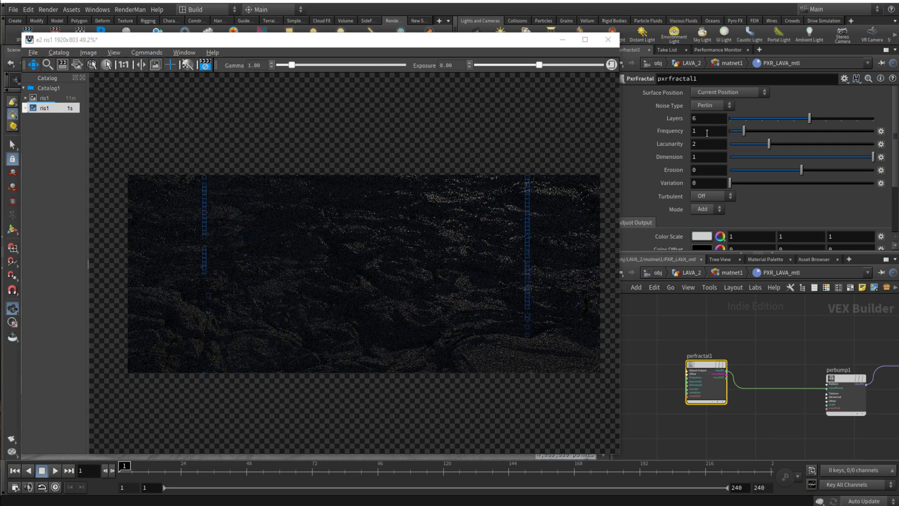
scroll(490, 364, up, 4)
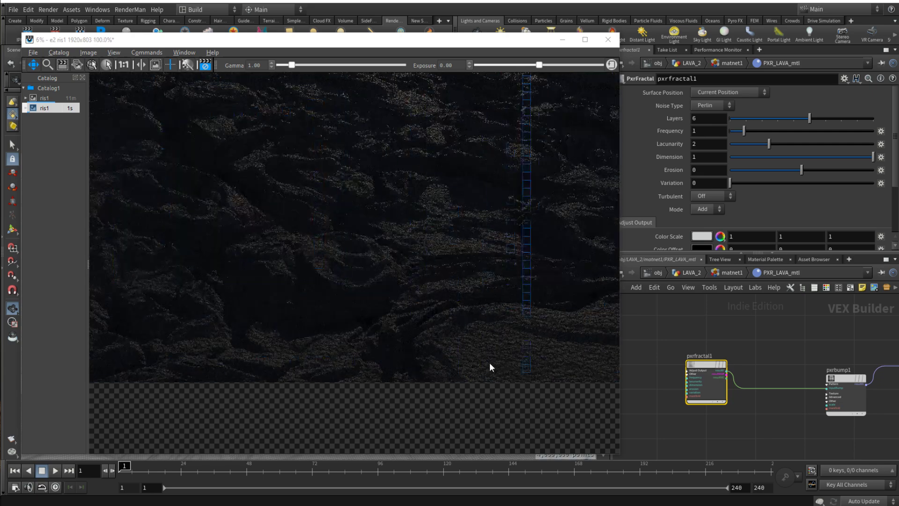
scroll(490, 362, down, 4)
Make two copies of pxrfractal1 and place them below the original
middle_drag(741, 425, 770, 394)
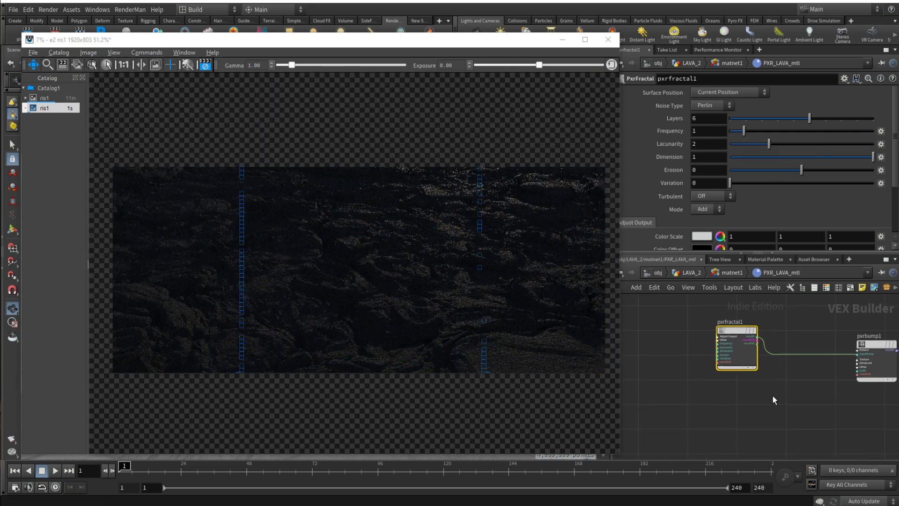
scroll(770, 394, down, 2)
drag(743, 347, 665, 450)
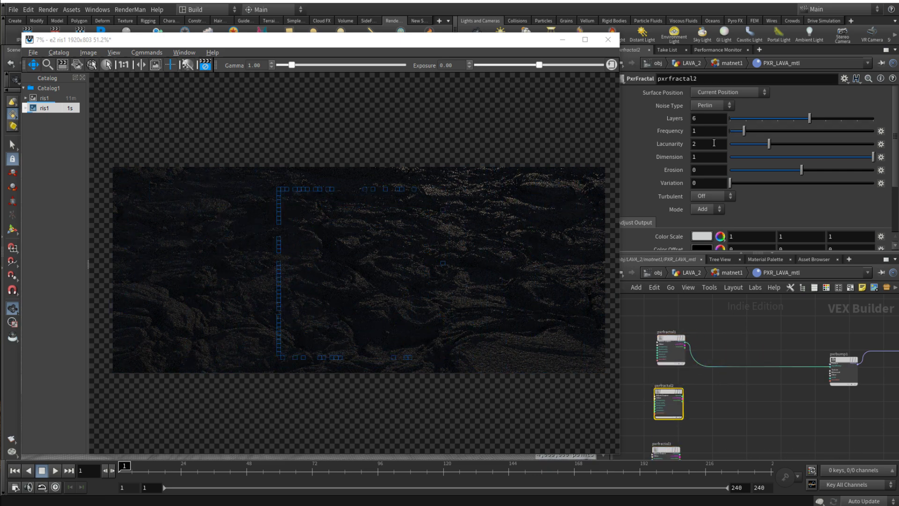
Set pxrfractal2's Frequency to 0.6 and its Lacunarity to 3.067
text(0.)
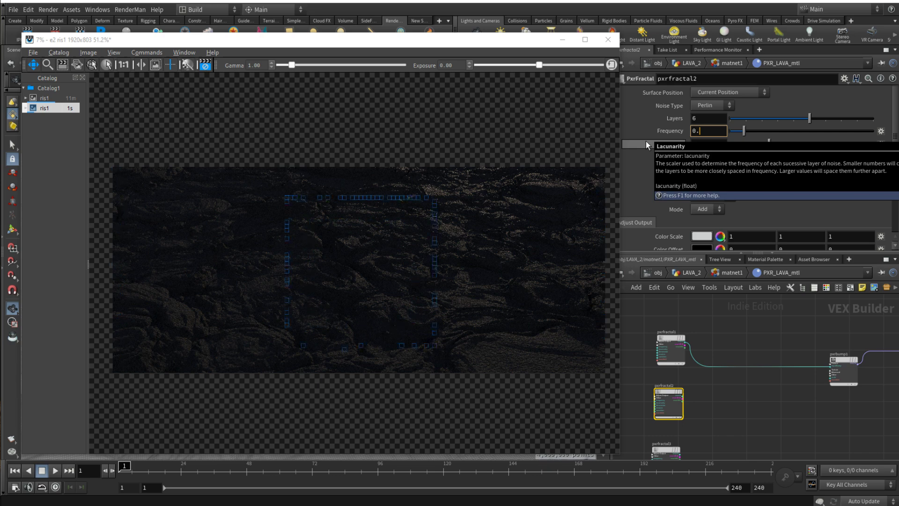
text(6)
key(Return)
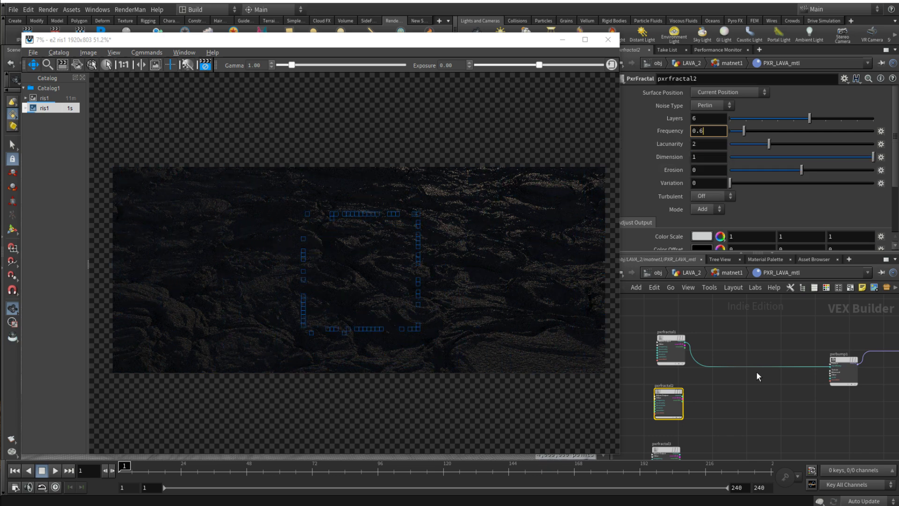
middle_drag(772, 427, 803, 360)
drag(816, 145, 825, 145)
middle_drag(782, 424, 810, 362)
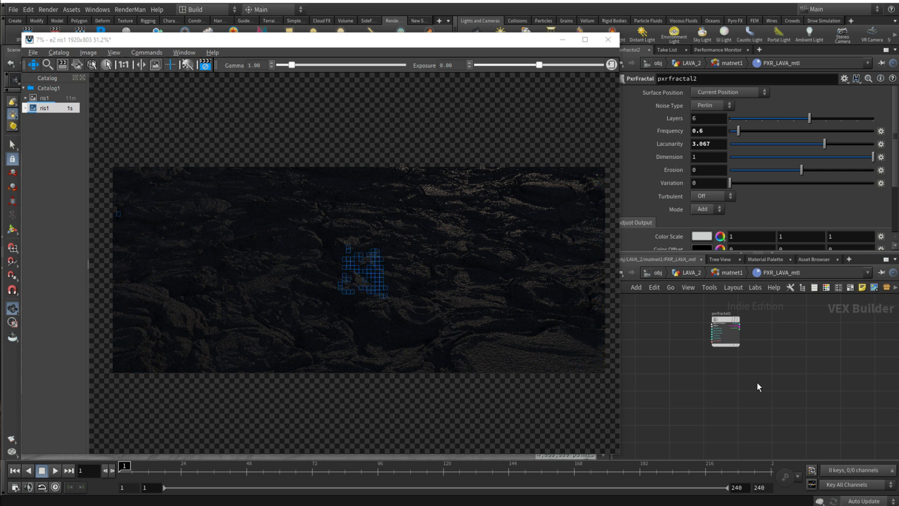
Set pxrfractal3's Frequency to 0.2, Lacunarity to 3.365, Erosion to 1.58 and Variation to 0.773
click(729, 322)
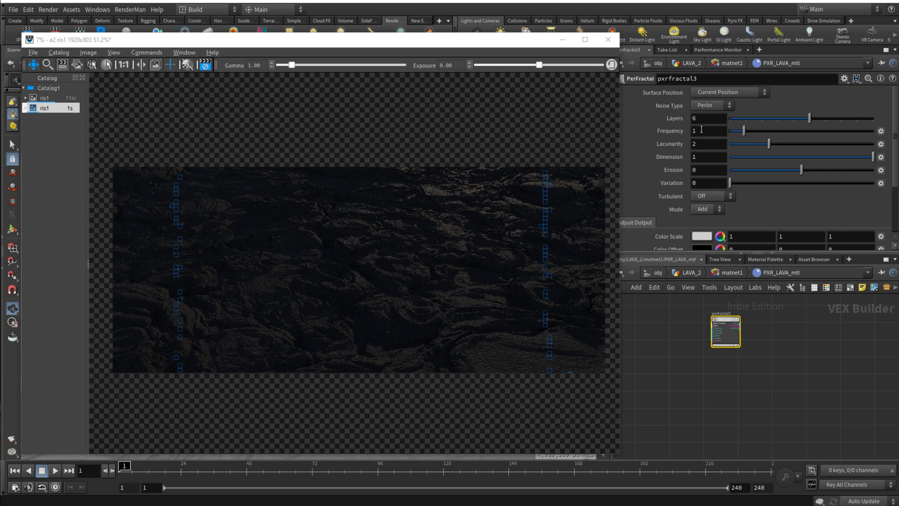
drag(701, 132, 676, 139)
text(0.)
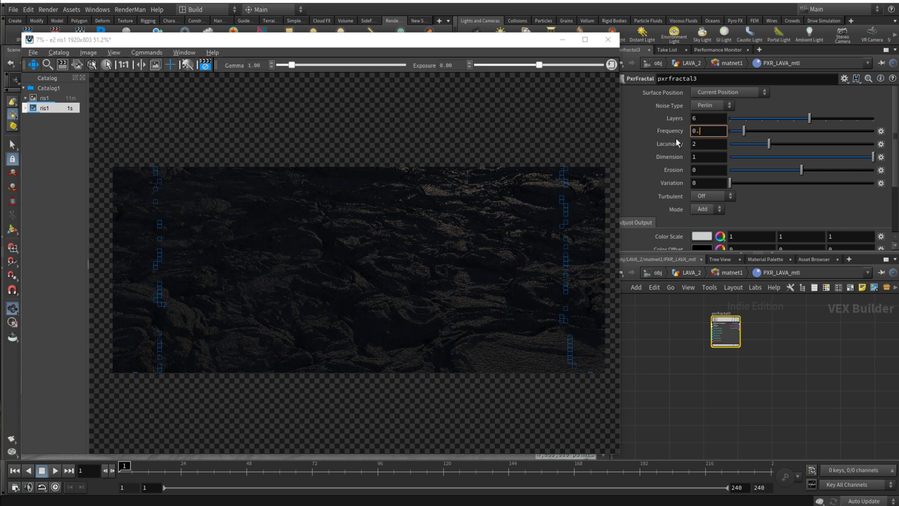
text(2)
drag(799, 151, 858, 171)
drag(792, 183, 841, 183)
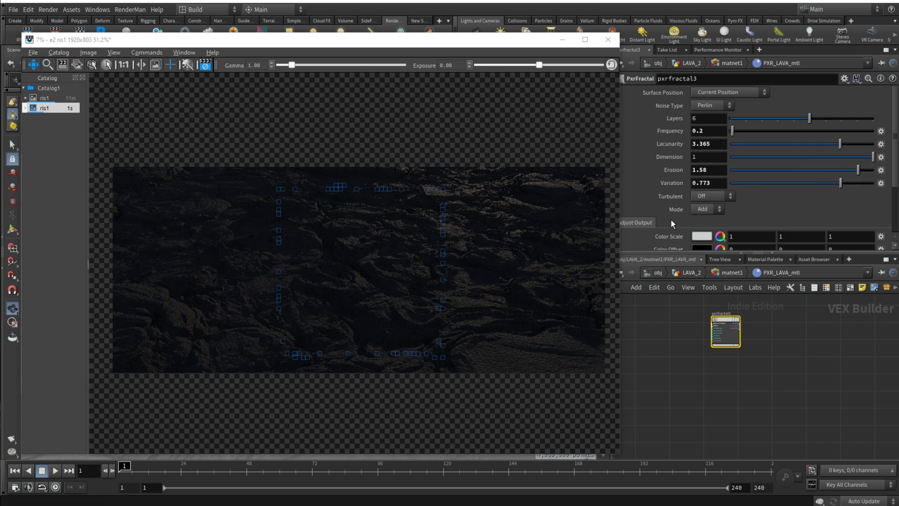
Add a PxrBlend node between the fractal nodes and pxrbump1
middle_drag(766, 332, 729, 406)
key(Tab)
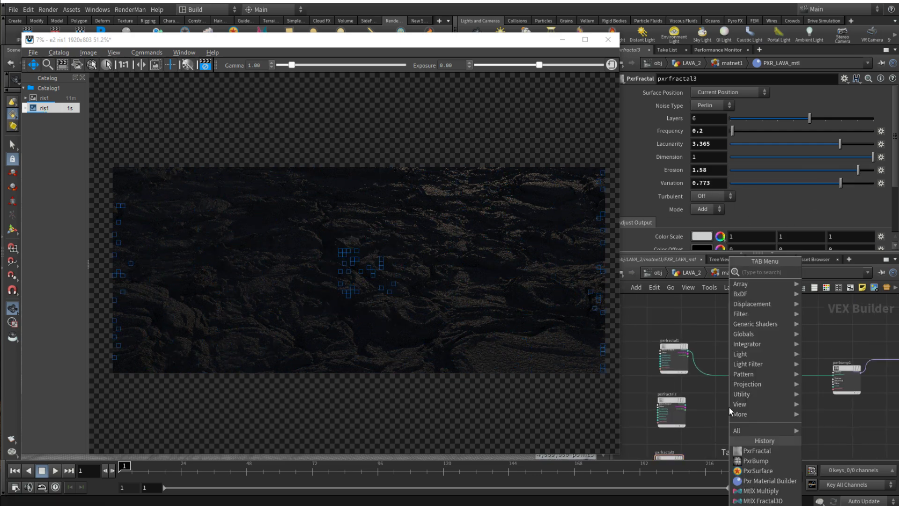
text(ble)
key(Return)
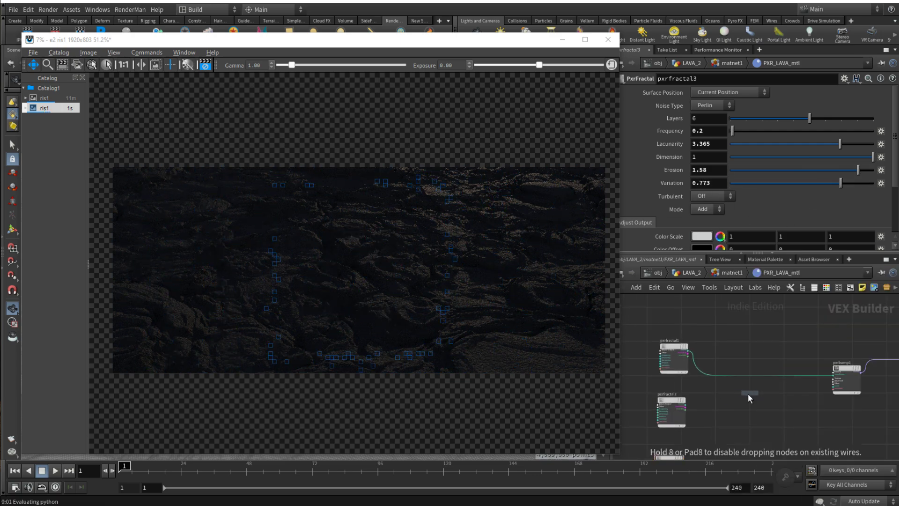
click(749, 394)
Connect pxrfractal1's resultRGB to pxrblend1's top colour input and pxrfractal2's resultRGB to its bottom colour input
scroll(684, 360, up, 3)
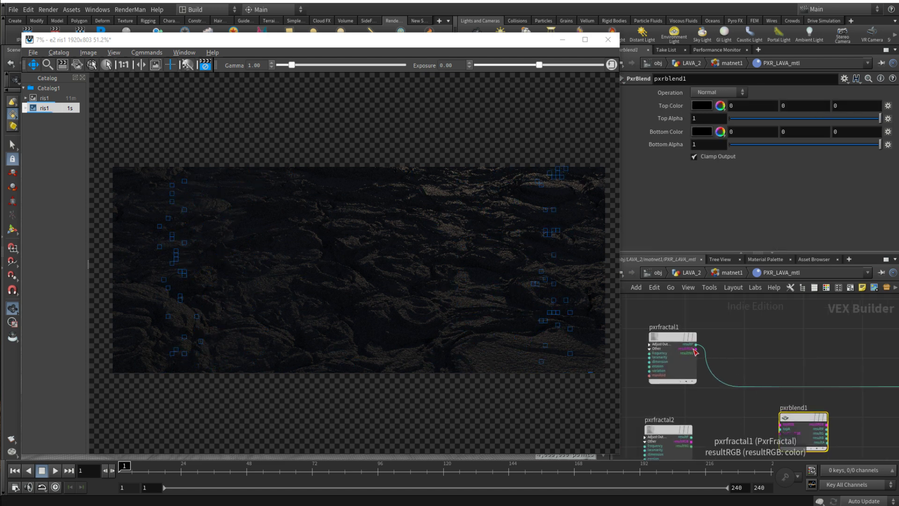
click(696, 349)
middle_drag(743, 423, 737, 366)
click(773, 368)
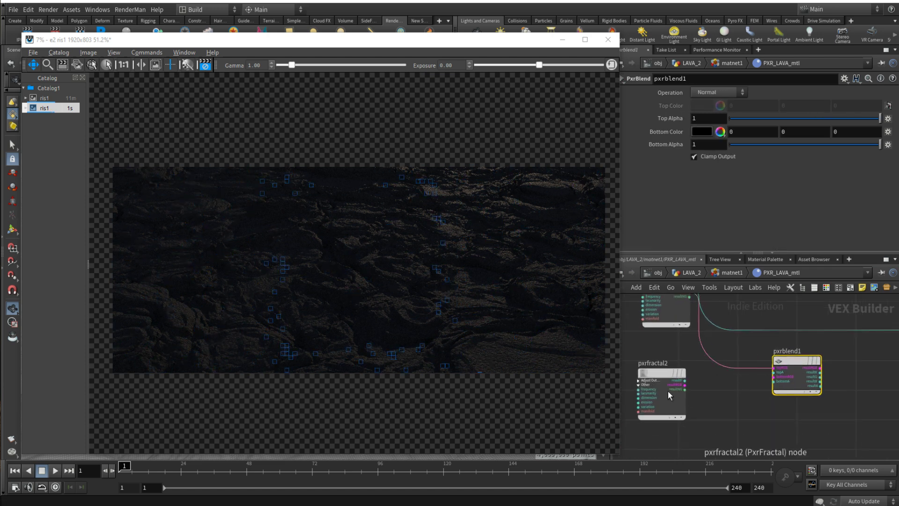
click(686, 388)
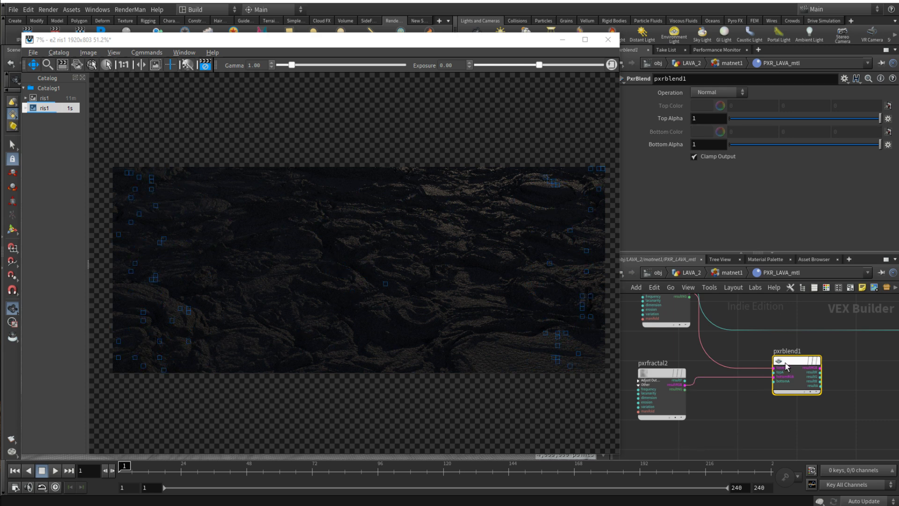
click(773, 376)
Try the Lighten operation on pxrblend1, and set its Operation to Overlay
click(707, 94)
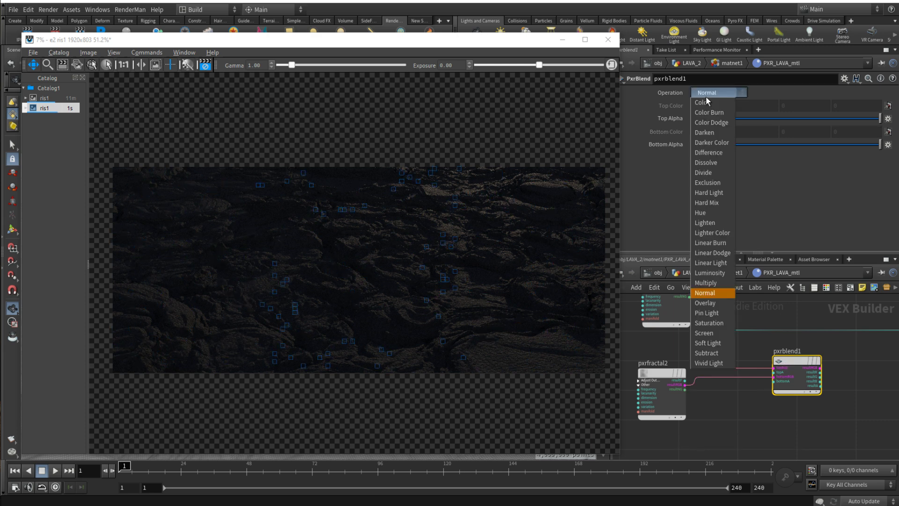
click(712, 223)
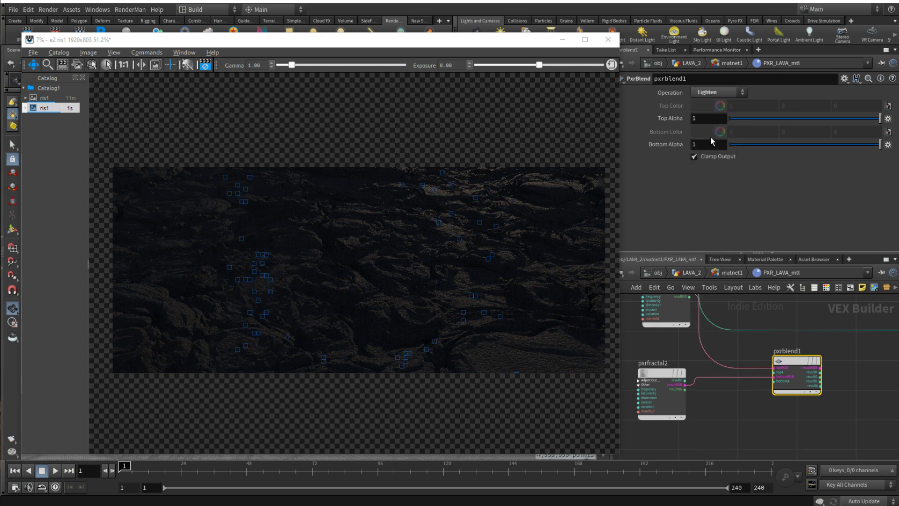
click(715, 94)
click(705, 302)
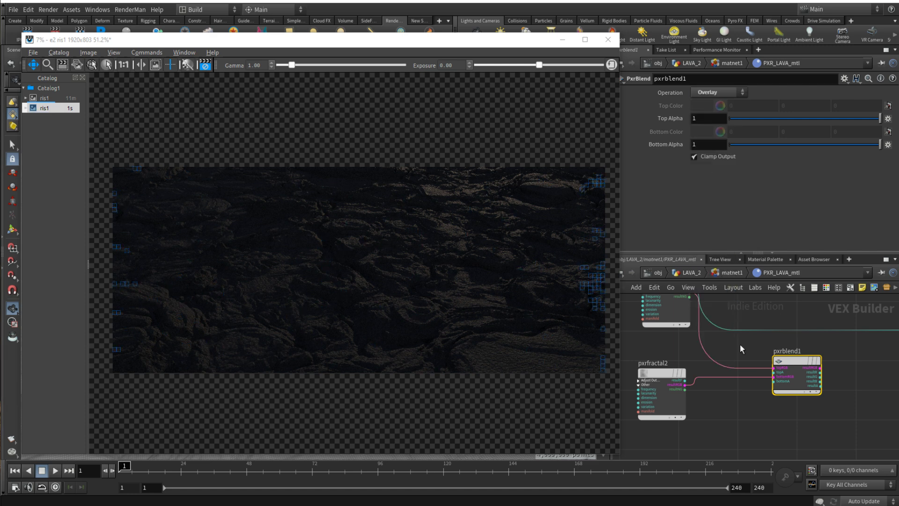
Duplicate pxrblend1, feeding pxrblend1's resultRGB into the copy's top colour and pxrfractal3's resultRGB into its bottom colour
middle_drag(815, 402, 769, 381)
alt+drag(752, 339, 812, 414)
middle_drag(813, 369, 813, 357)
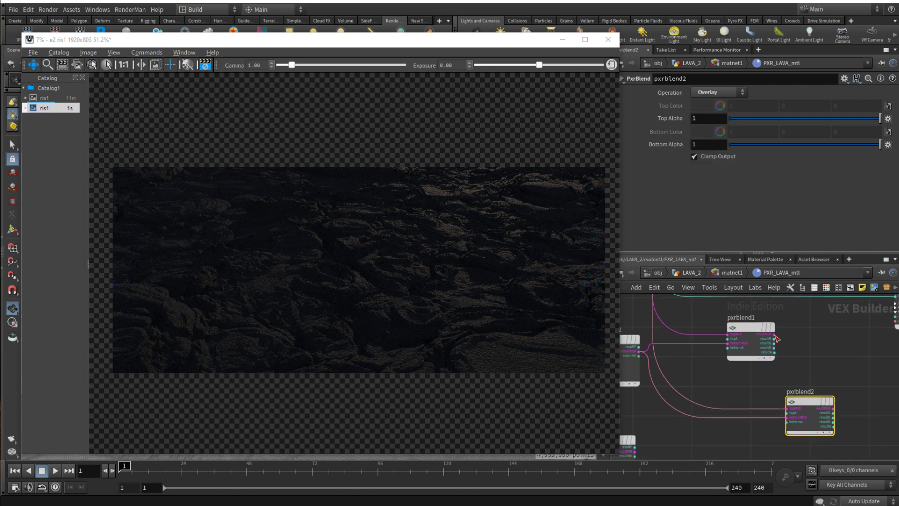
drag(785, 396, 786, 408)
middle_drag(697, 436, 746, 390)
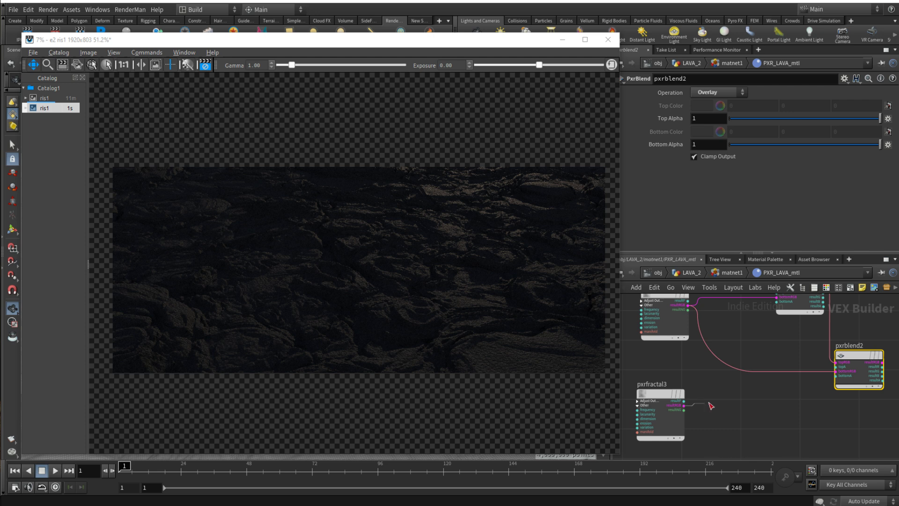
click(834, 372)
Connect pxrblend2's resultR to pxrbump1's inputBump and inspect the blended bump in the render
middle_drag(864, 401, 749, 419)
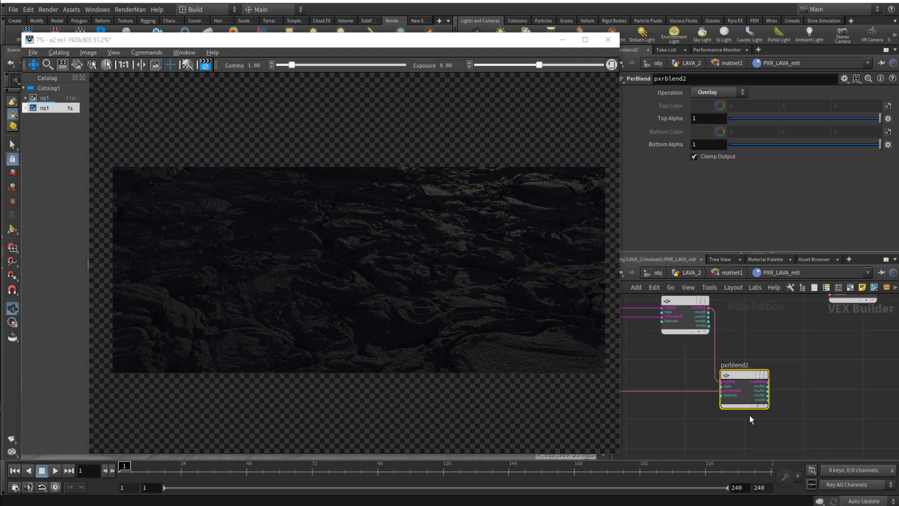
click(768, 387)
middle_drag(812, 329, 799, 379)
scroll(799, 342, up, 1)
click(809, 311)
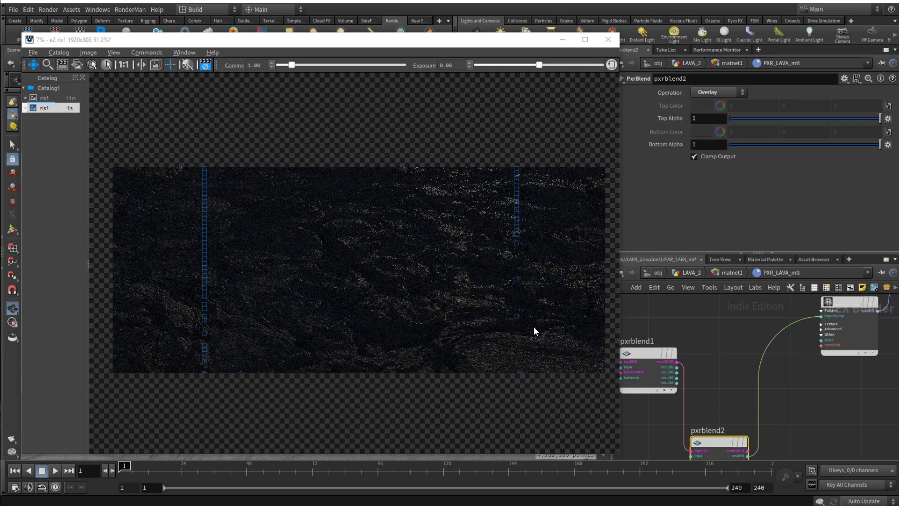
scroll(506, 359, up, 3)
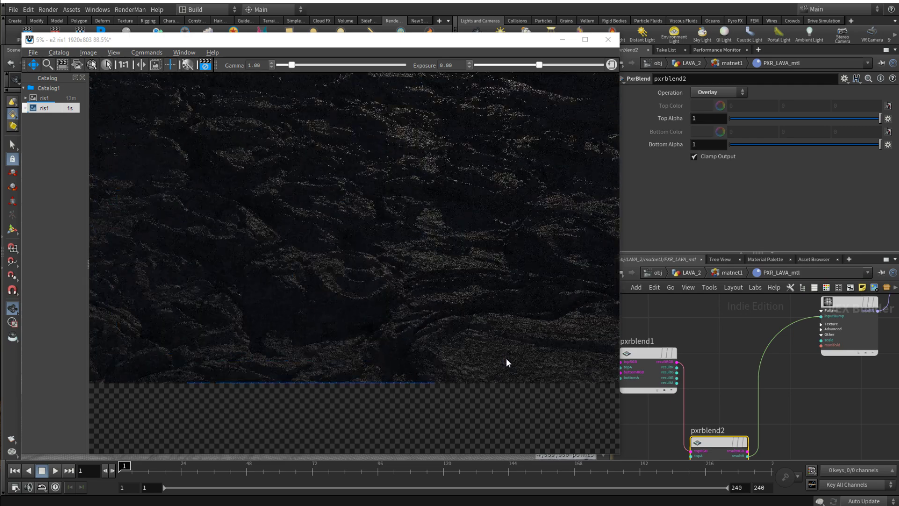
scroll(480, 374, up, 2)
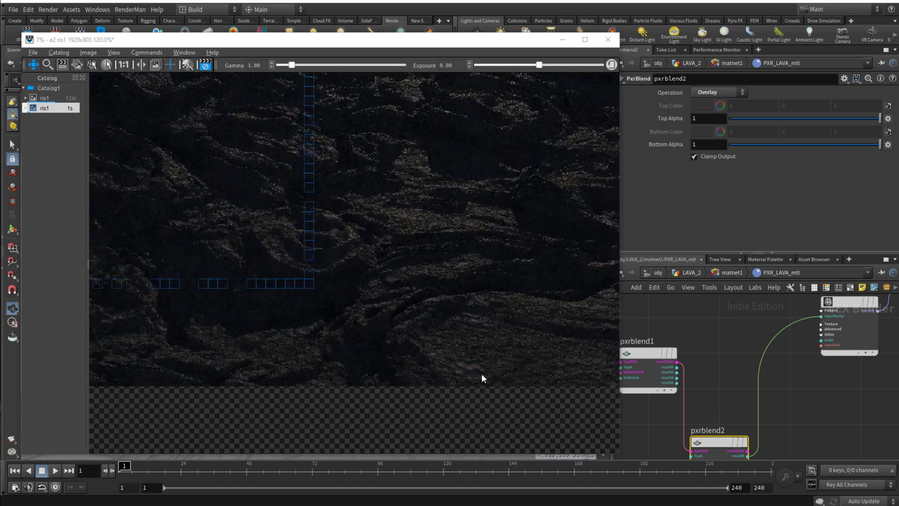
scroll(440, 253, down, 2)
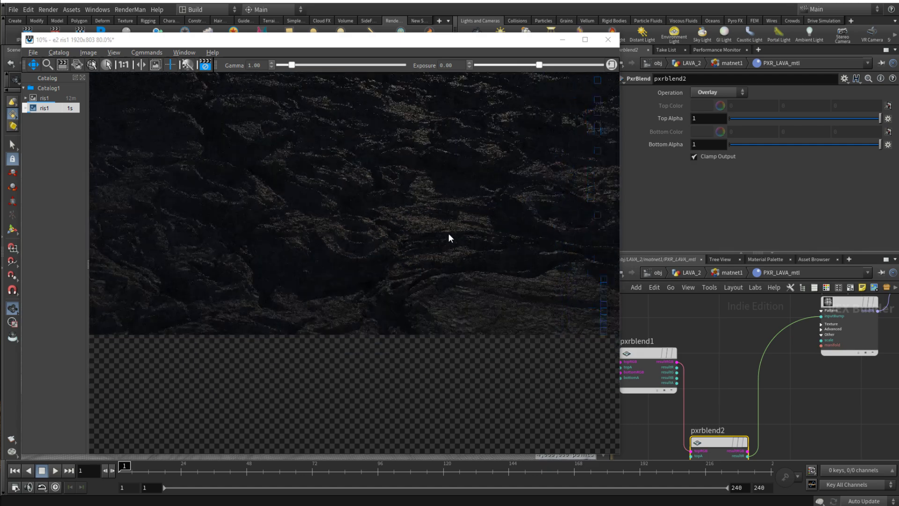
scroll(387, 265, down, 2)
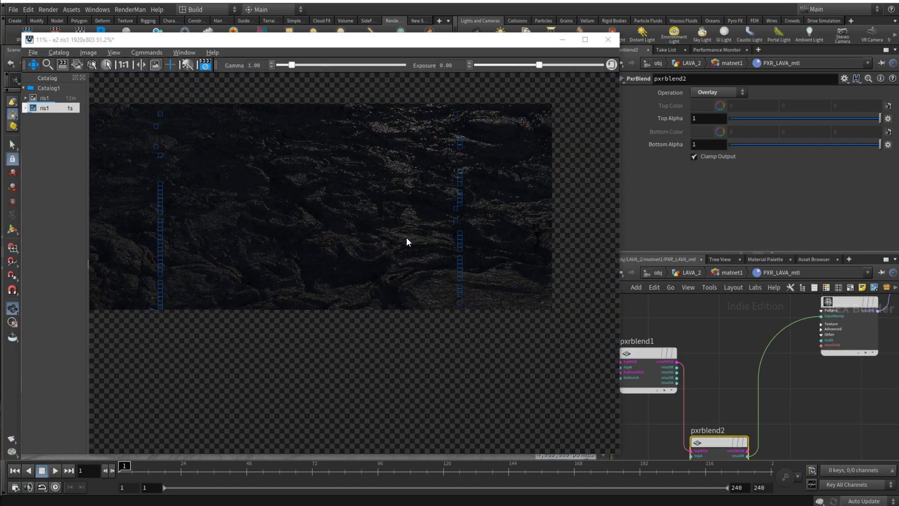
Shift pxrsurface1 slightly away from pxrbump1 and add a PxrDirt node above the fractal nodes
scroll(745, 390, down, 5)
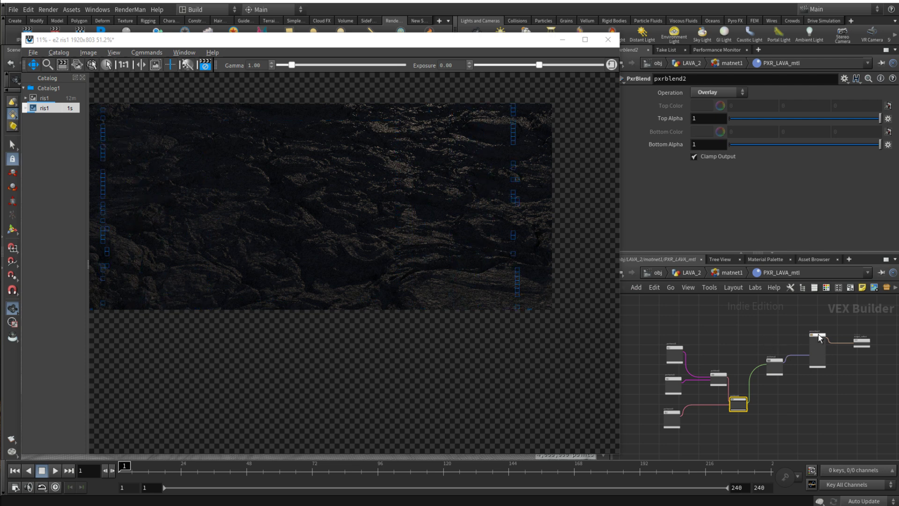
drag(816, 336, 819, 317)
middle_drag(752, 328, 757, 345)
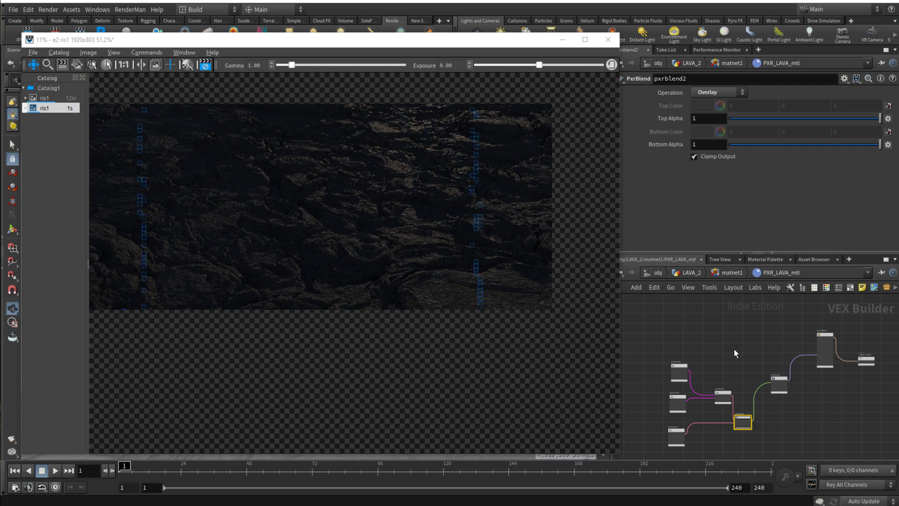
key(Tab)
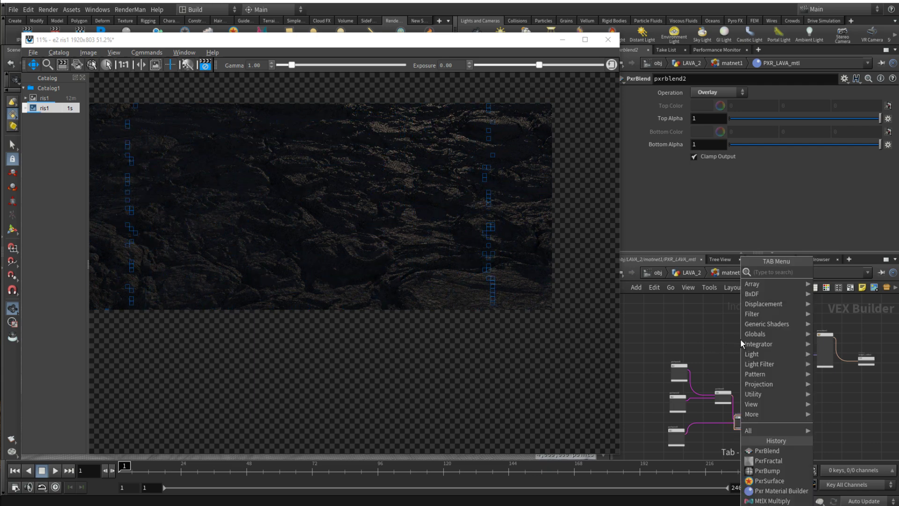
text(dir)
key(Return)
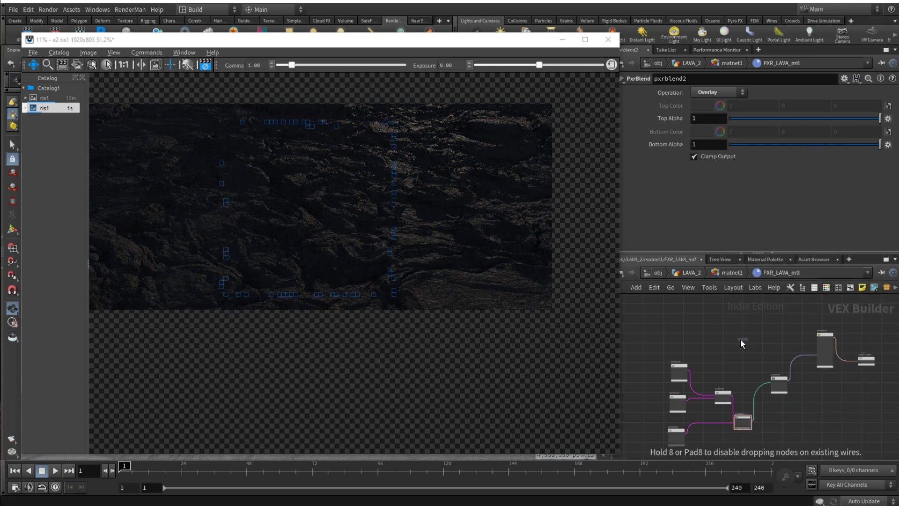
click(741, 339)
Expand pxrsurface1's Glow input group and connect pxrdirt1's resultRGB to the glow colour input
scroll(783, 347, up, 3)
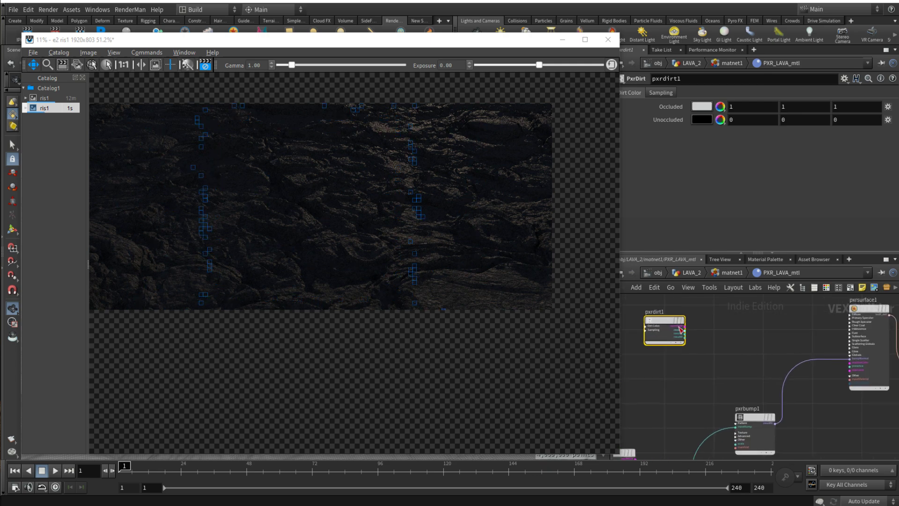
scroll(839, 355, up, 4)
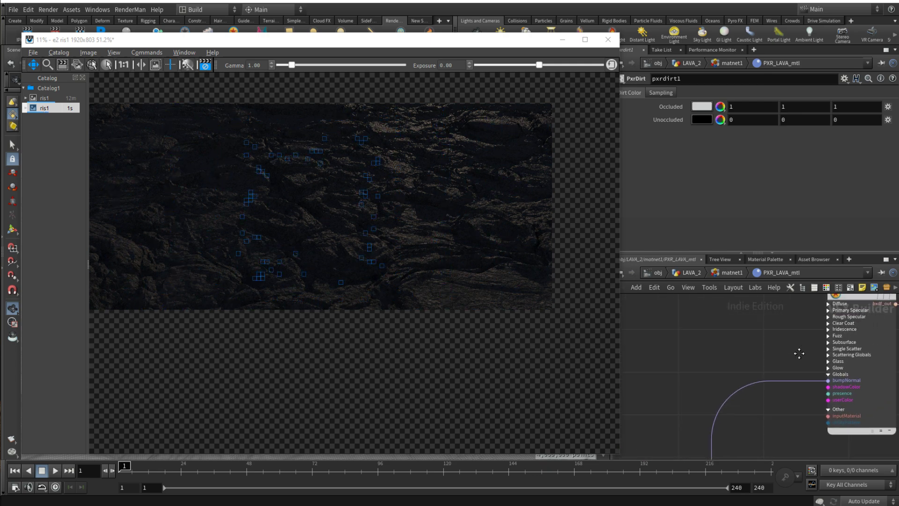
scroll(743, 351, down, 3)
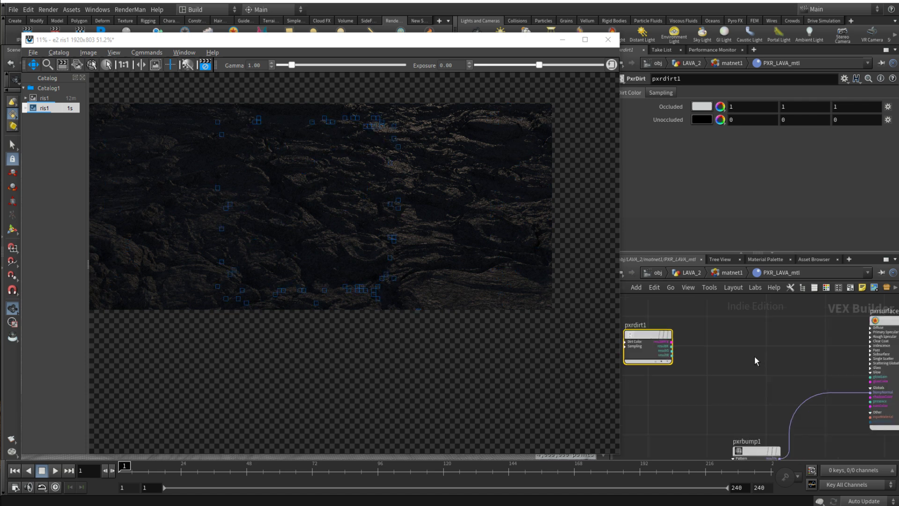
click(673, 343)
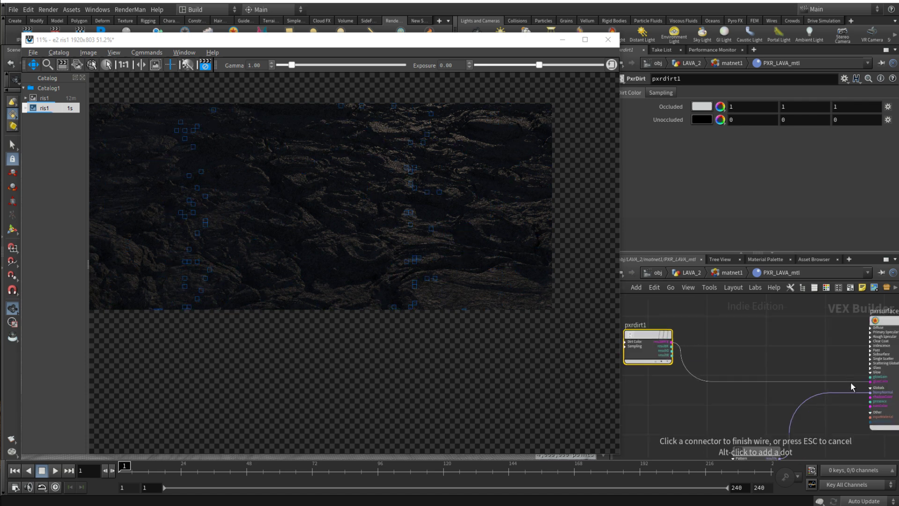
click(851, 382)
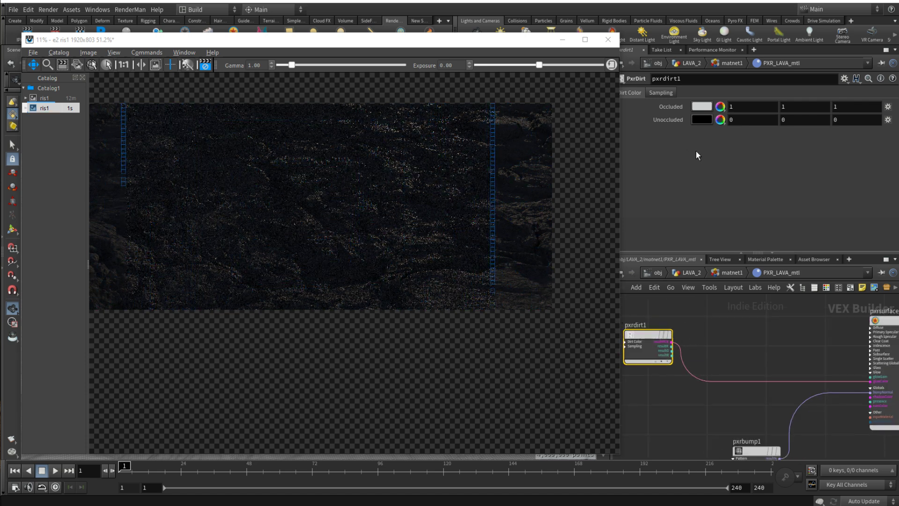
Set pxrdirt1's Occluded colour to orange (FF5500, hue 20) and show its sampling settings
click(703, 106)
click(857, 34)
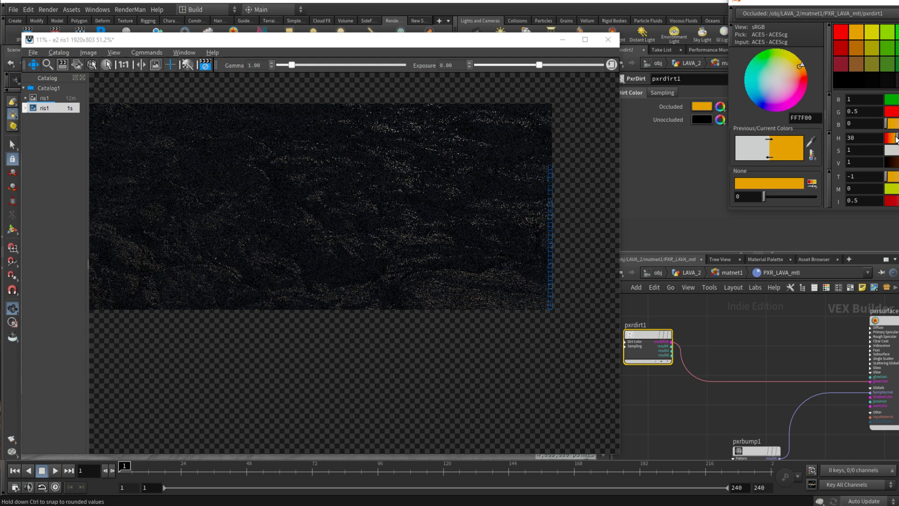
drag(896, 139, 894, 139)
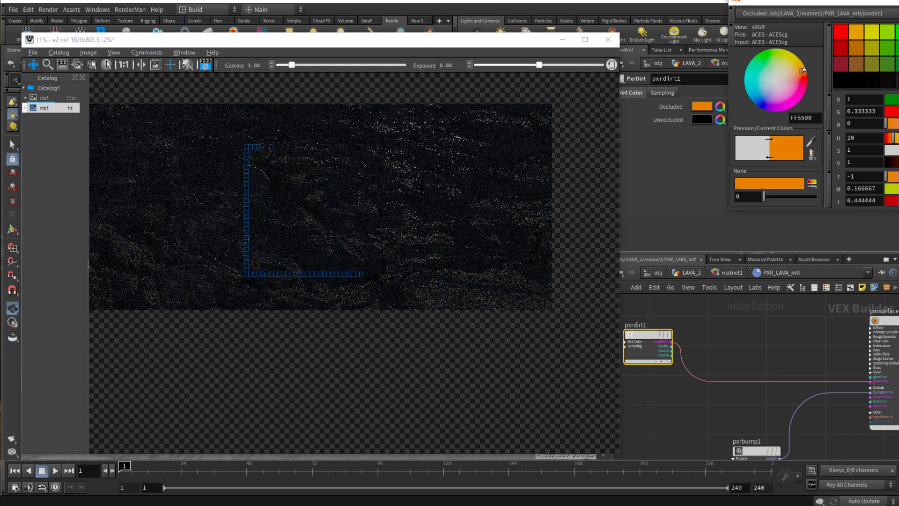
click(661, 92)
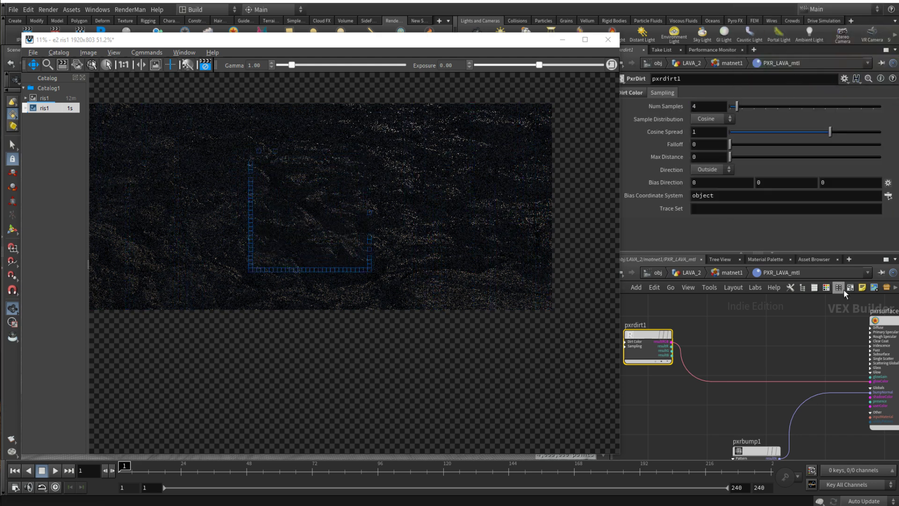
Try a Glow Gain of 5 on pxrsurface1 in the render, and set it to 3
click(883, 323)
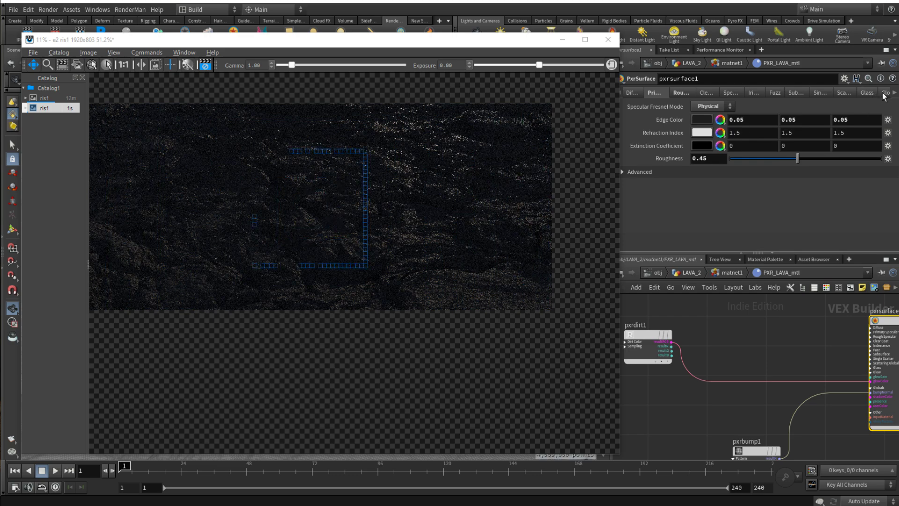
click(884, 92)
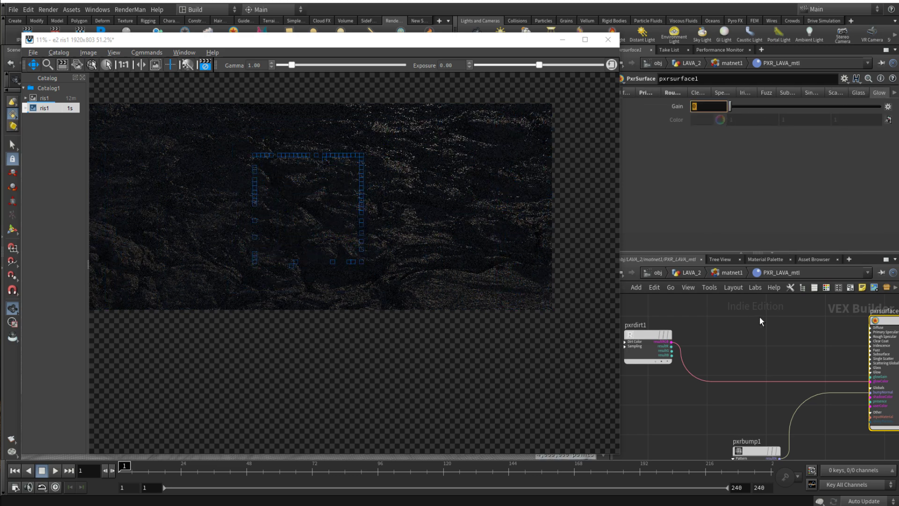
text(5)
key(Return)
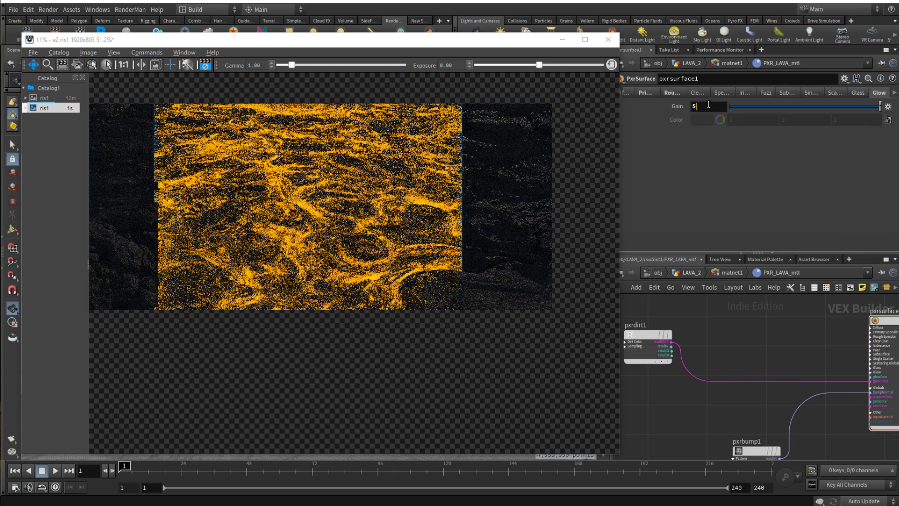
key(BackSpace)
text(3)
key(Return)
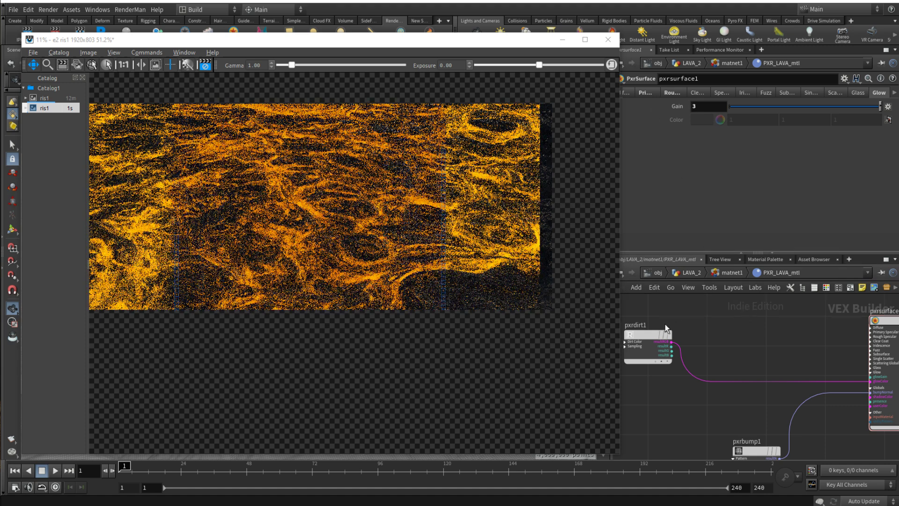
Try a Max Distance of 52.3 and a Falloff of 0.19 in pxrdirt1's sampling settings, and show its dirt colours
click(662, 333)
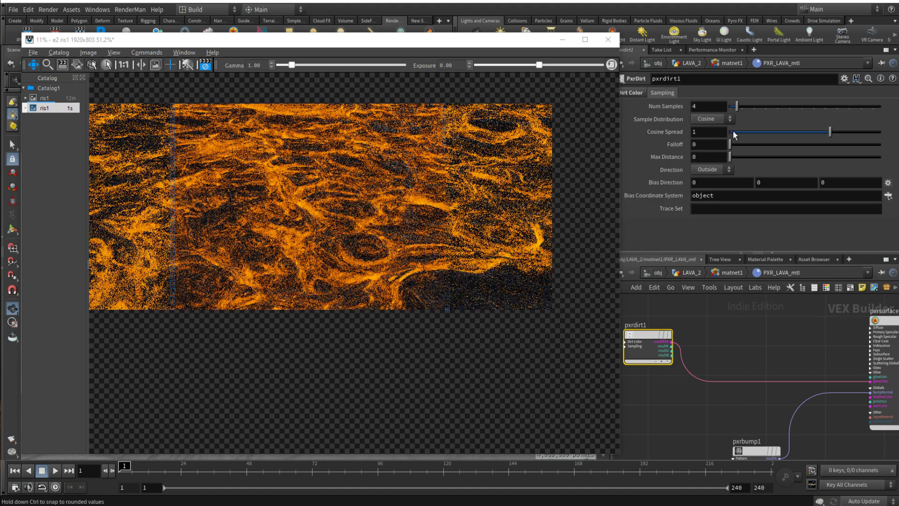
drag(752, 154, 809, 155)
drag(741, 144, 759, 144)
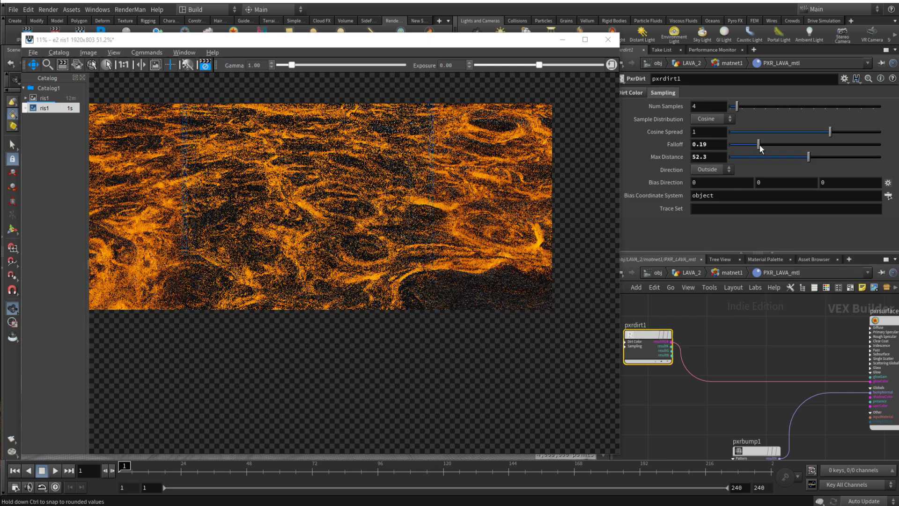
click(641, 92)
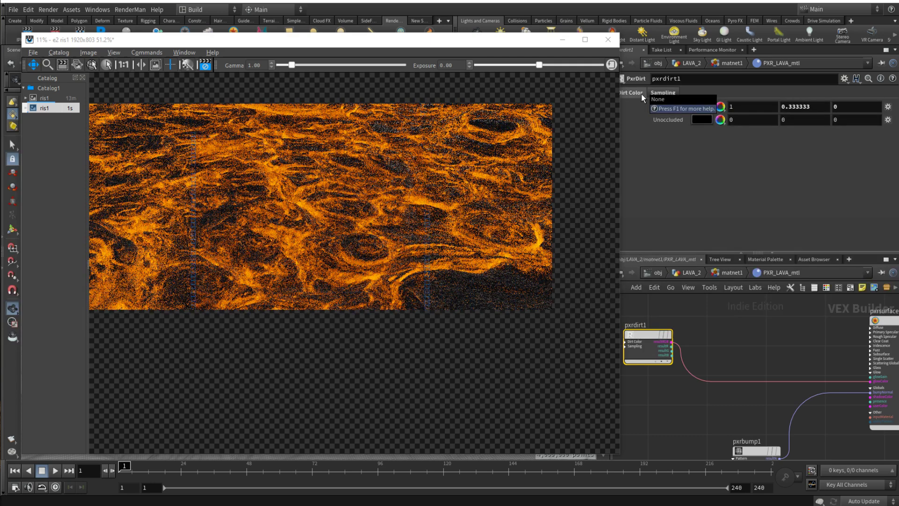
Duplicate the connected group of three fractal and two blend nodes, placing the copies above pxrdirt1
scroll(755, 335, down, 6)
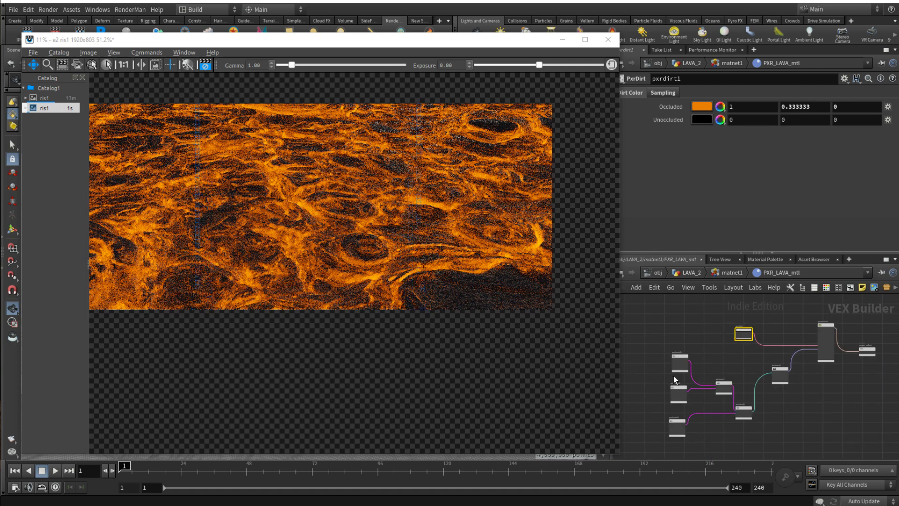
drag(662, 364, 740, 428)
alt+drag(725, 383, 734, 331)
Duplicate pxrblend4 near pxrdirt1, feeding the copy's top colour from pxrblend4 and its bottom colour from pxrdirt1's resultRGB
click(778, 330)
scroll(778, 380, up, 3)
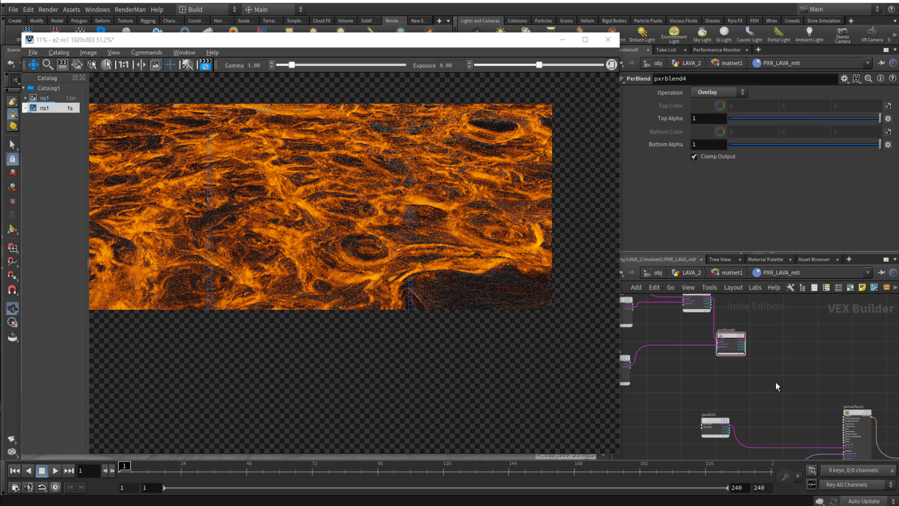
click(772, 399)
scroll(754, 351, up, 2)
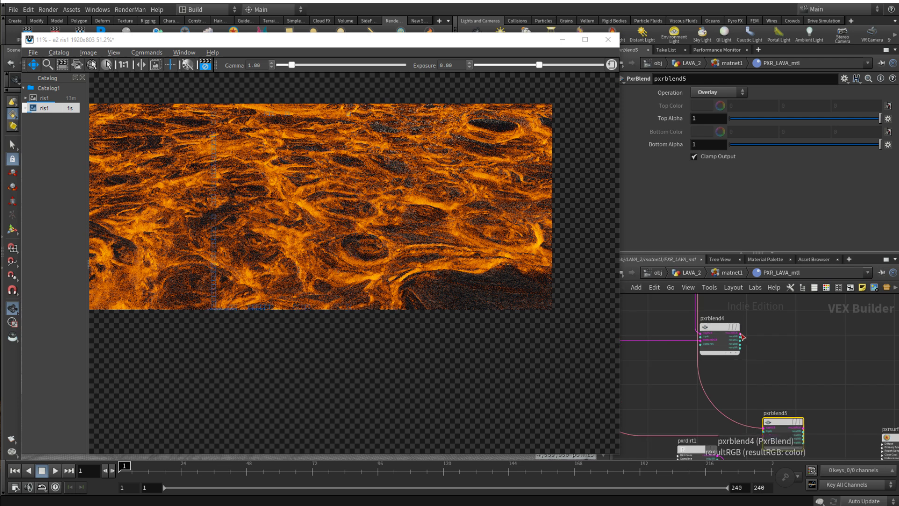
drag(740, 334, 763, 428)
middle_drag(790, 389, 793, 337)
scroll(728, 410, up, 2)
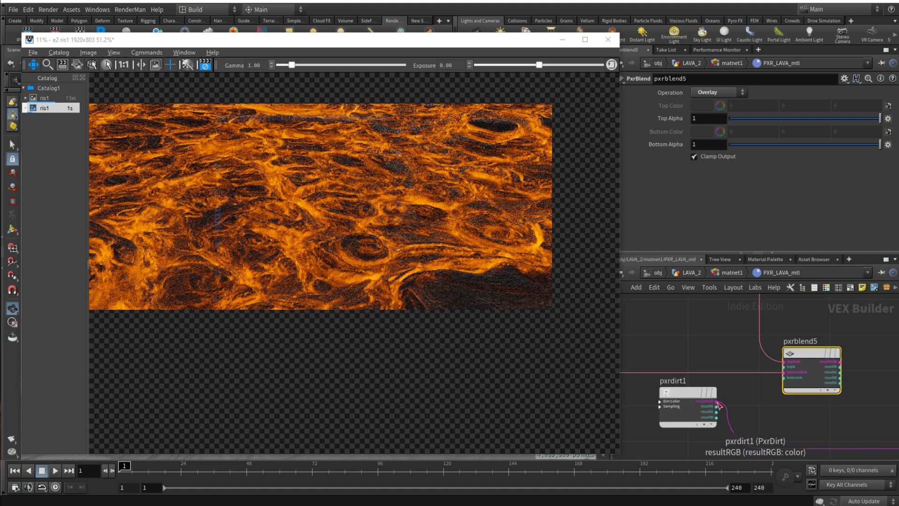
drag(776, 372, 784, 372)
Set pxrblend5's operation to Multiply and connect its resultRGB to pxrsurface1's glow colour input
click(714, 93)
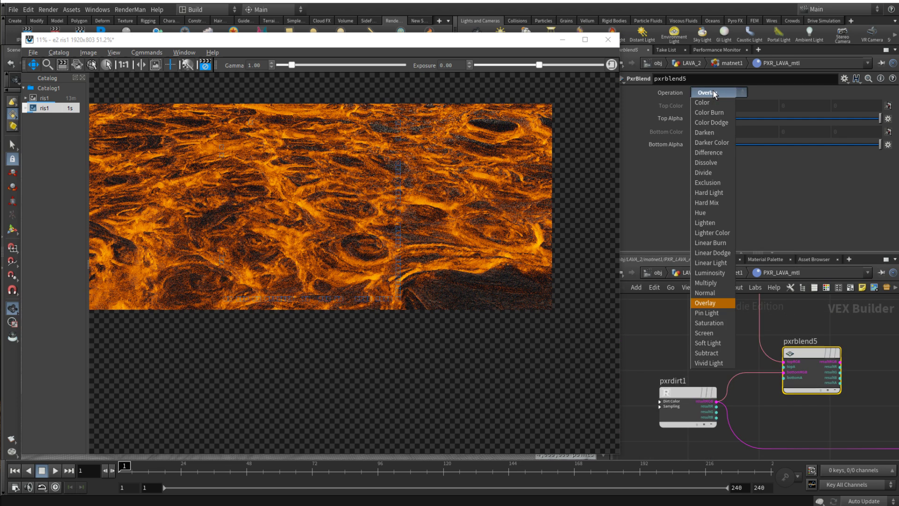
click(710, 284)
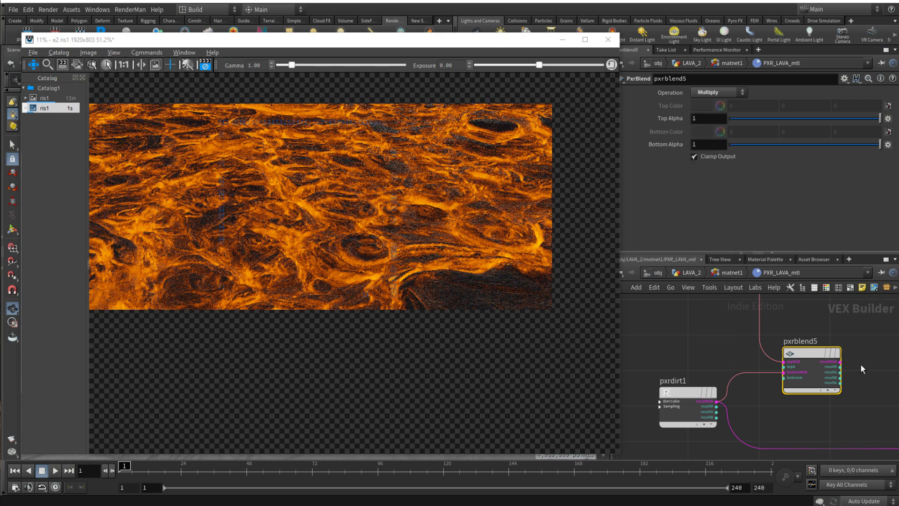
middle_drag(861, 364, 751, 409)
drag(744, 428, 727, 341)
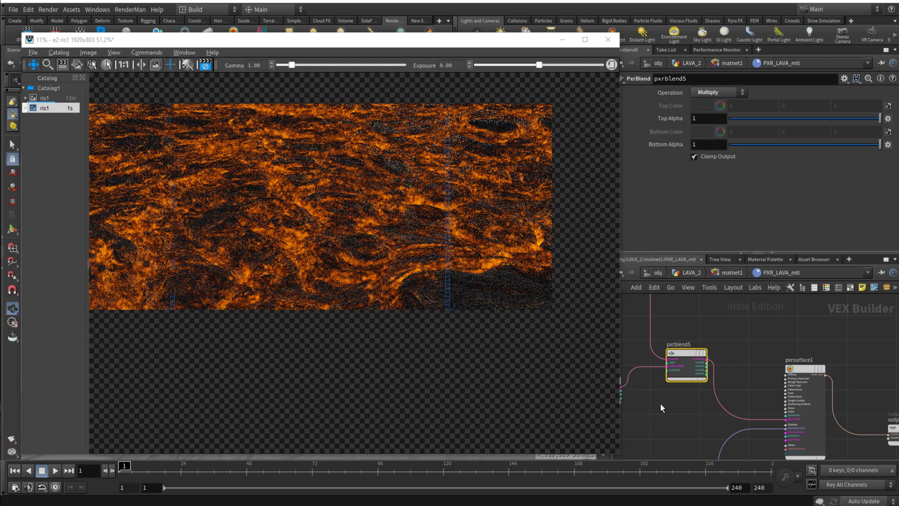
Set pxrdirt1's Max Distance to 1 and Falloff to 0.617, and inspect the glow in the render
click(660, 402)
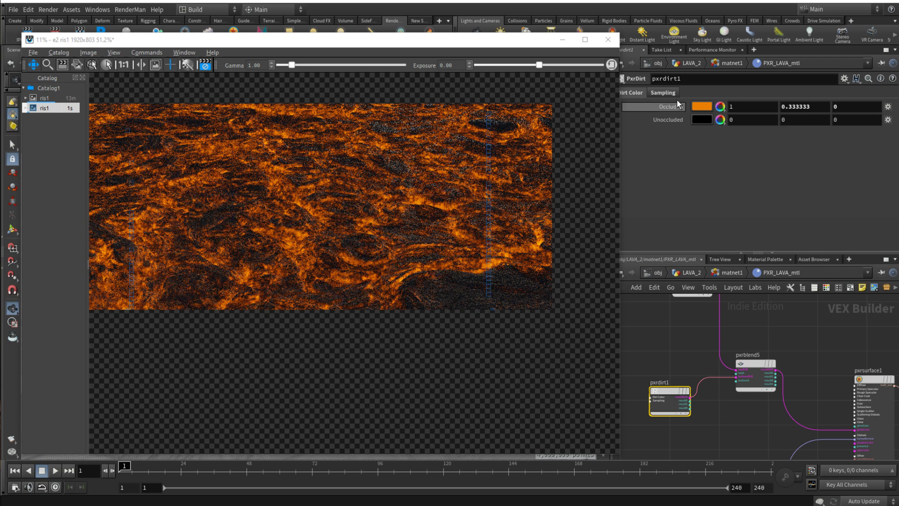
click(673, 93)
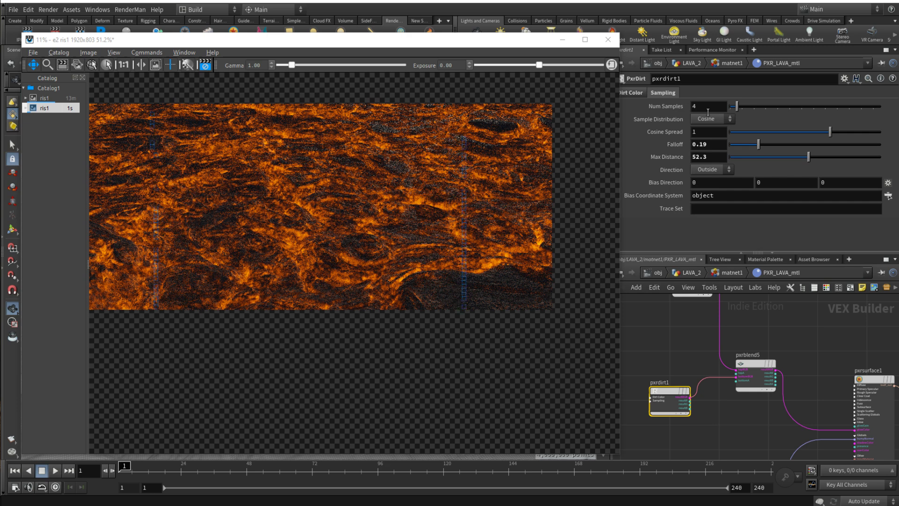
click(735, 158)
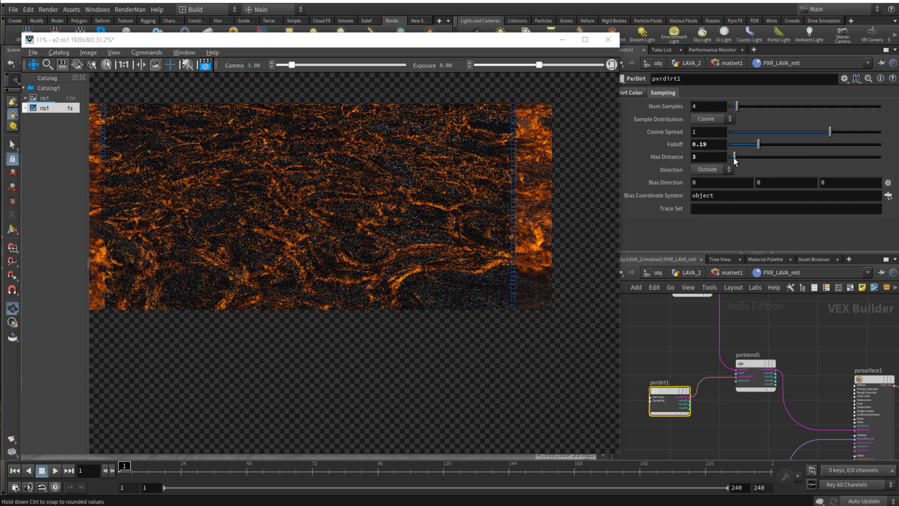
drag(705, 159, 677, 162)
text(1)
key(Return)
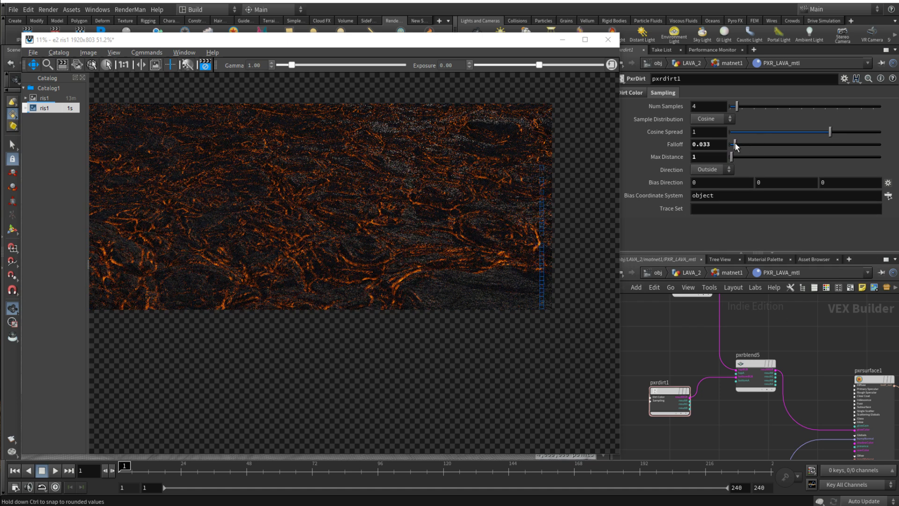
drag(735, 143, 823, 144)
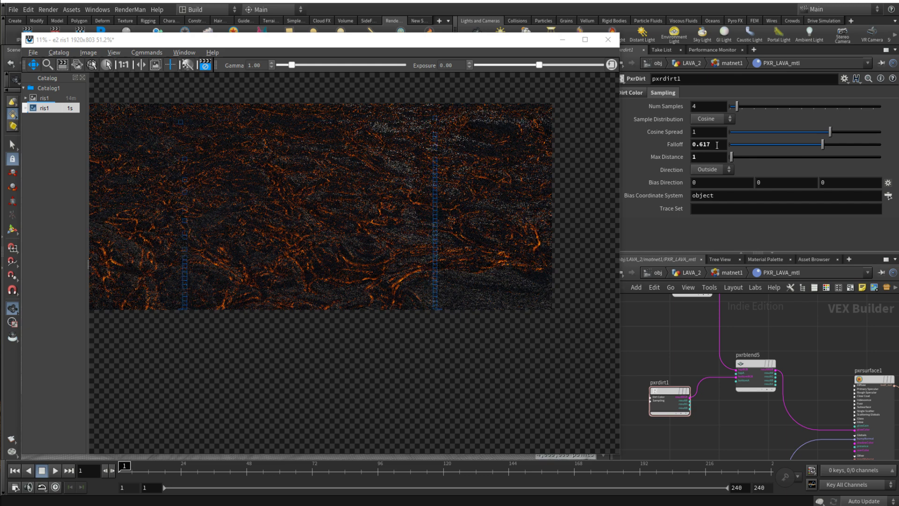
scroll(317, 197, up, 4)
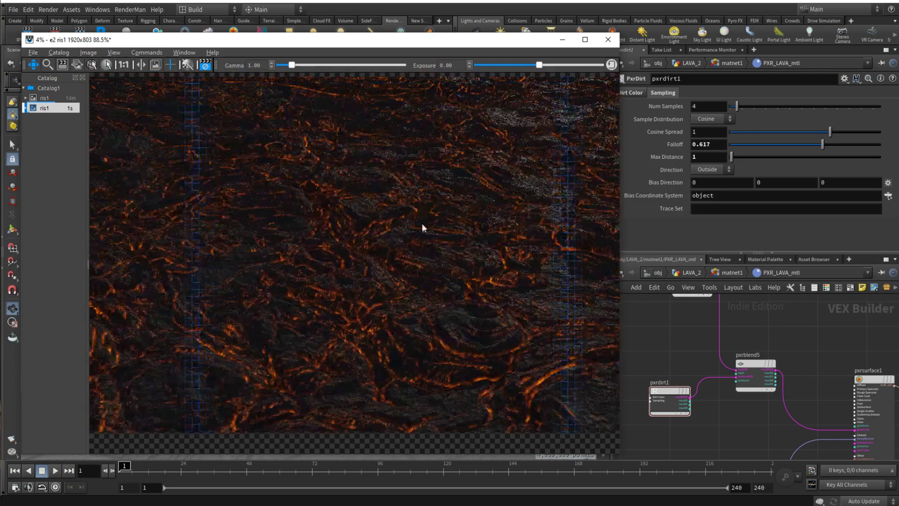
drag(459, 219, 424, 230)
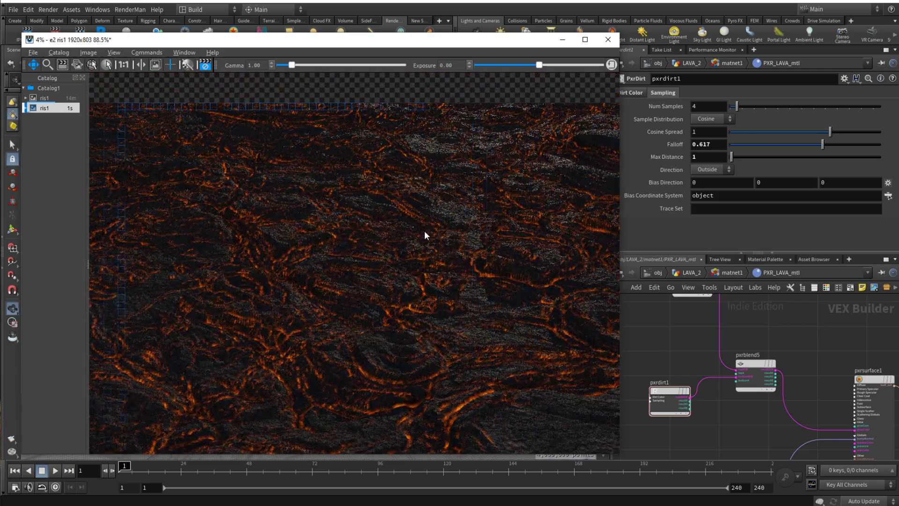
scroll(445, 232, down, 1)
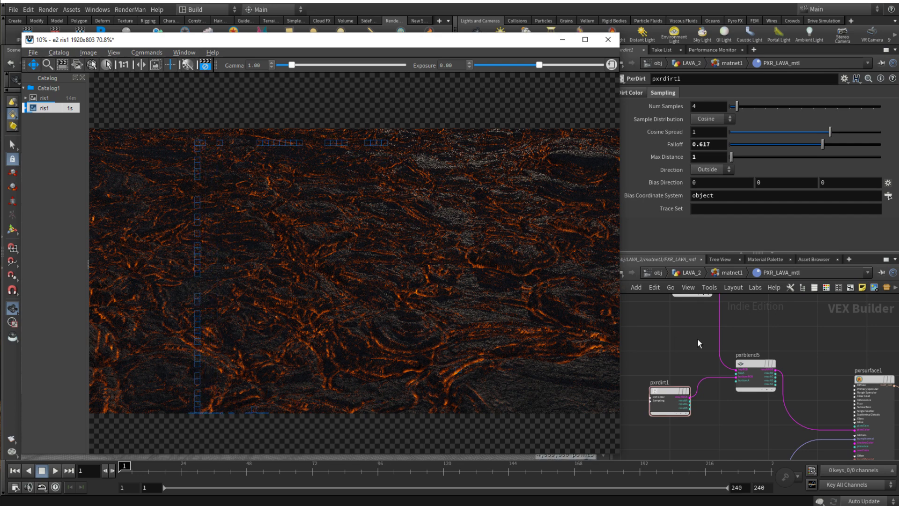
Try connecting pxrblend4's resultRGB to pxrsurface1's diffuse colour input to see the fractal pattern in the render
key(h)
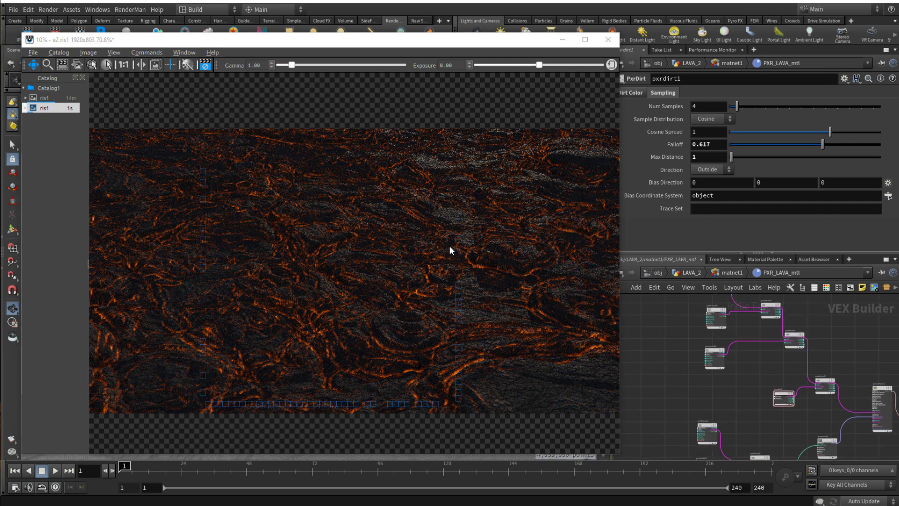
click(795, 339)
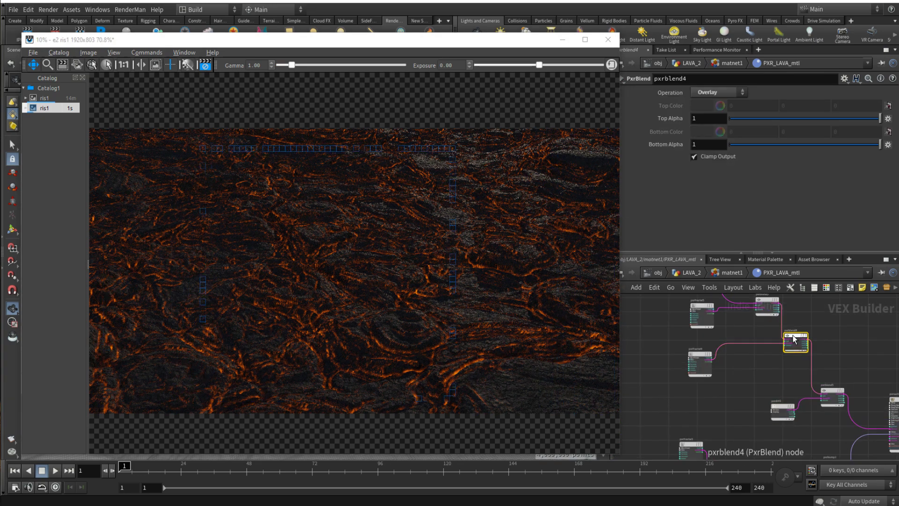
middle_drag(733, 368, 683, 359)
scroll(748, 324, up, 2)
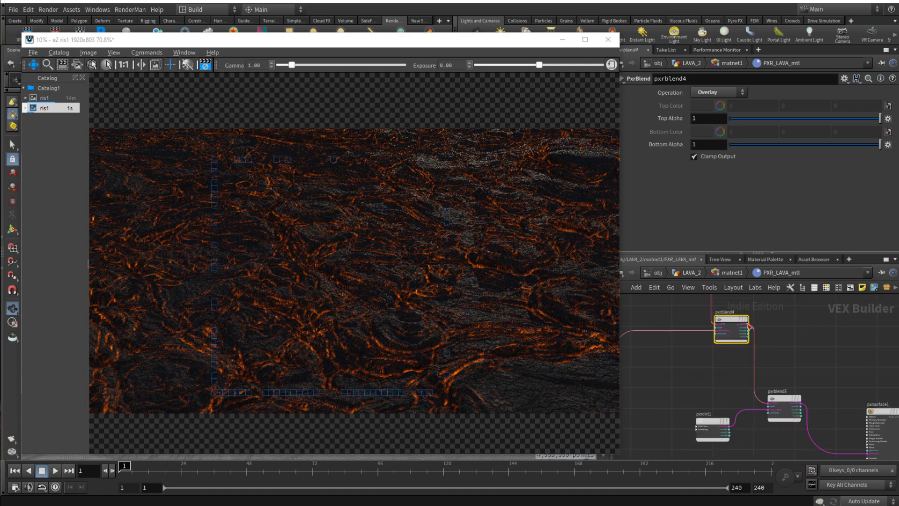
click(747, 326)
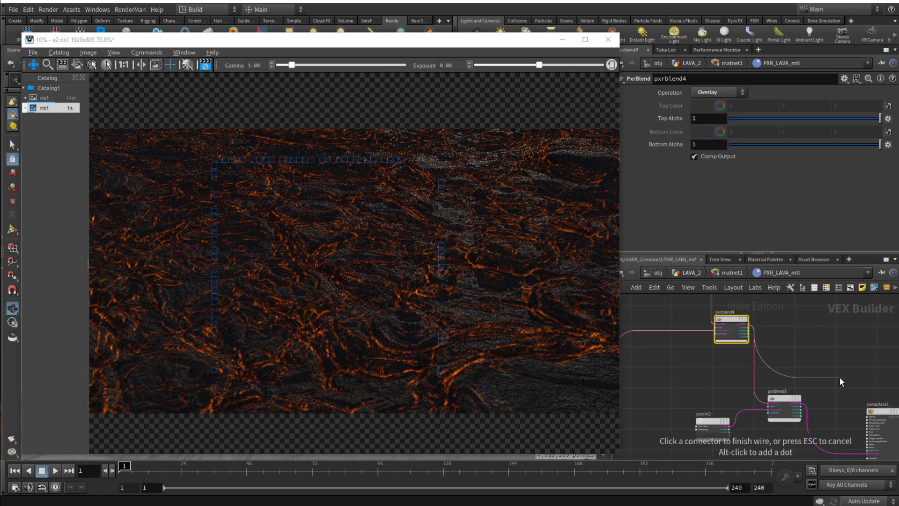
scroll(789, 344, up, 3)
click(830, 365)
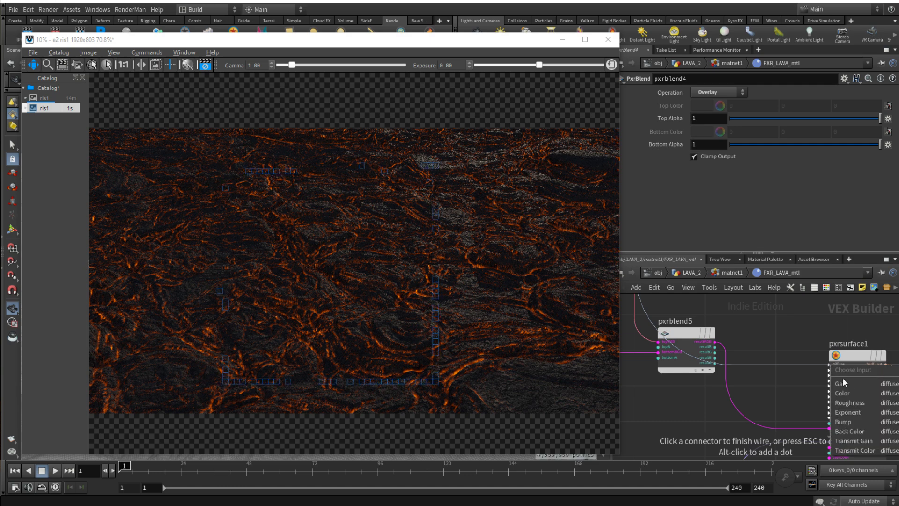
click(850, 393)
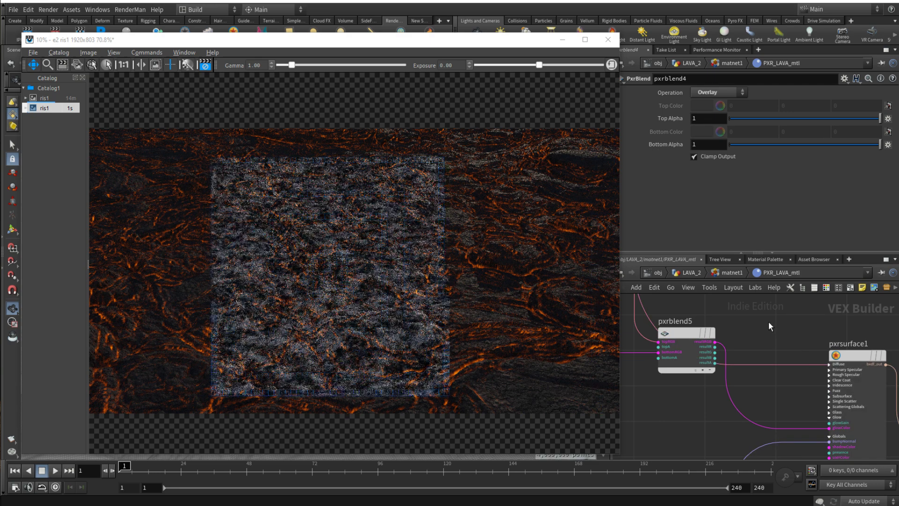
Try a Frequency of 0.1 on pxrfractal6, and set it to 0.05
scroll(729, 357, down, 2)
middle_drag(686, 393, 817, 409)
scroll(750, 318, down, 2)
middle_drag(749, 317, 779, 360)
click(723, 347)
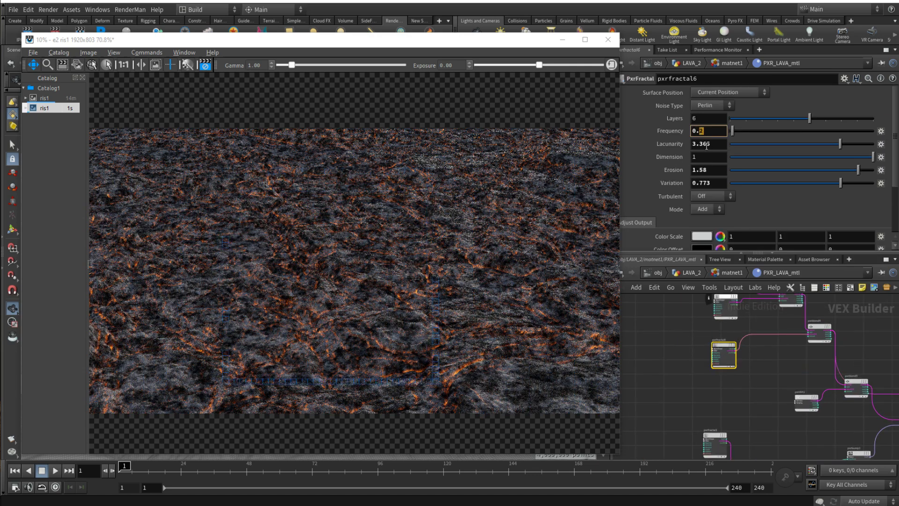
text(1)
key(Return)
click(775, 384)
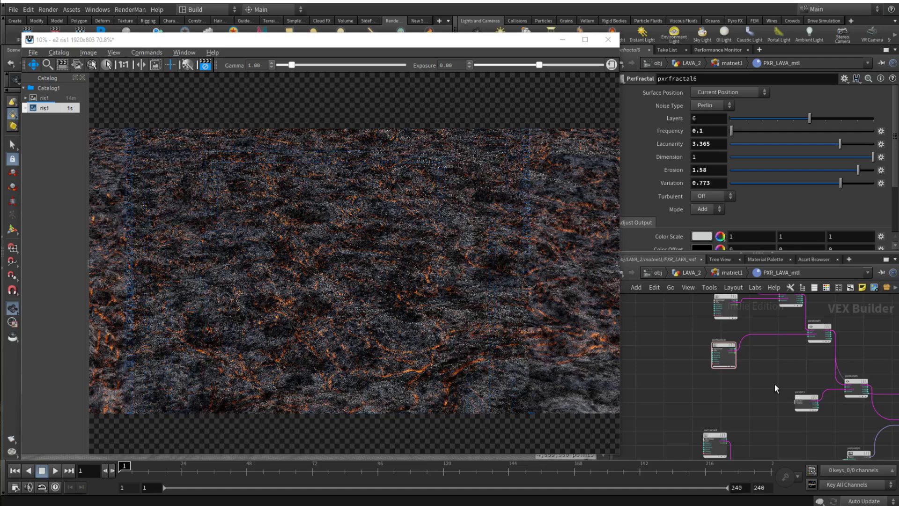
click(700, 131)
text(05)
key(Return)
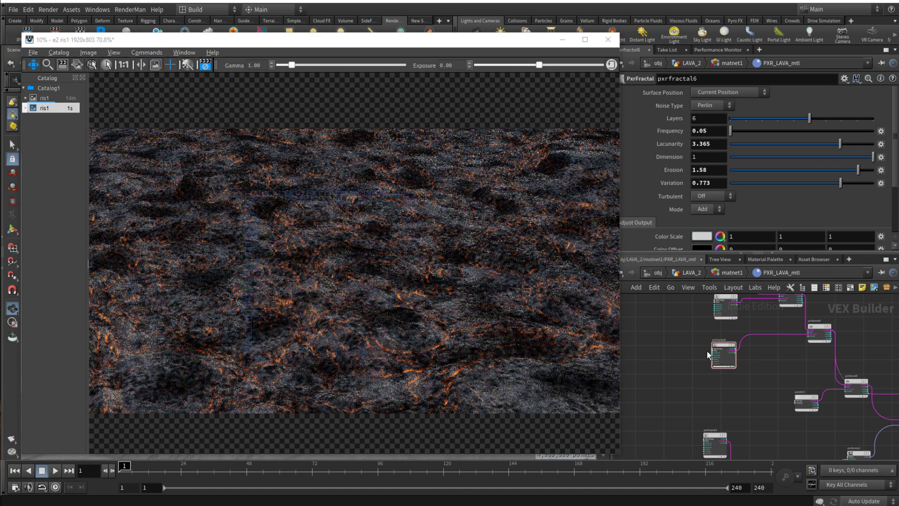
Cut the wire from pxrblend4 to pxrsurface1's diffuse colour input
middle_drag(775, 365, 657, 351)
scroll(798, 380, up, 4)
key(y)
drag(764, 377, 769, 407)
middle_drag(748, 415, 793, 410)
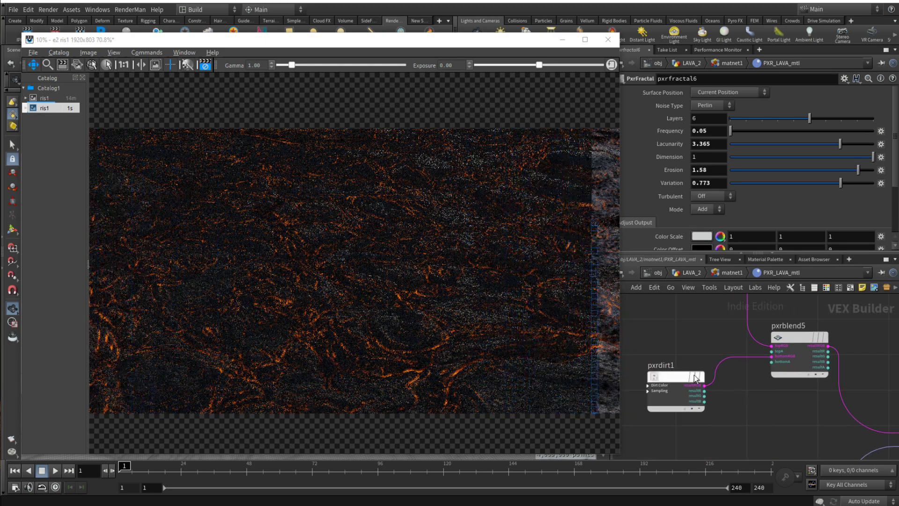
Try a Max Distance of 3 on pxrdirt1, and set it to 2
click(673, 373)
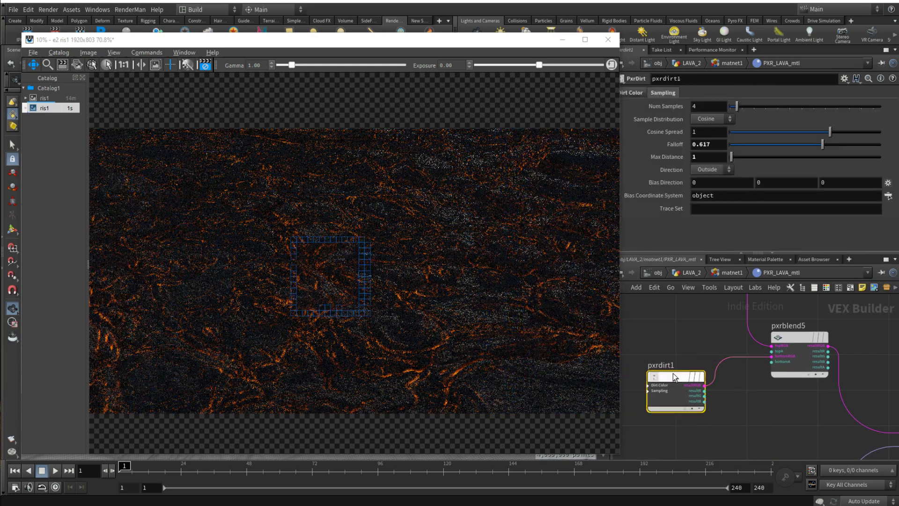
click(735, 156)
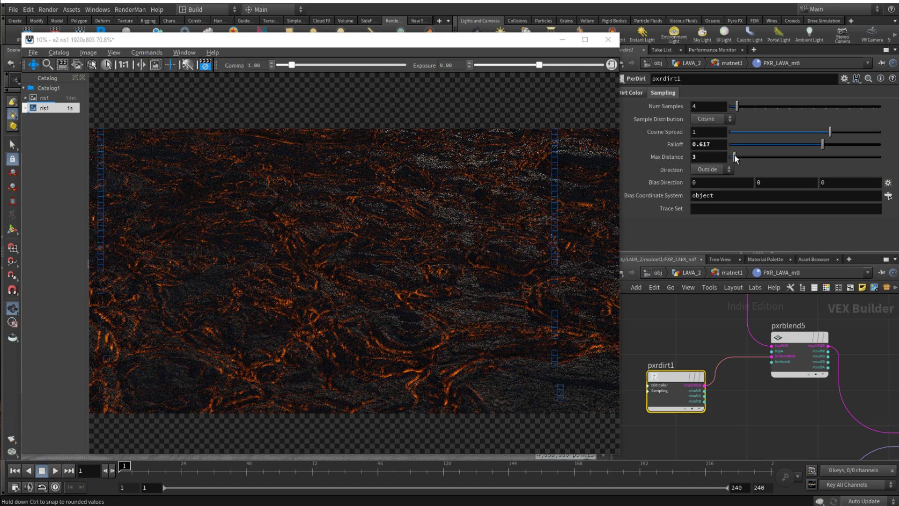
click(694, 158)
key(BackSpace)
text(2)
key(Return)
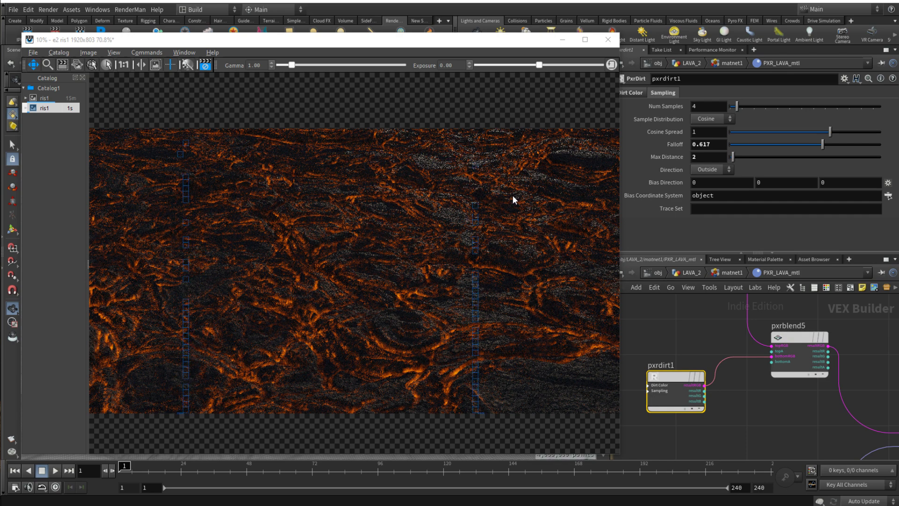
Compare the current ris1 render with the earlier ris1 render in the catalog, and examine the current glow pattern
click(57, 98)
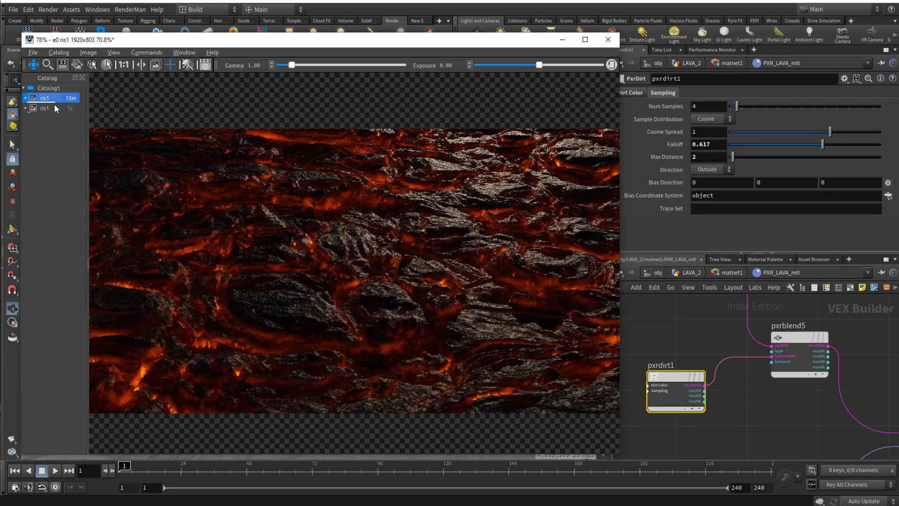
click(54, 107)
click(57, 98)
click(55, 107)
click(50, 97)
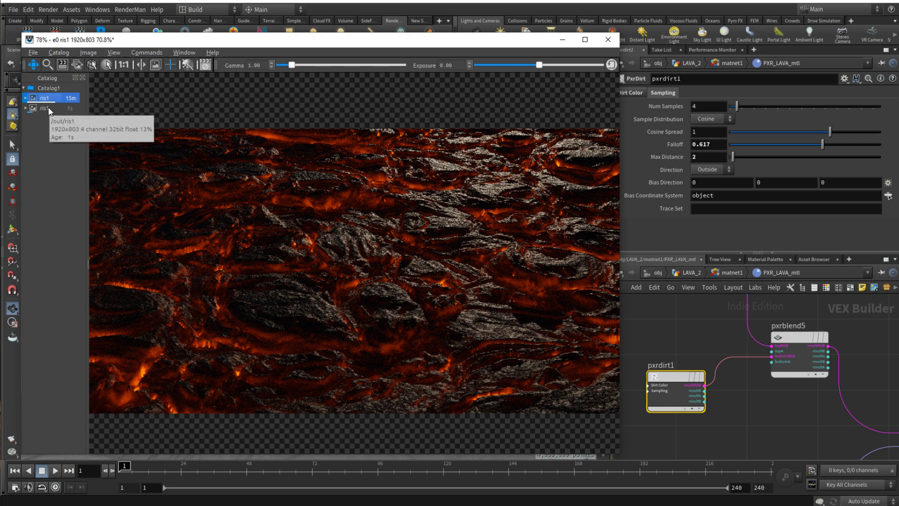
click(49, 108)
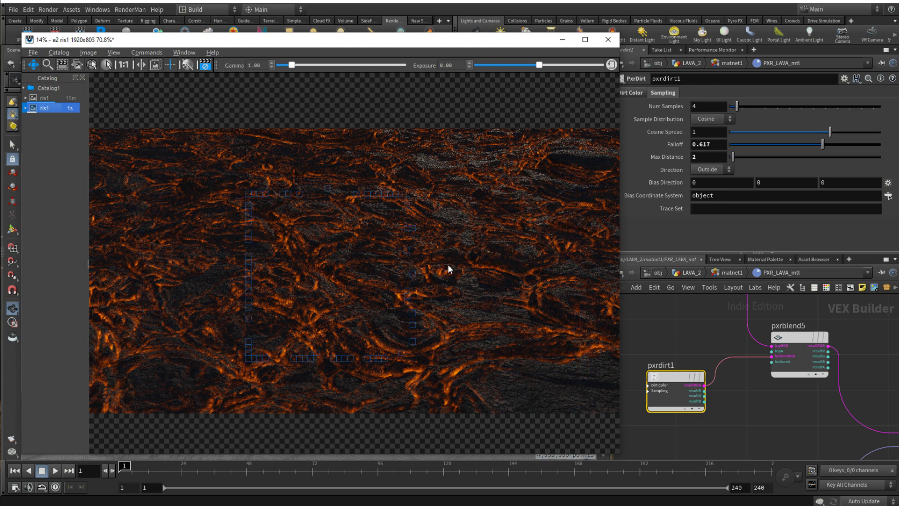
scroll(448, 263, down, 2)
scroll(448, 264, up, 1)
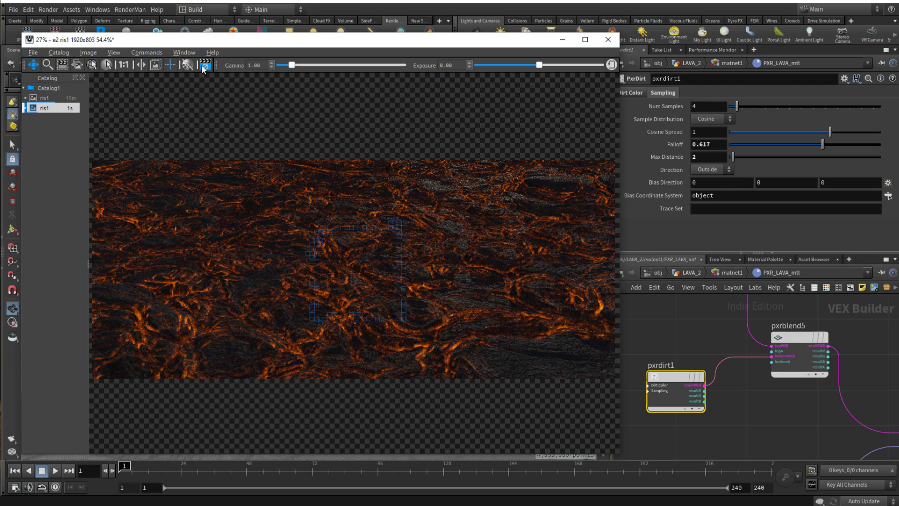
Go from the PXR_LAVA_mtl network to the stage network and inspect the LAVA SOP import node
click(560, 41)
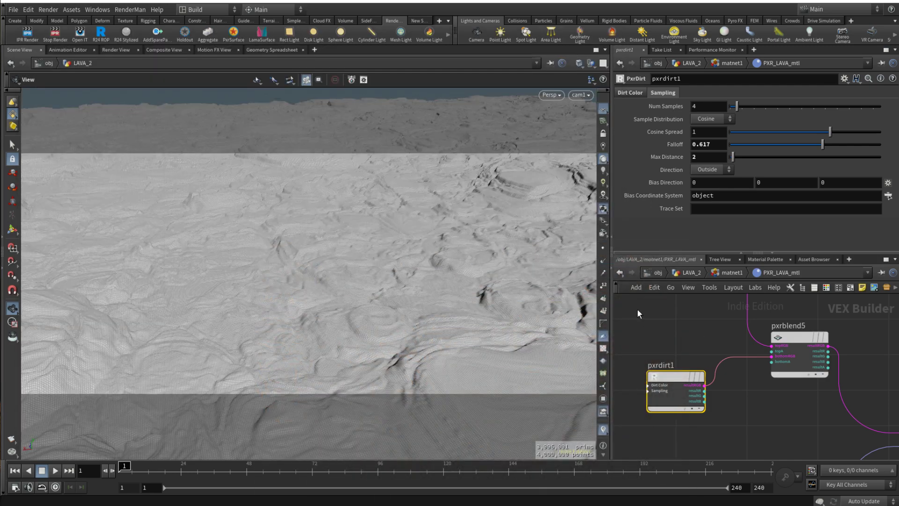
click(657, 273)
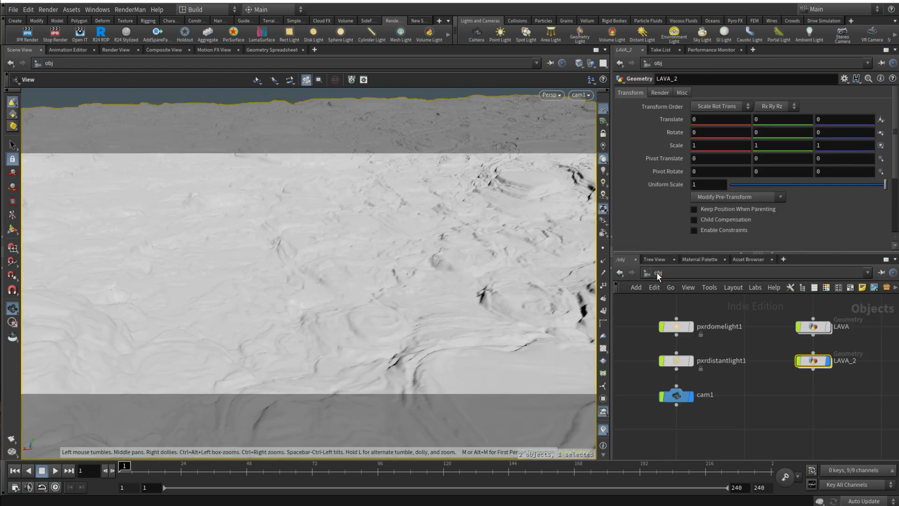
click(658, 271)
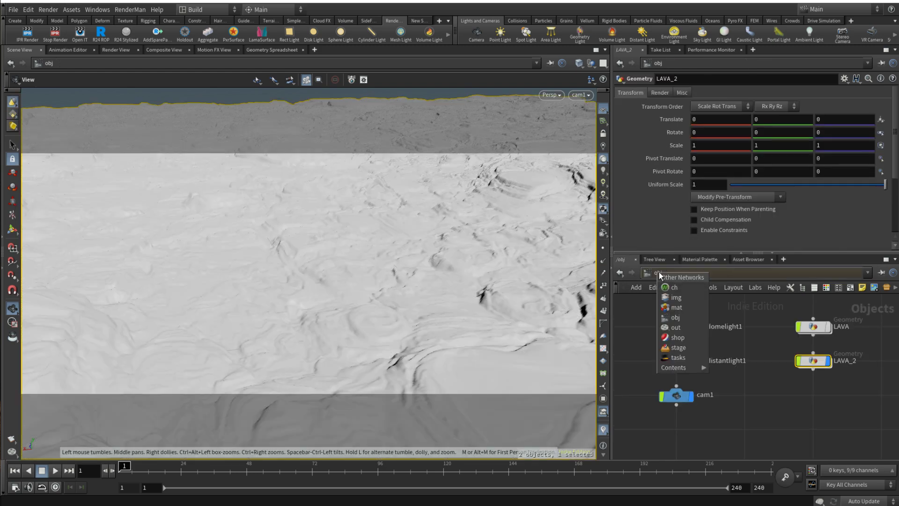
click(679, 348)
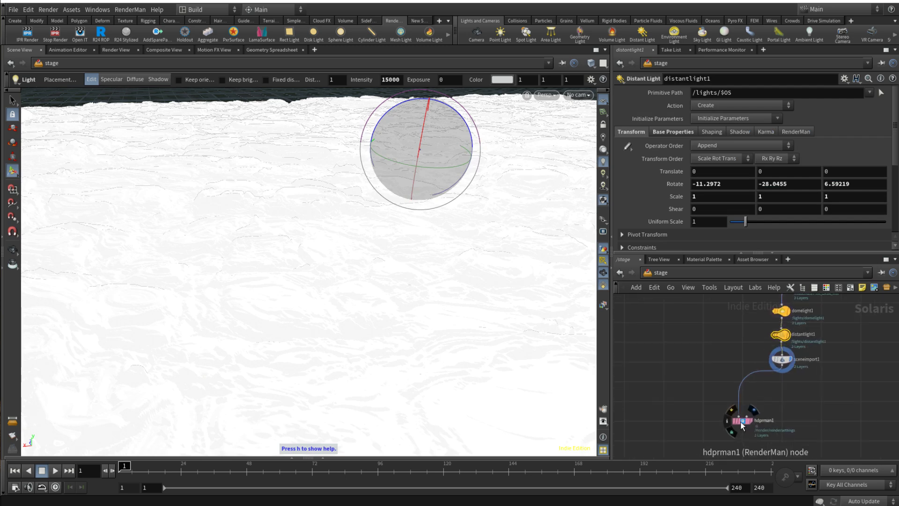
drag(742, 425, 780, 425)
middle_drag(852, 357, 828, 406)
click(758, 311)
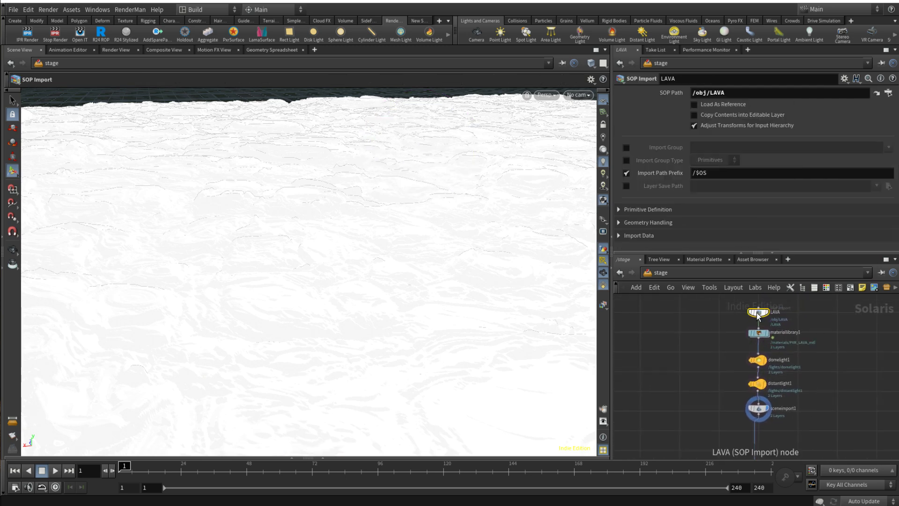
scroll(782, 316, up, 3)
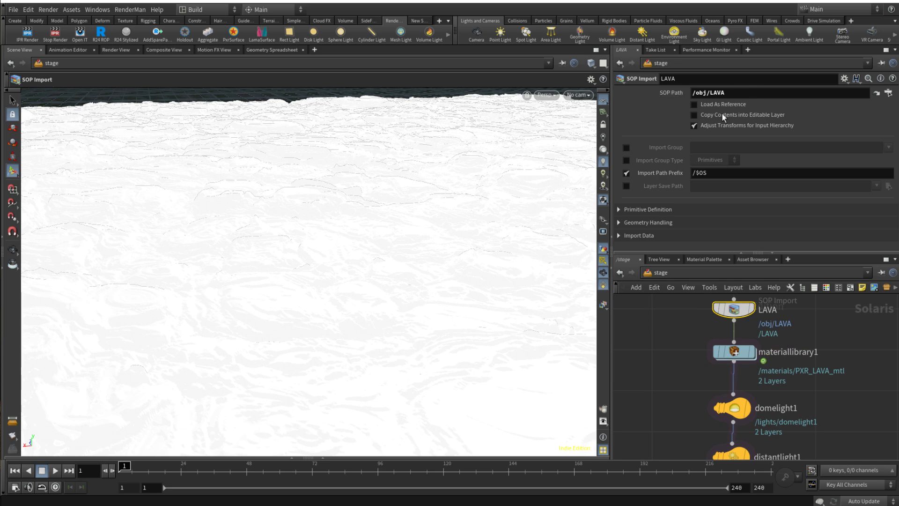
Examine the PXR_LAVA_mtl shader network inside materiallibrary1, and return to the stage level
double_click(743, 351)
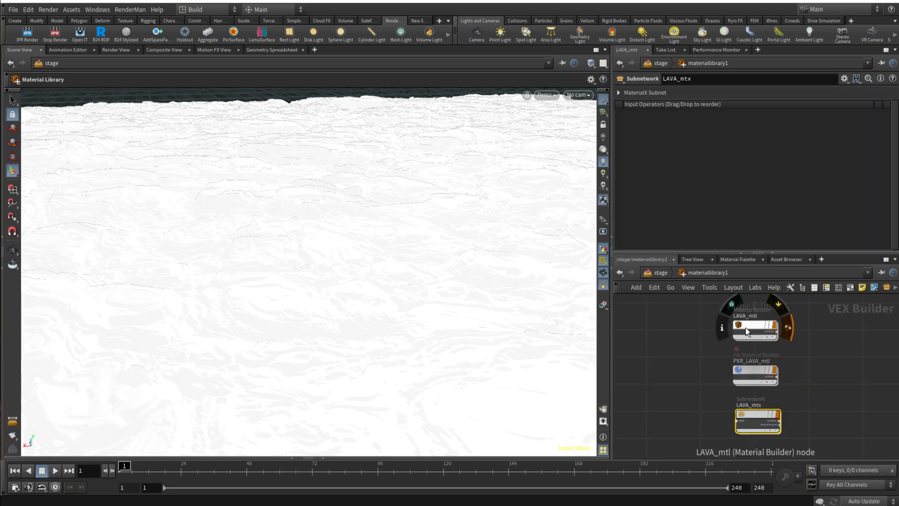
double_click(751, 370)
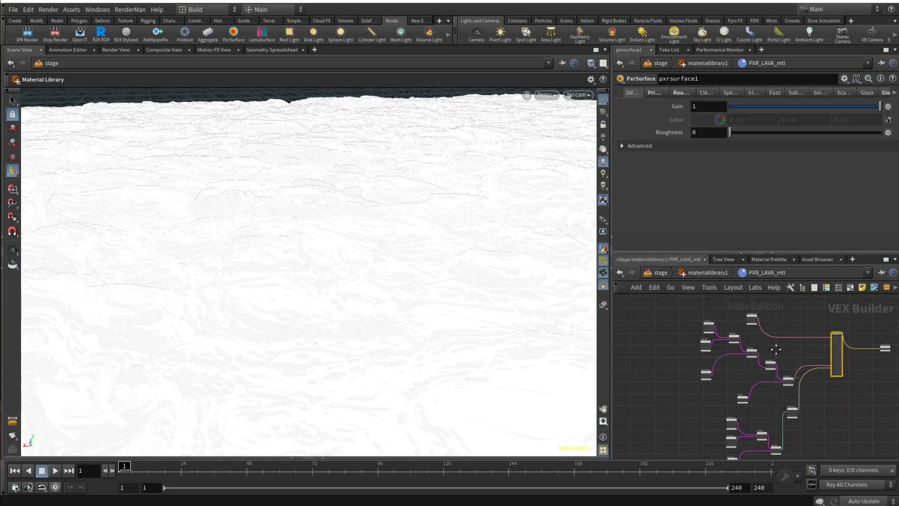
middle_drag(831, 406, 829, 377)
scroll(783, 406, up, 5)
middle_drag(737, 374, 752, 368)
scroll(752, 368, down, 6)
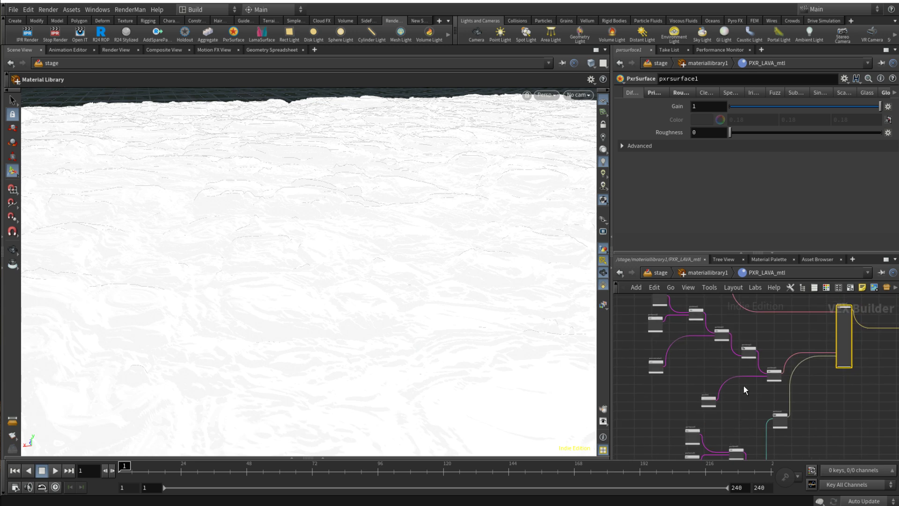
scroll(724, 390, up, 3)
click(660, 272)
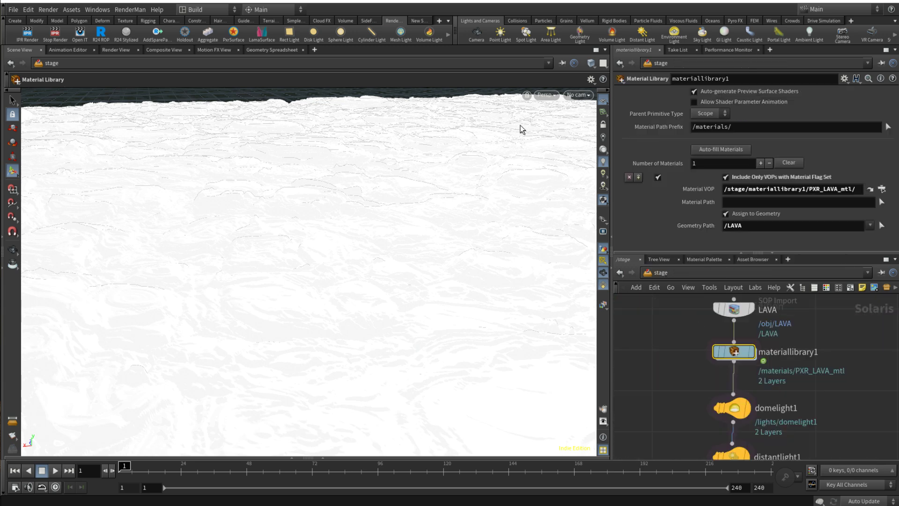
Try a RenderMan RIS preview in the stage viewport, check it against the ris1 render, and restore Houdini GL
click(547, 96)
click(574, 185)
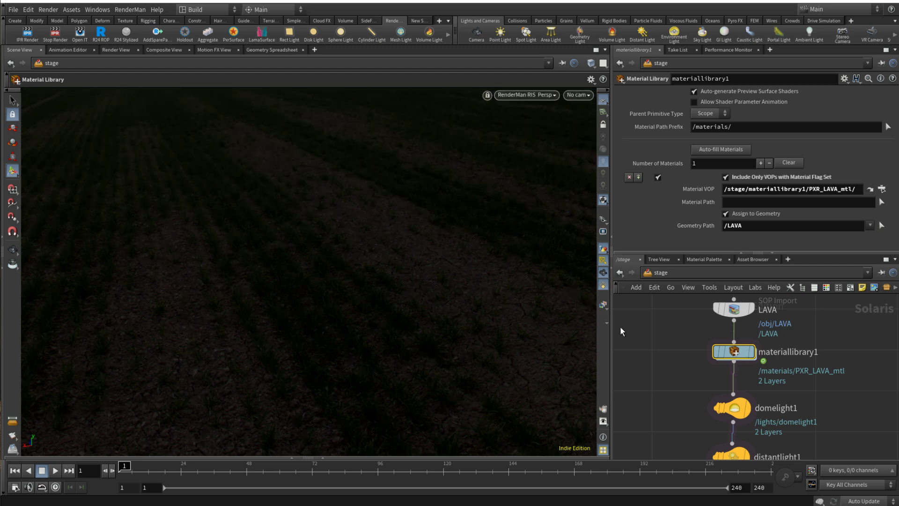
scroll(660, 350, down, 3)
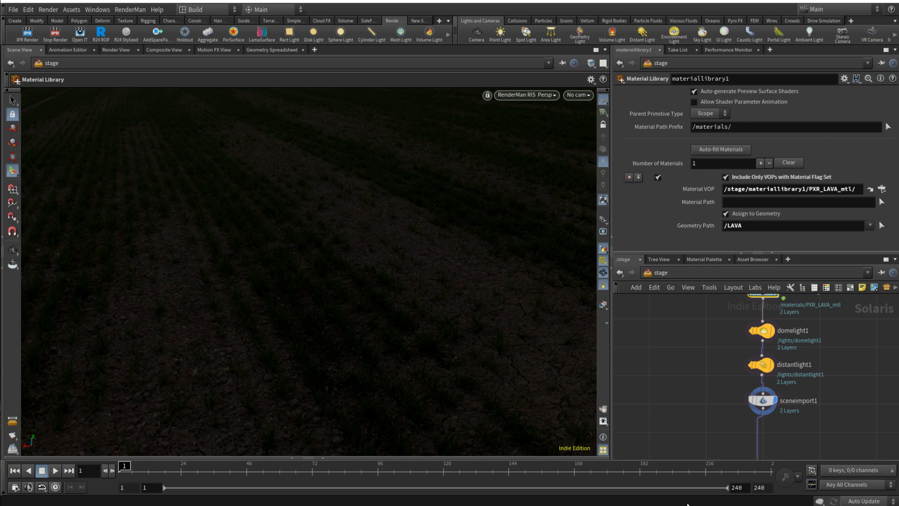
click(675, 487)
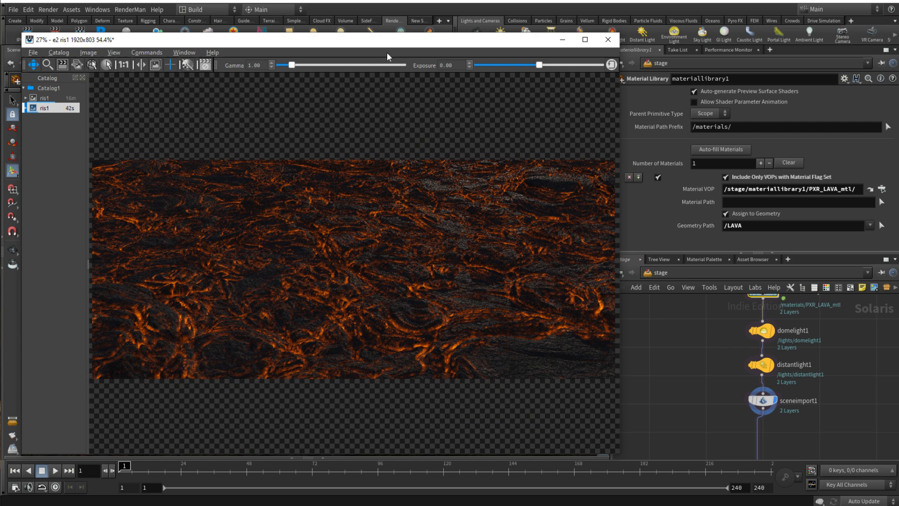
click(562, 39)
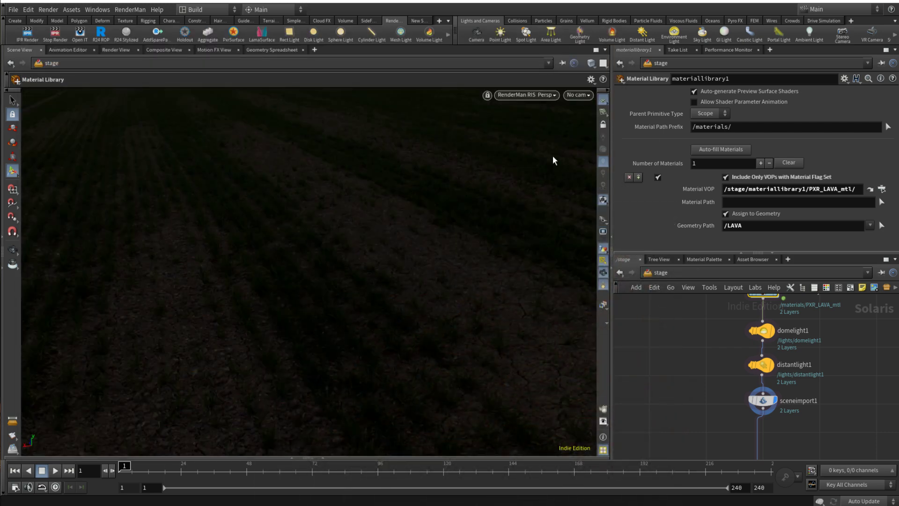
click(539, 96)
click(517, 132)
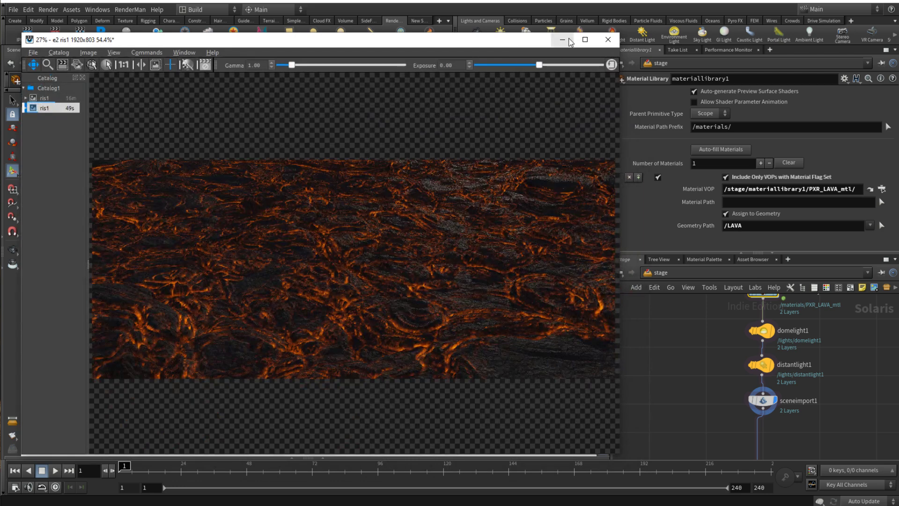
Set the display flag on the hdprman1 RenderMan node below sceneimport1, and select the node
click(568, 40)
middle_drag(703, 401, 706, 345)
middle_drag(712, 375, 703, 414)
click(752, 345)
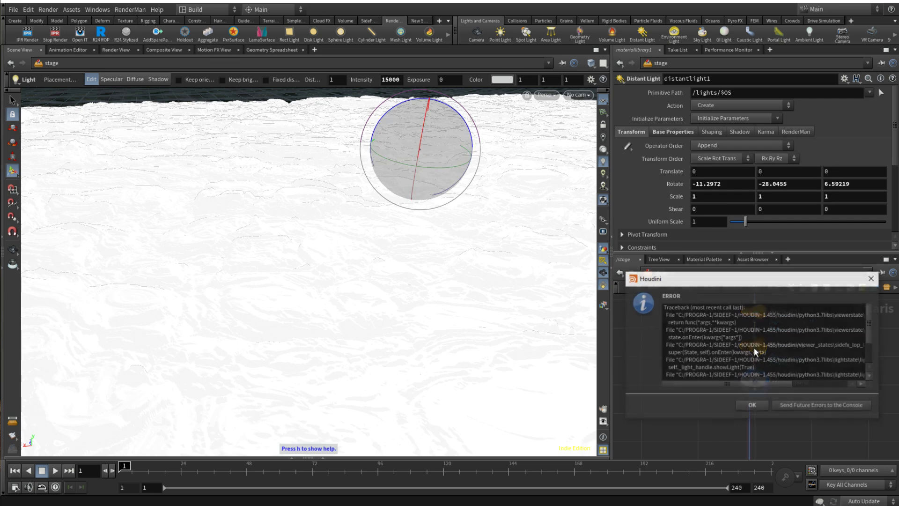
click(752, 405)
scroll(758, 401, down, 4)
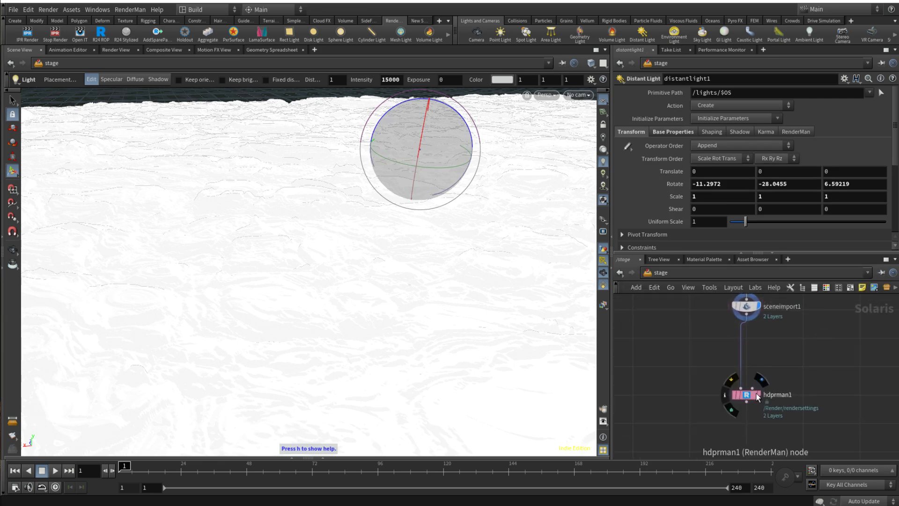
click(758, 395)
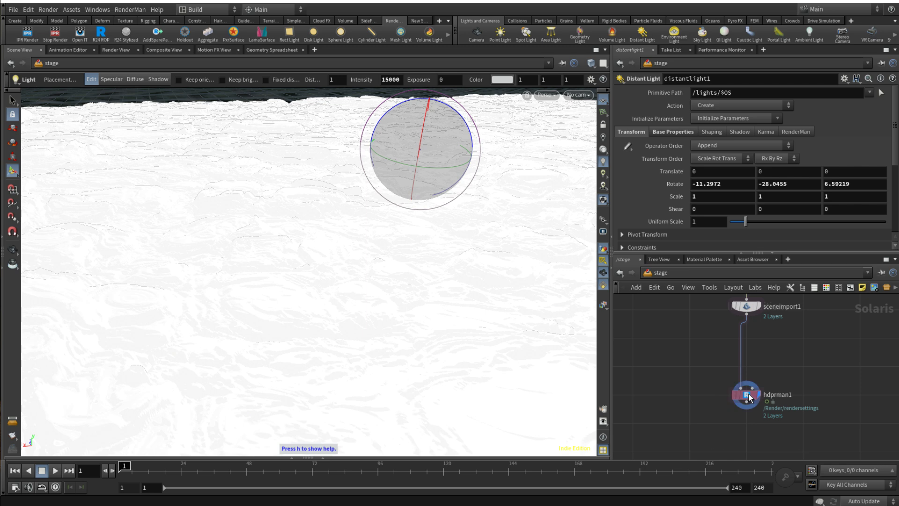
Try and restart the RenderMan RIS viewport render with hdprman1 displayed, and switch the viewport back to Houdini GL
click(547, 96)
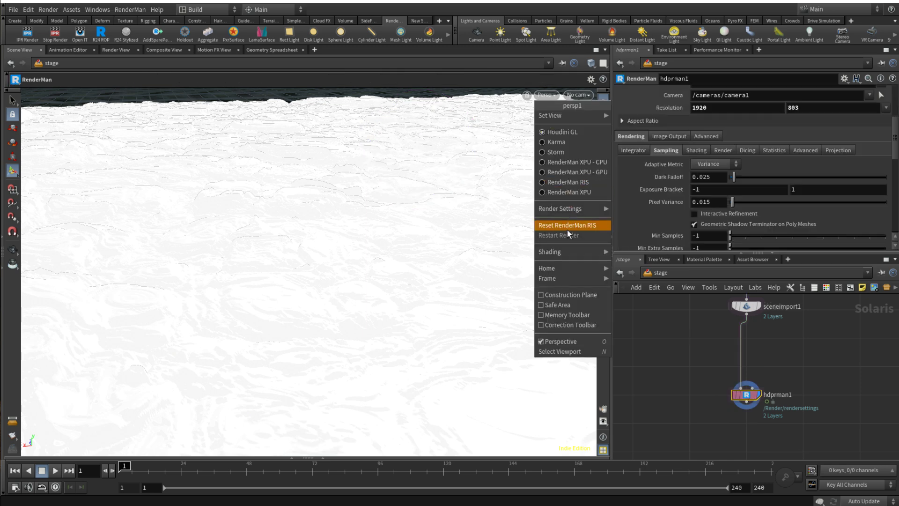
click(567, 182)
click(536, 95)
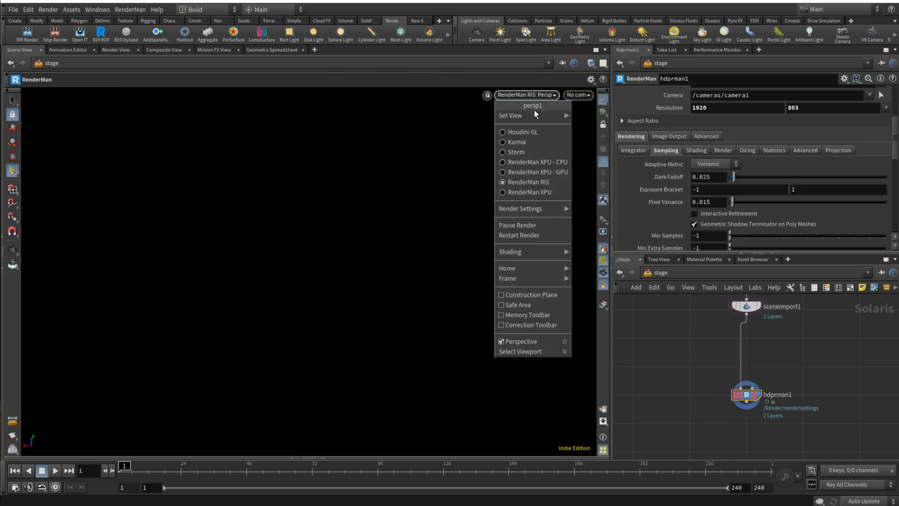
click(528, 233)
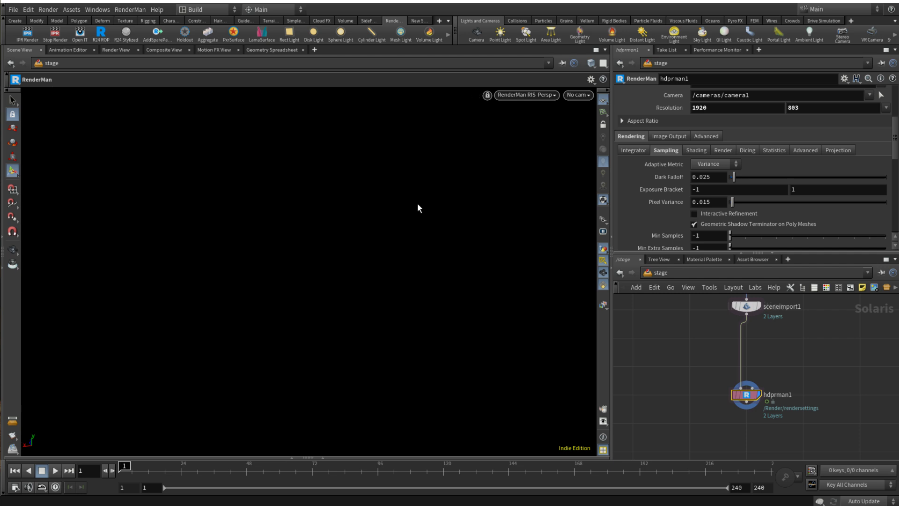
click(526, 95)
click(525, 134)
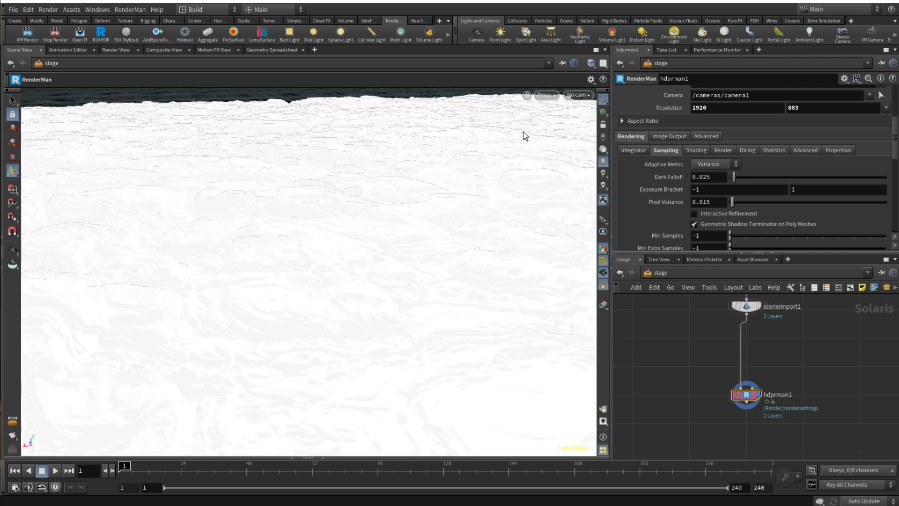
Return to the obj network and compare the earlier ris1 render with the latest ris1 render in the catalog
click(666, 274)
click(667, 294)
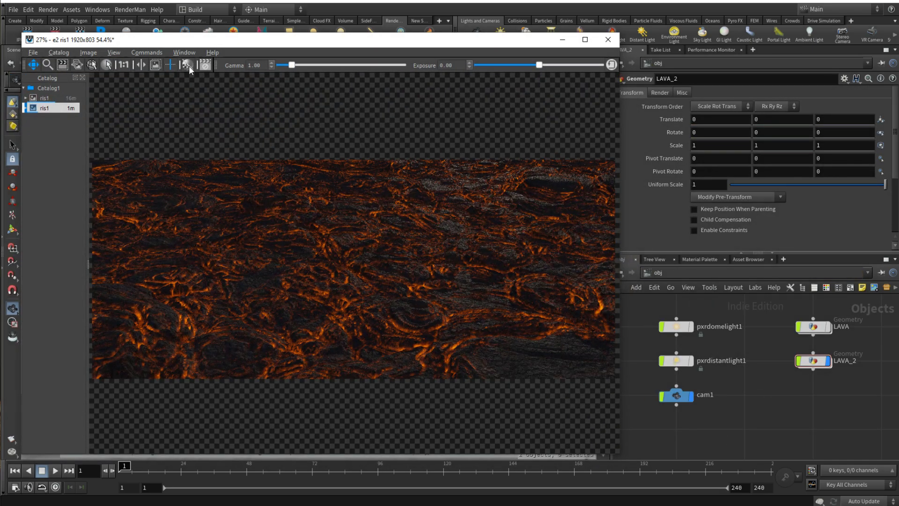
drag(161, 41, 208, 48)
click(91, 105)
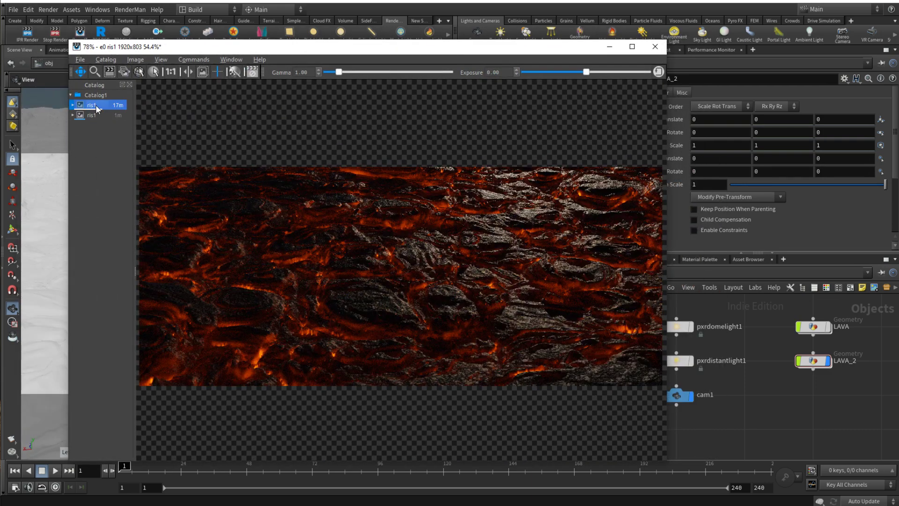
click(90, 116)
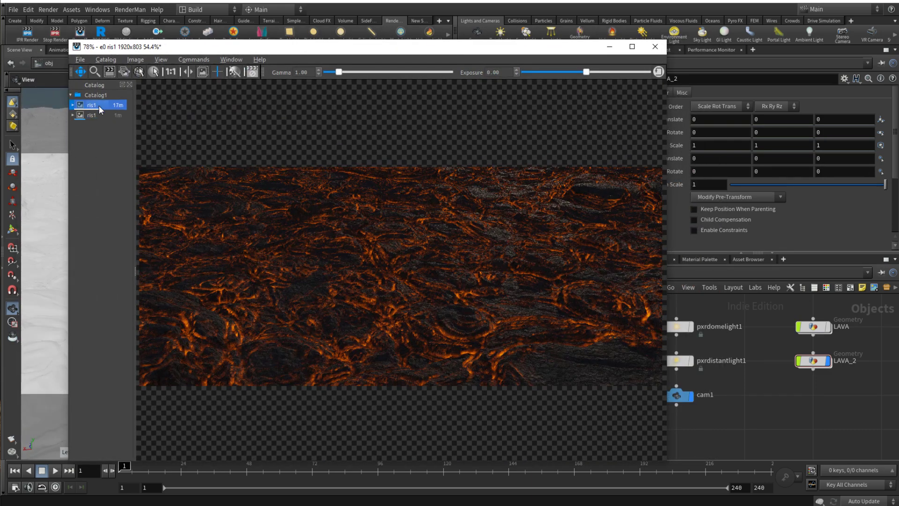
click(92, 106)
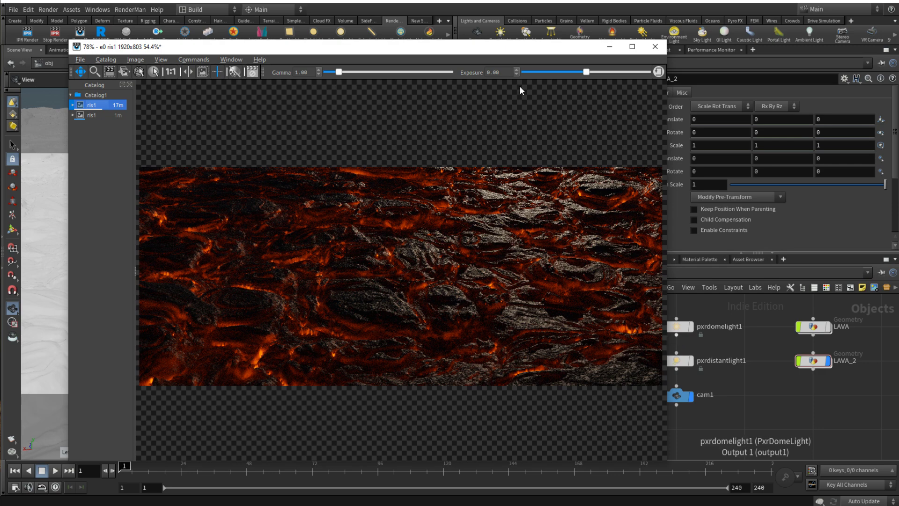
drag(525, 52, 456, 53)
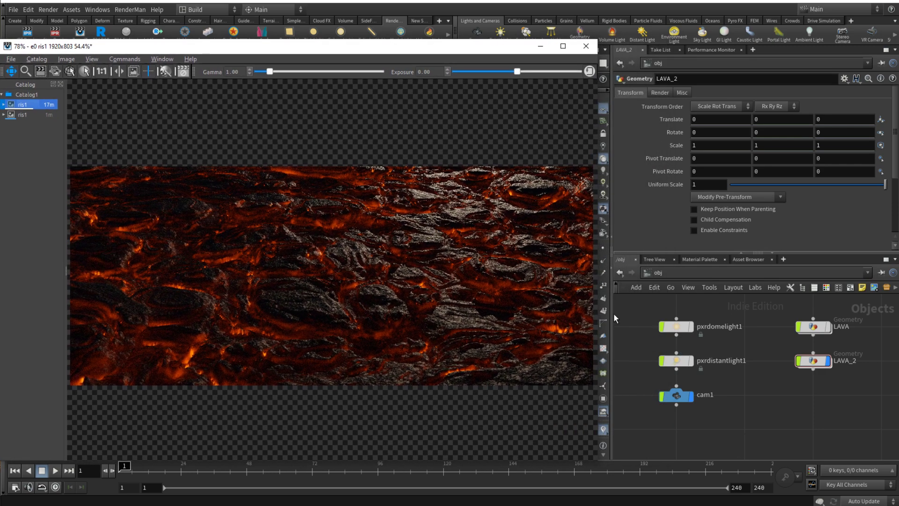
Open the stage network beside the earlier ris1 render, and examine domelight1's base properties and HDR texture
click(659, 271)
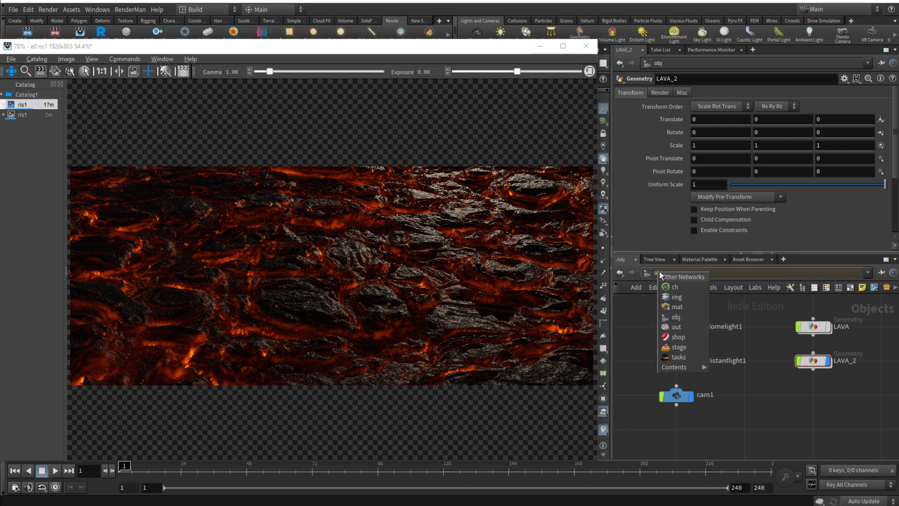
click(687, 349)
middle_drag(793, 340, 793, 377)
middle_drag(821, 330, 824, 414)
click(744, 356)
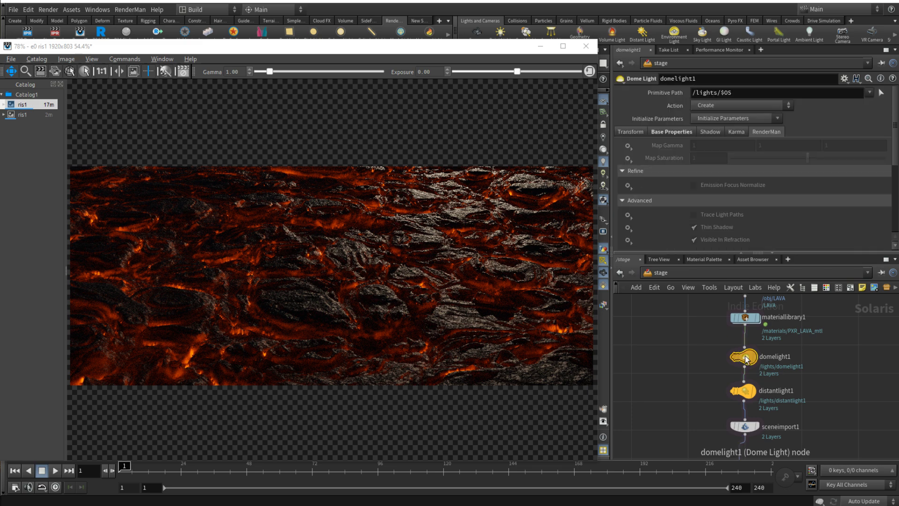
click(676, 133)
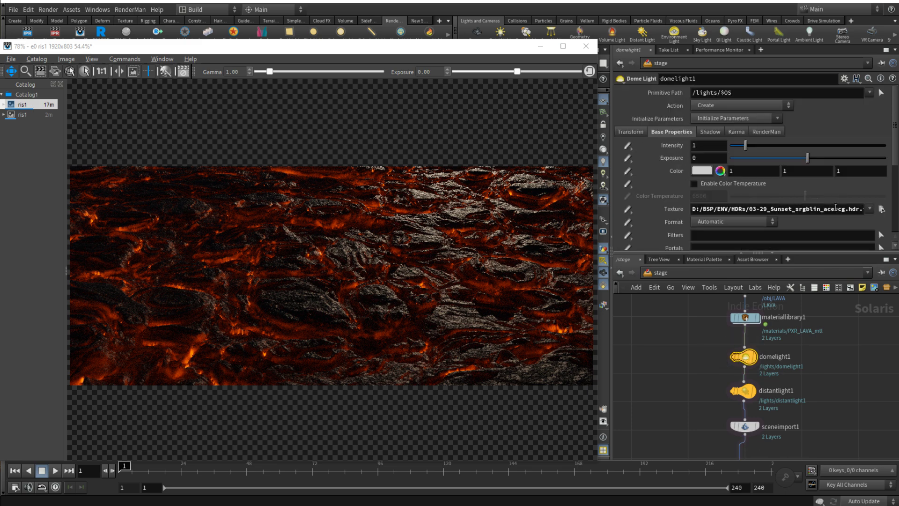
Inspect distantlight1's transform settings, and read and dismiss the error dialog
click(743, 391)
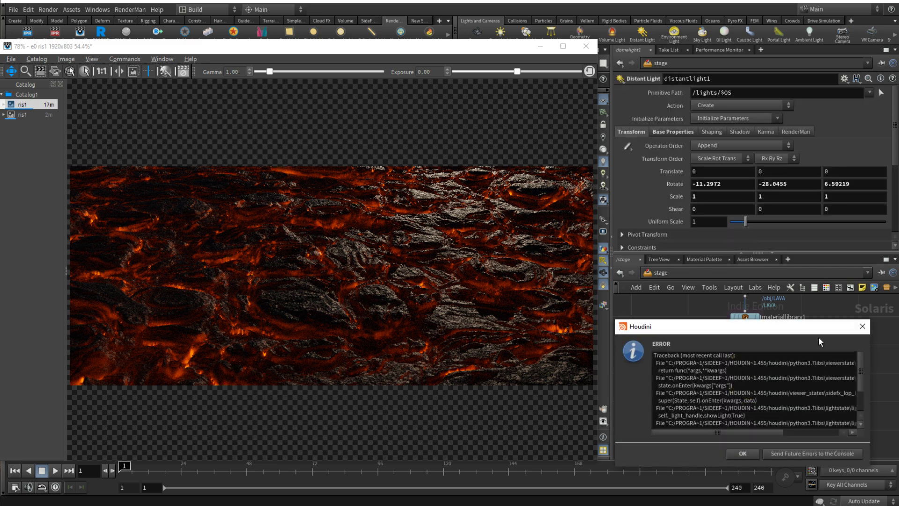
scroll(801, 406, down, 2)
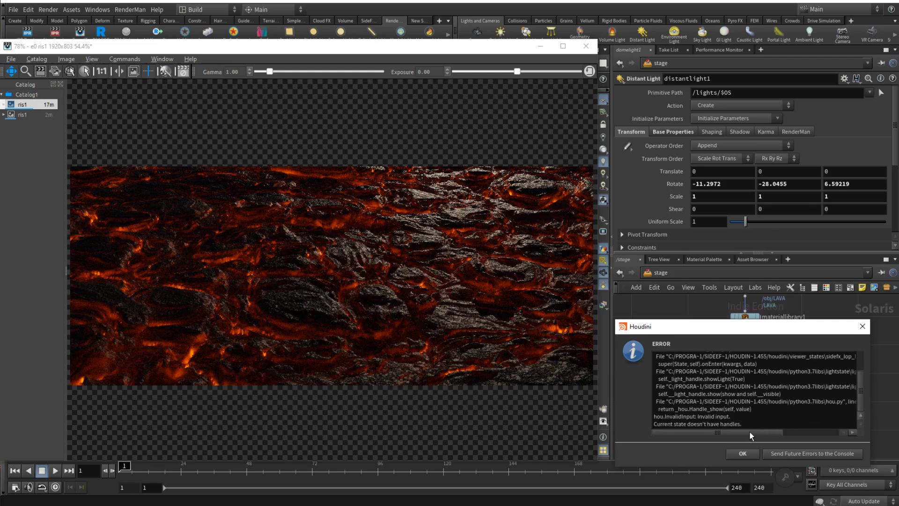
mouse_move(748, 432)
mouse_down()
mouse_move(816, 431)
mouse_move(745, 429)
mouse_up()
click(861, 326)
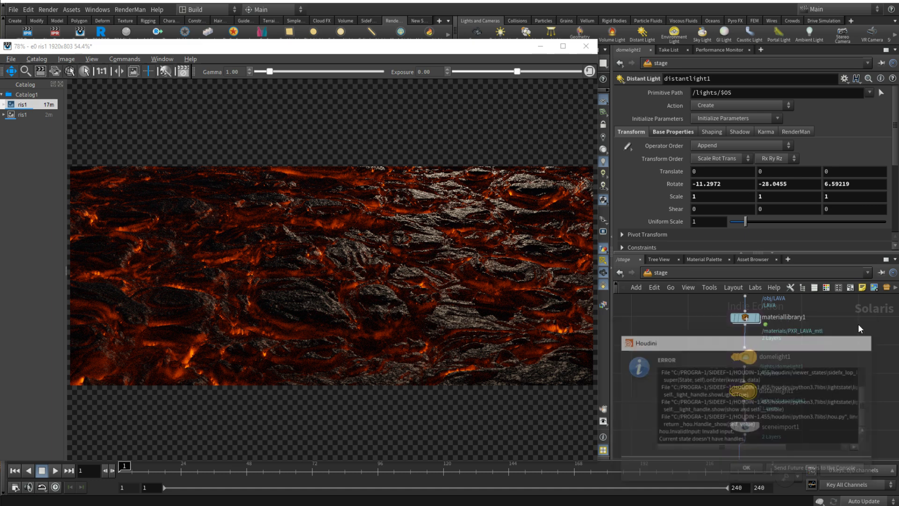
Bring the stage viewport in front of the render window and toggle its scene display options
click(601, 229)
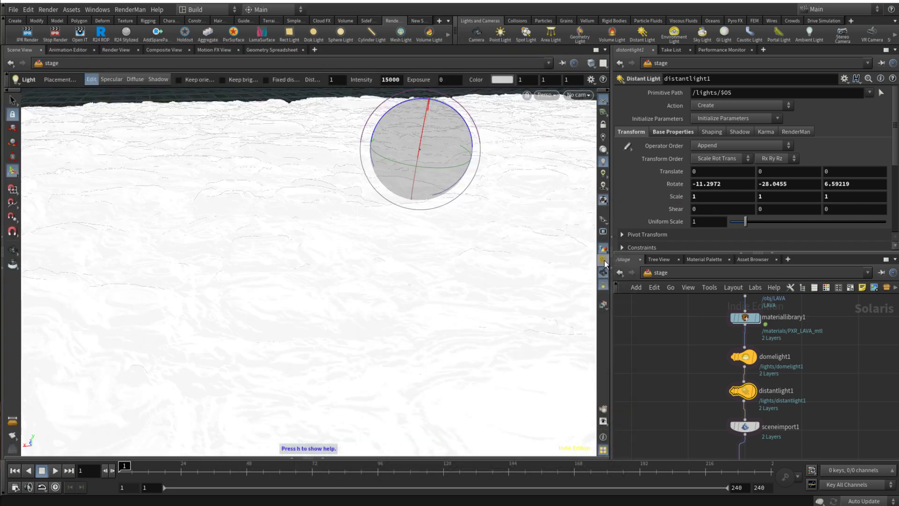
click(603, 259)
click(602, 249)
click(604, 251)
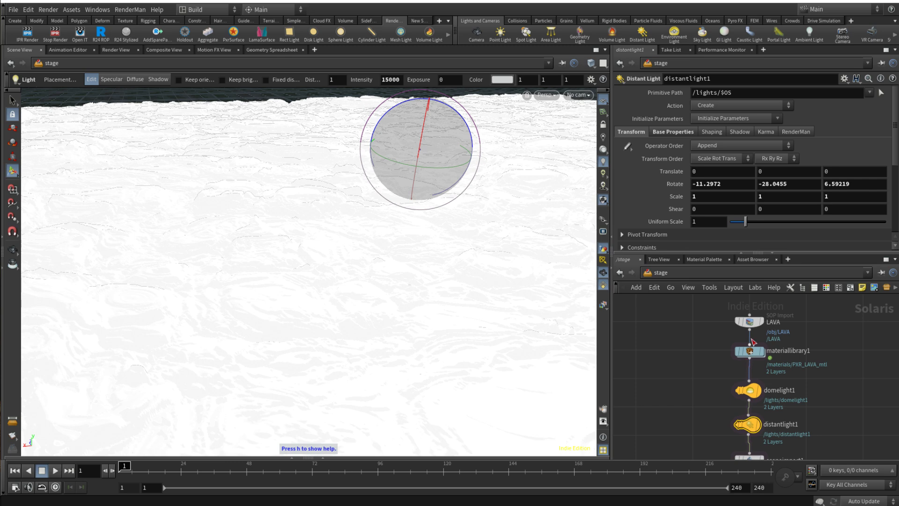
Review materiallibrary1's PXR_LAVA_mtl assignment, and display and select the sceneimport1 node in the stage network
click(749, 351)
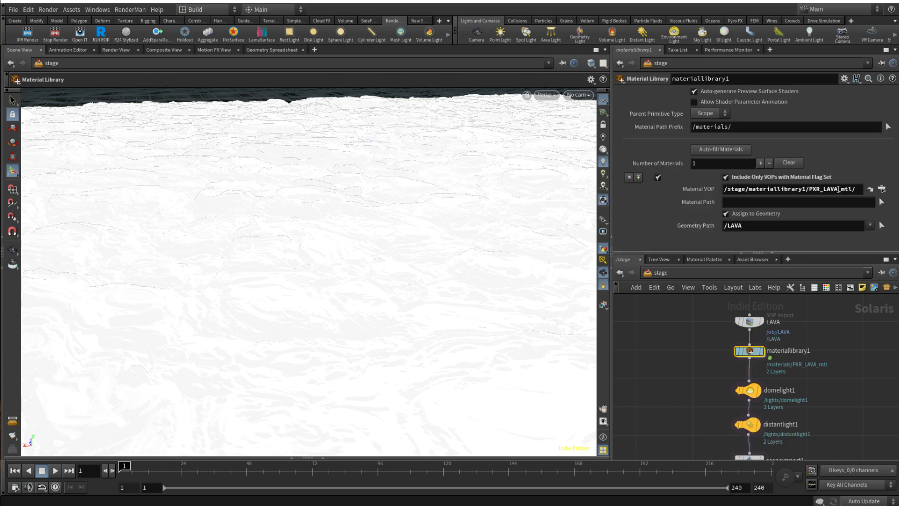
middle_drag(836, 392, 838, 332)
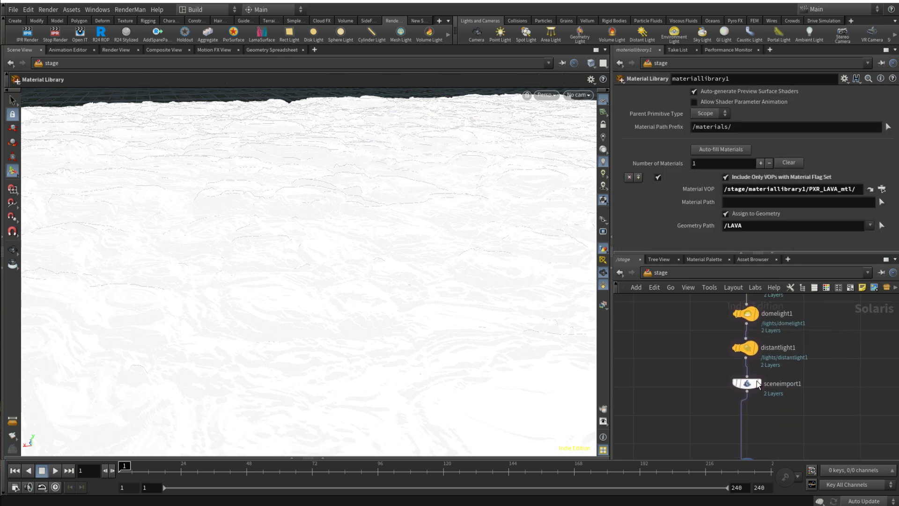
mouse_move(759, 385)
middle_drag(798, 414, 795, 395)
click(755, 364)
click(745, 363)
View the stage through cam1 and switch the viewport renderer to RenderMan RIS
click(579, 95)
click(578, 113)
click(548, 95)
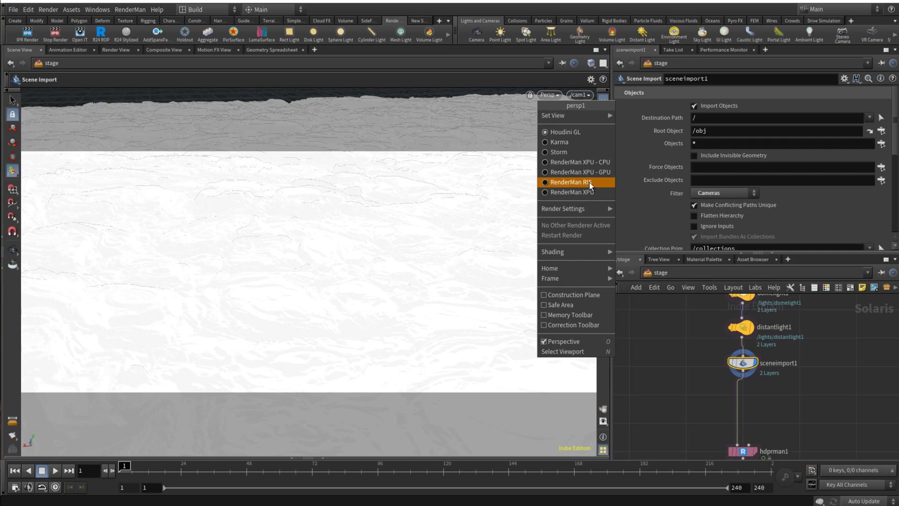
click(557, 181)
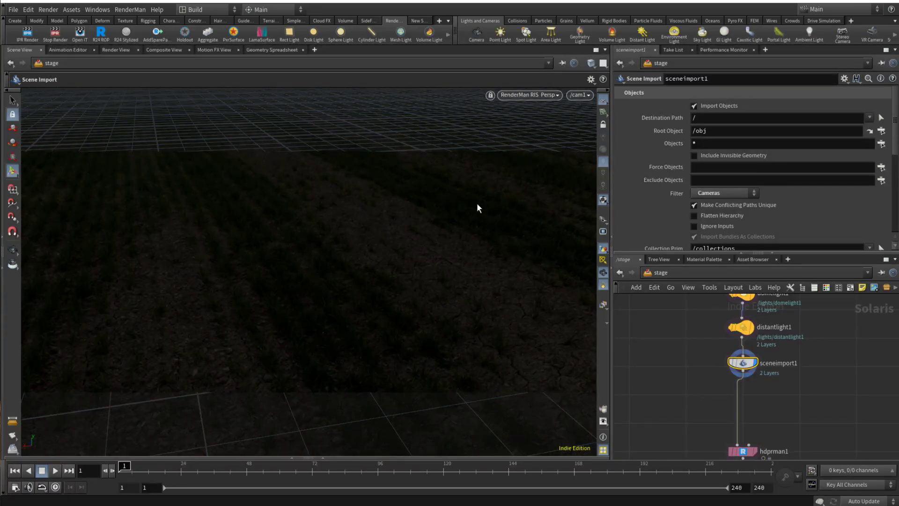
scroll(791, 176, down, 3)
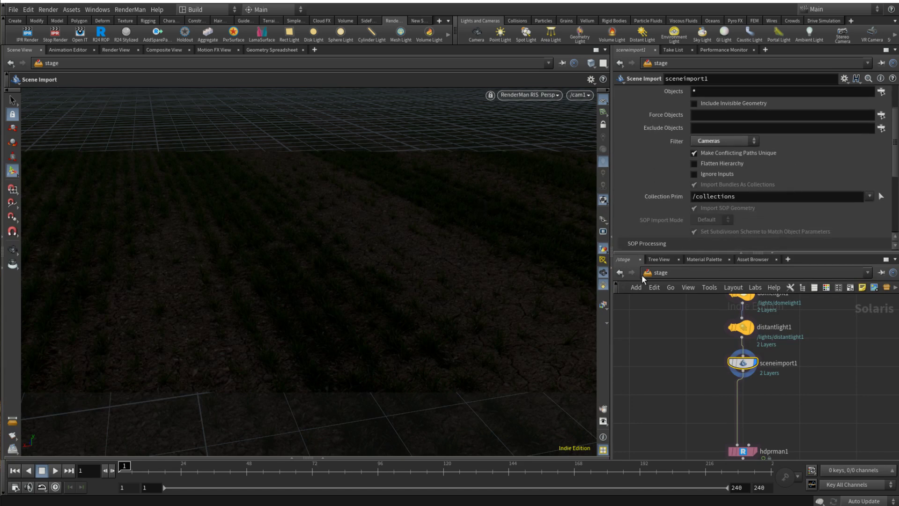
Go back to the obj network and compare the two ris1 catalog renders, ending on the older one
click(661, 272)
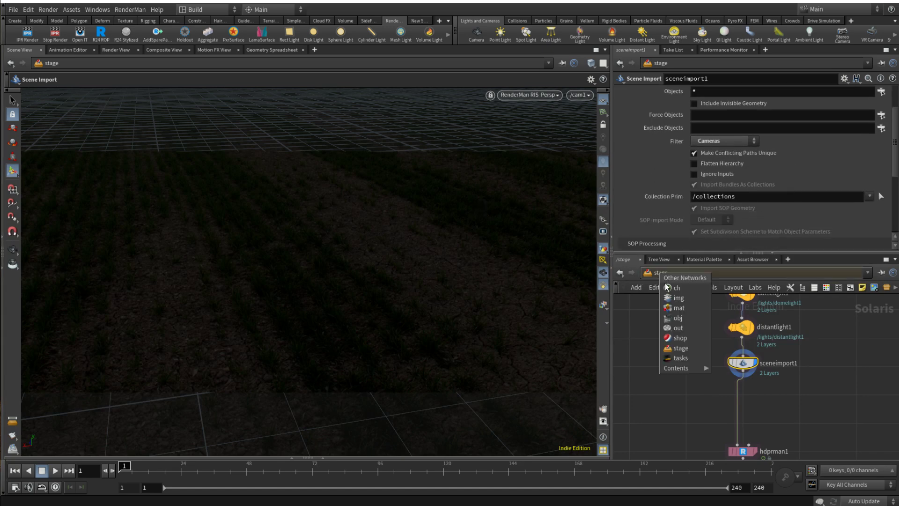
click(688, 318)
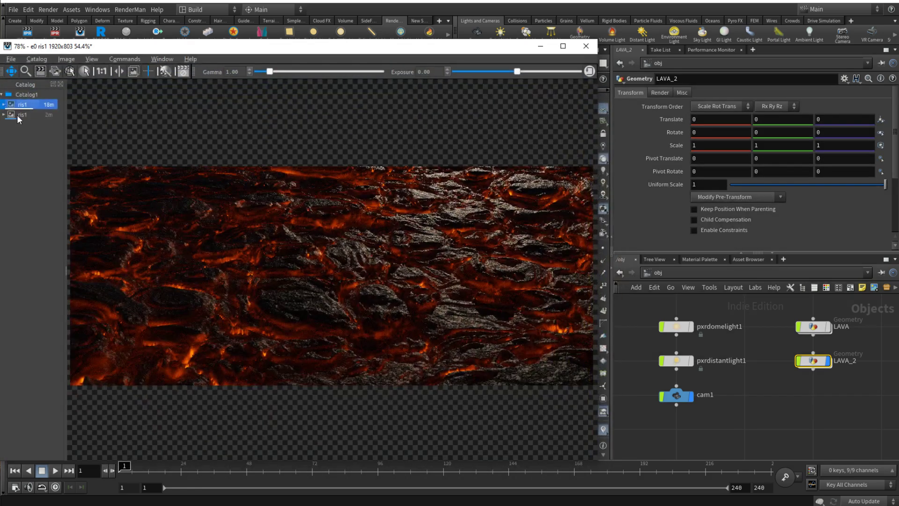
click(19, 115)
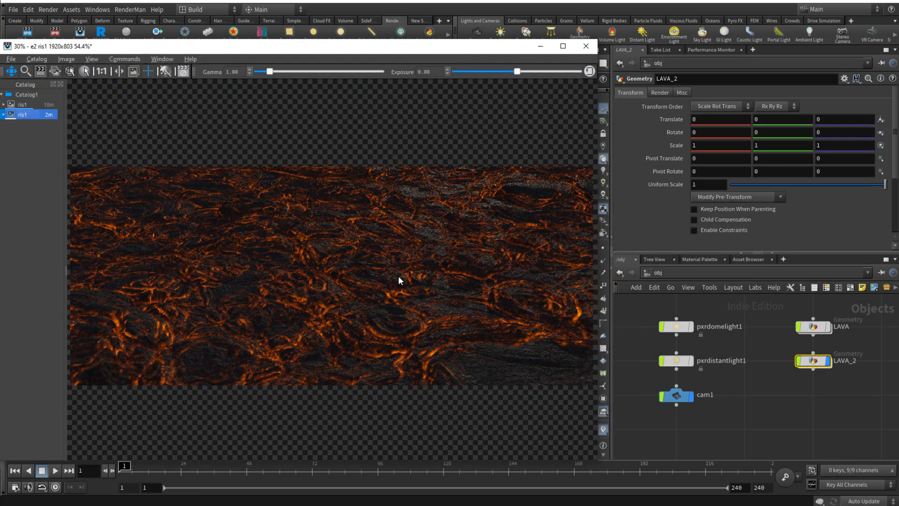
scroll(405, 272, up, 5)
scroll(438, 273, down, 6)
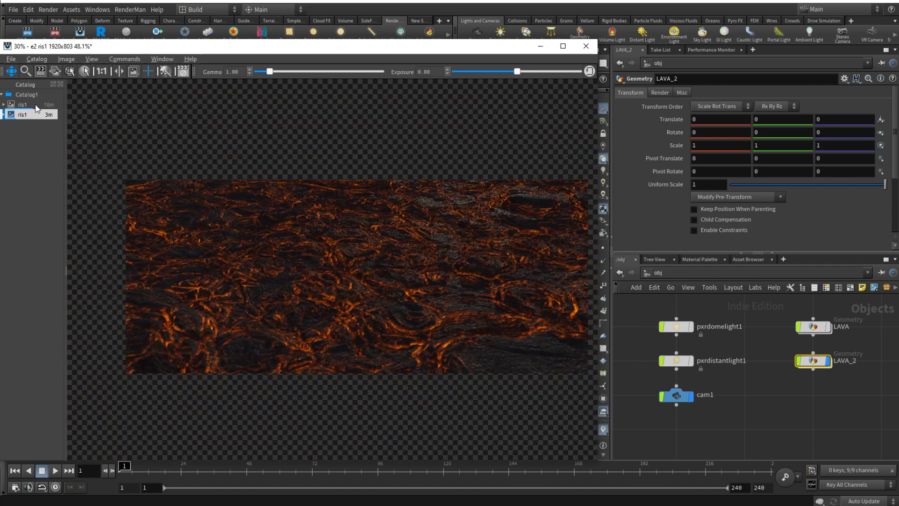
click(27, 104)
scroll(421, 297, up, 1)
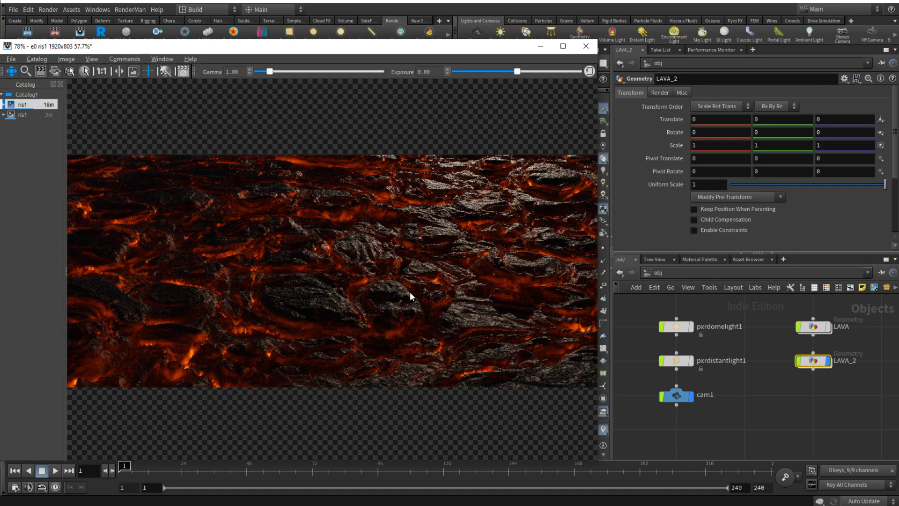